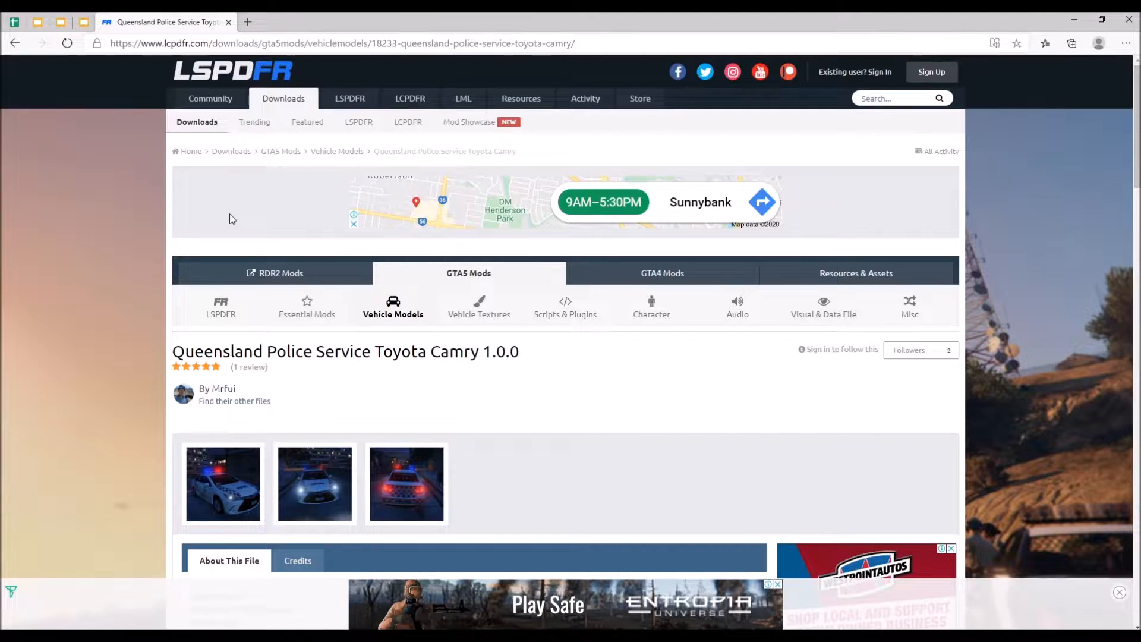
{"action": "scroll", "coordinate": [202, 261], "scroll_direction": "down", "scroll_amount": 2}
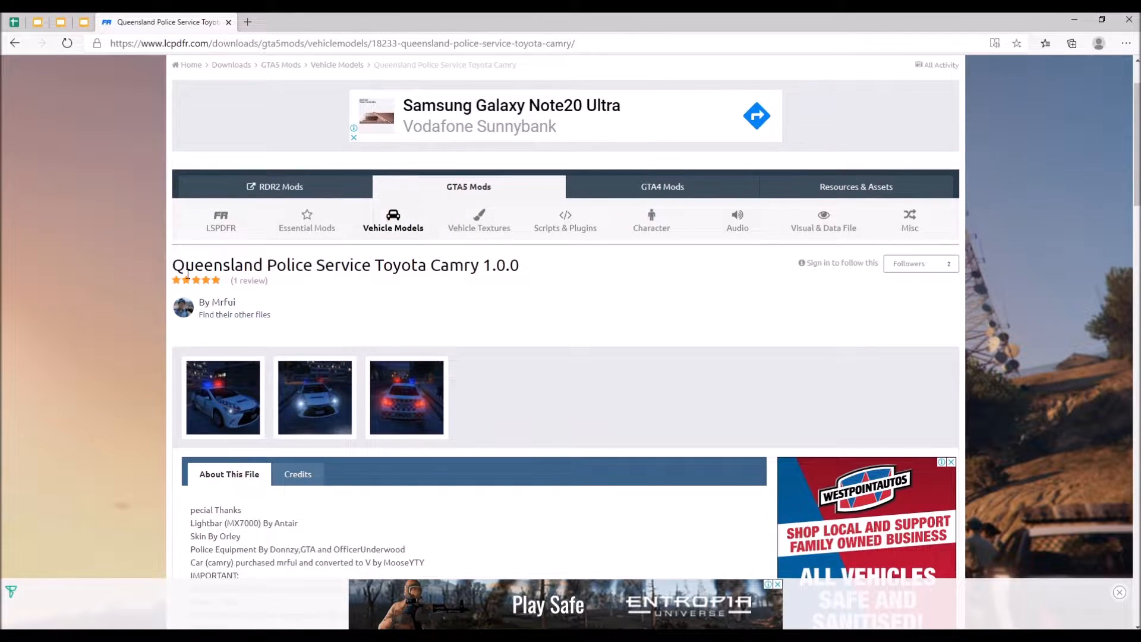
{"action": "scroll", "coordinate": [188, 279], "scroll_direction": "up", "scroll_amount": 2}
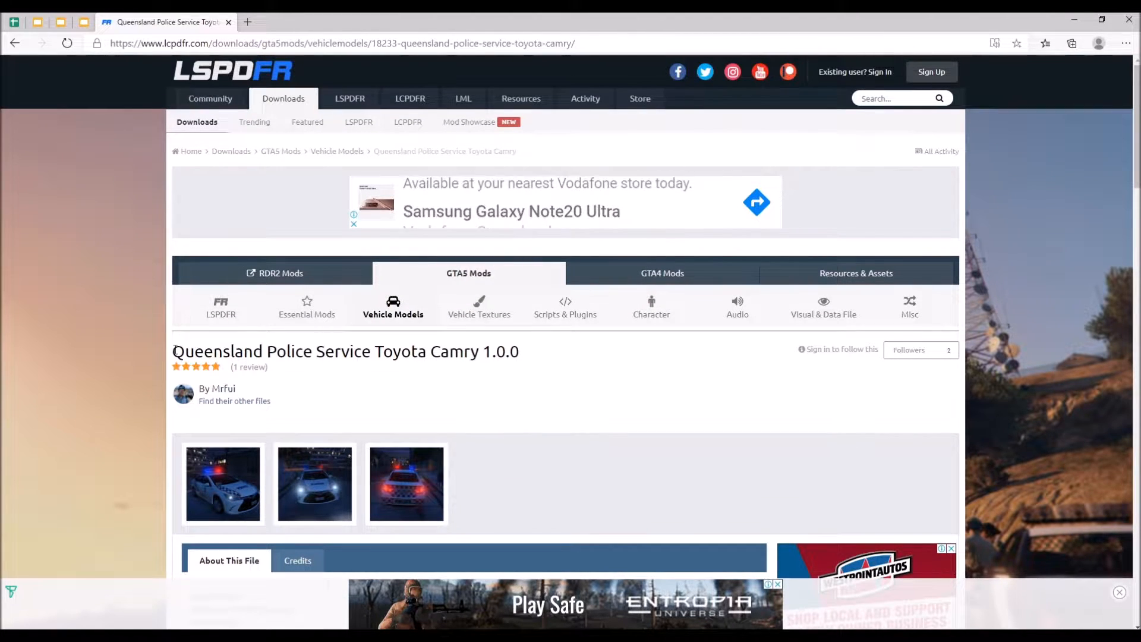
{"action": "left_click", "coordinate": [867, 97]}
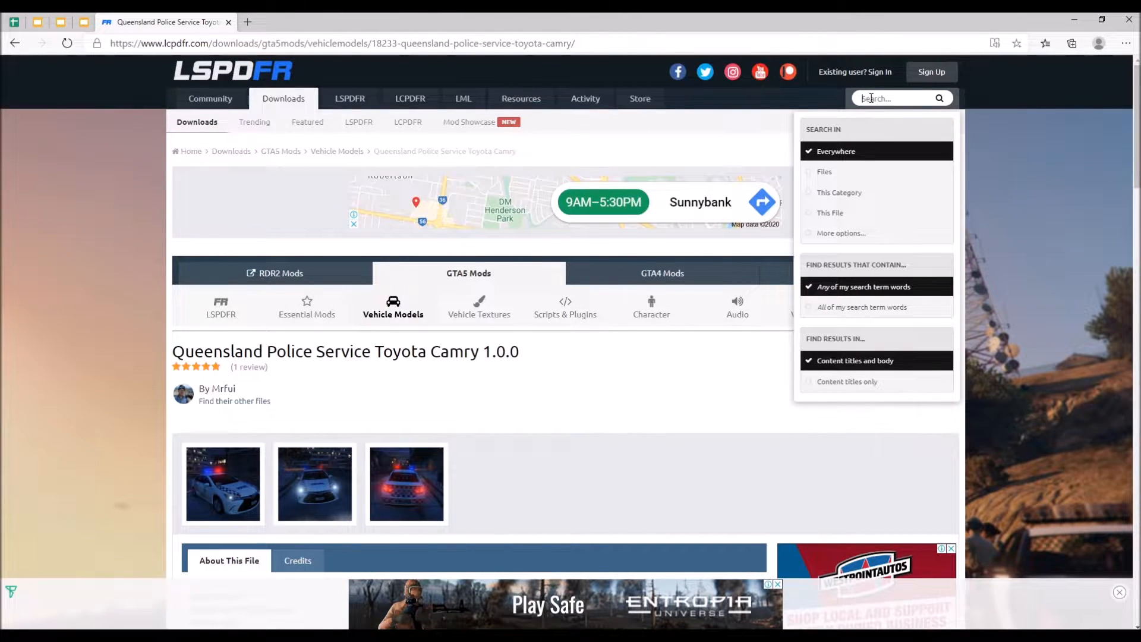
{"action": "left_click", "coordinate": [446, 410]}
Search the web in a new tab for "queensland police lspdfr", view the Queensland Police Service Hyundai Iload result, and close that tab
{"action": "left_click", "coordinate": [248, 22]}
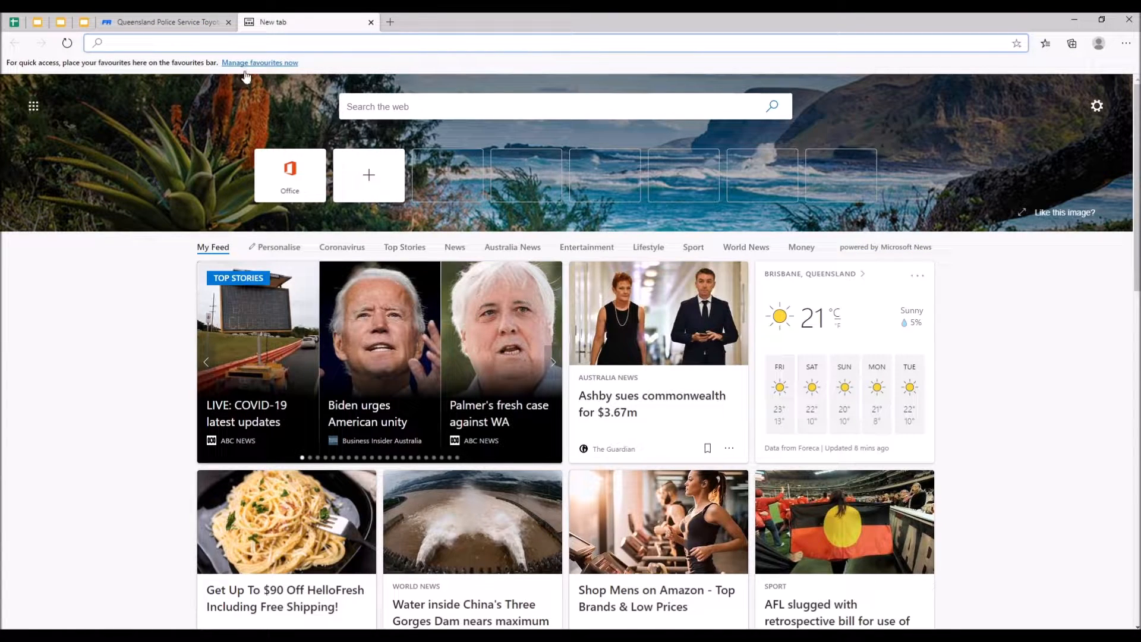
{"action": "type", "text": "queenslan"}
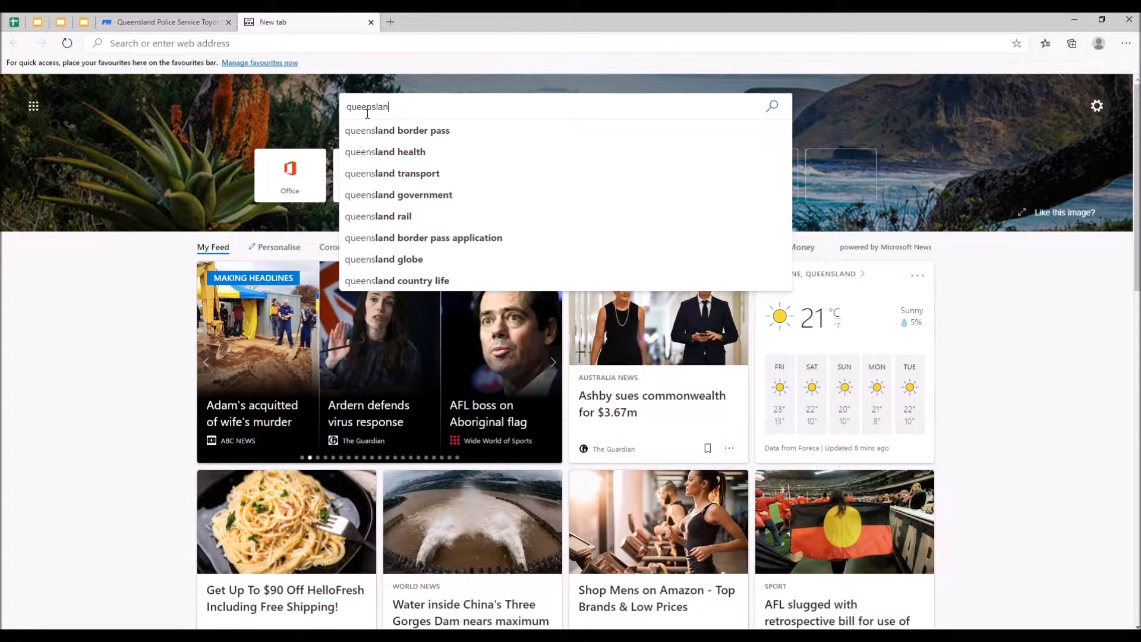
{"action": "type", "text": "d police lspdfr"}
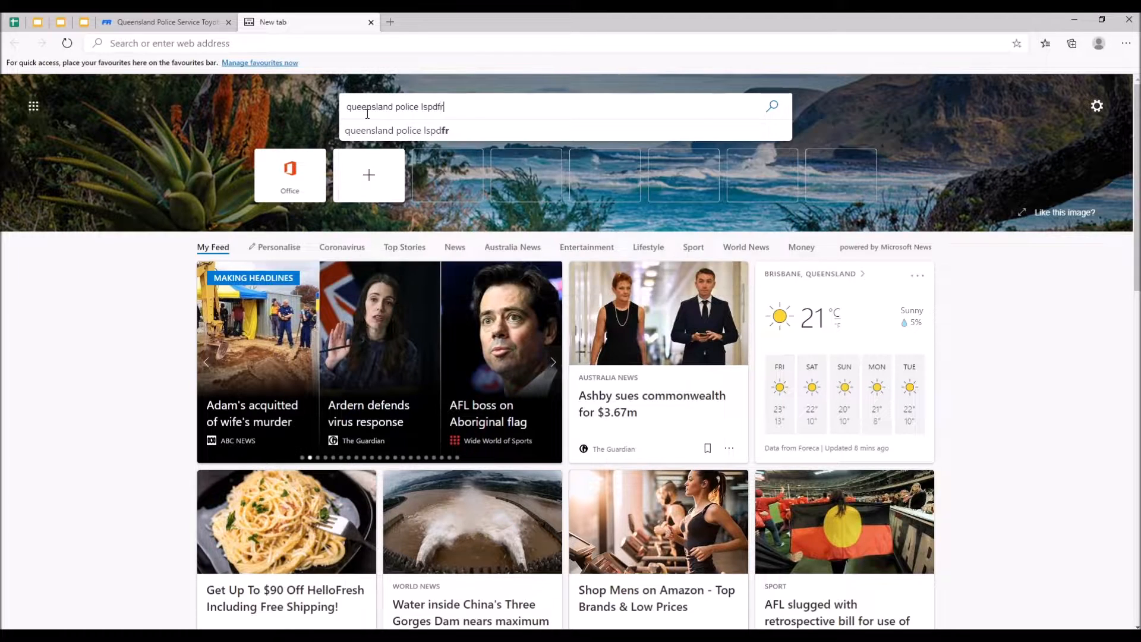
{"action": "key", "text": "Return"}
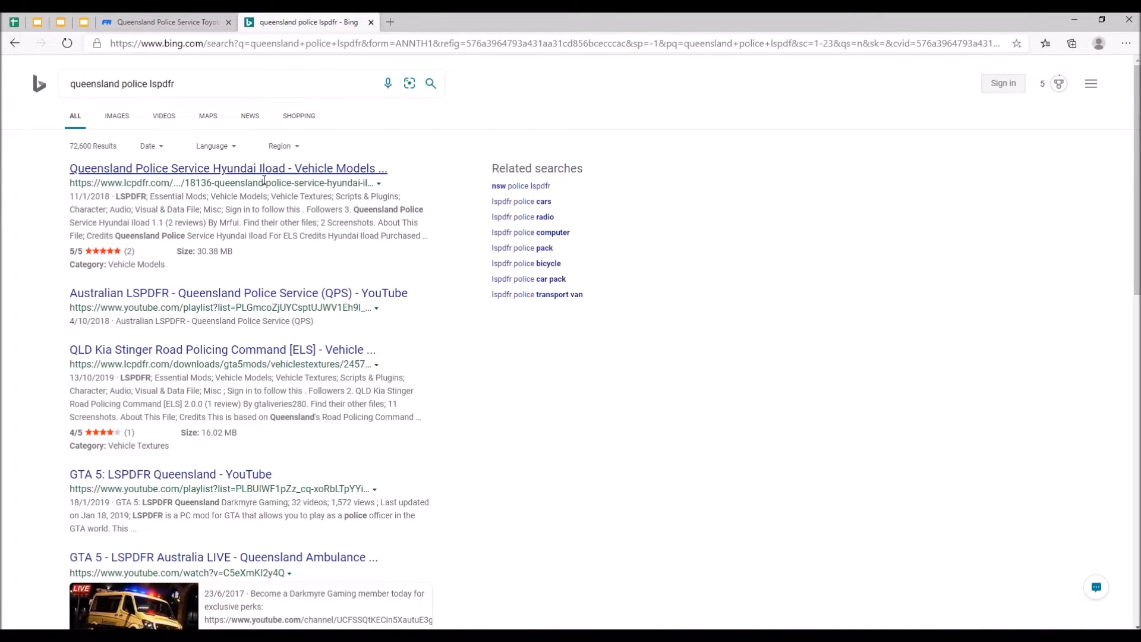
{"action": "left_click", "coordinate": [283, 172]}
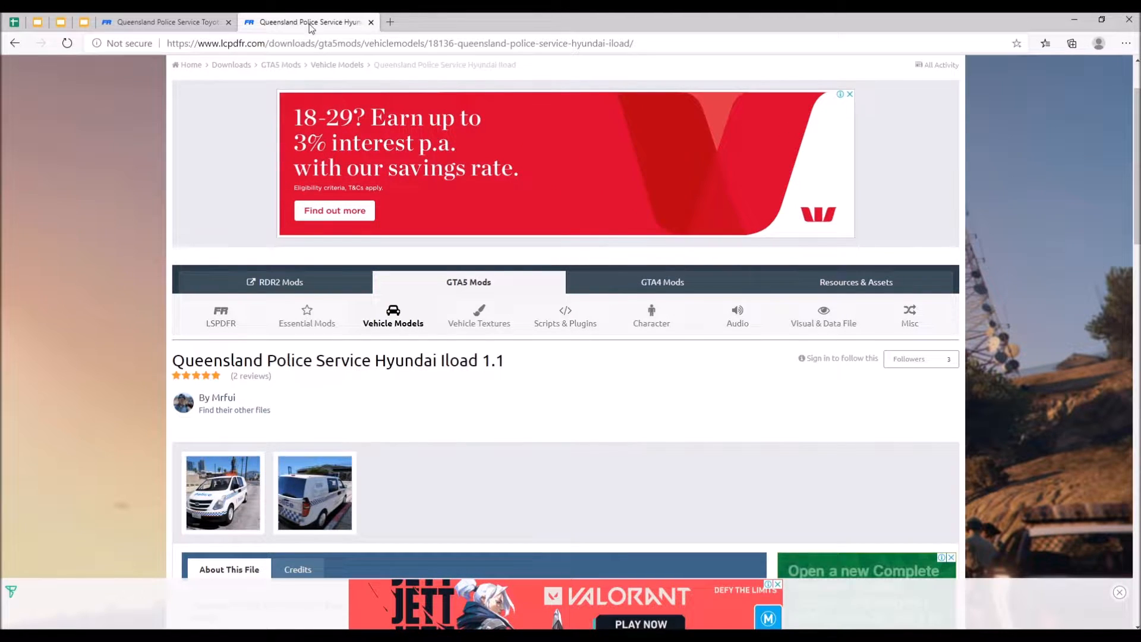
{"action": "left_click", "coordinate": [370, 23]}
Review the Queensland Police Service Toyota Camry page, including its title, screenshots, description, important note and terms of use
{"action": "left_click_drag", "start_coordinate": [547, 381], "coordinate": [291, 353]}
{"action": "left_click", "coordinate": [232, 369]}
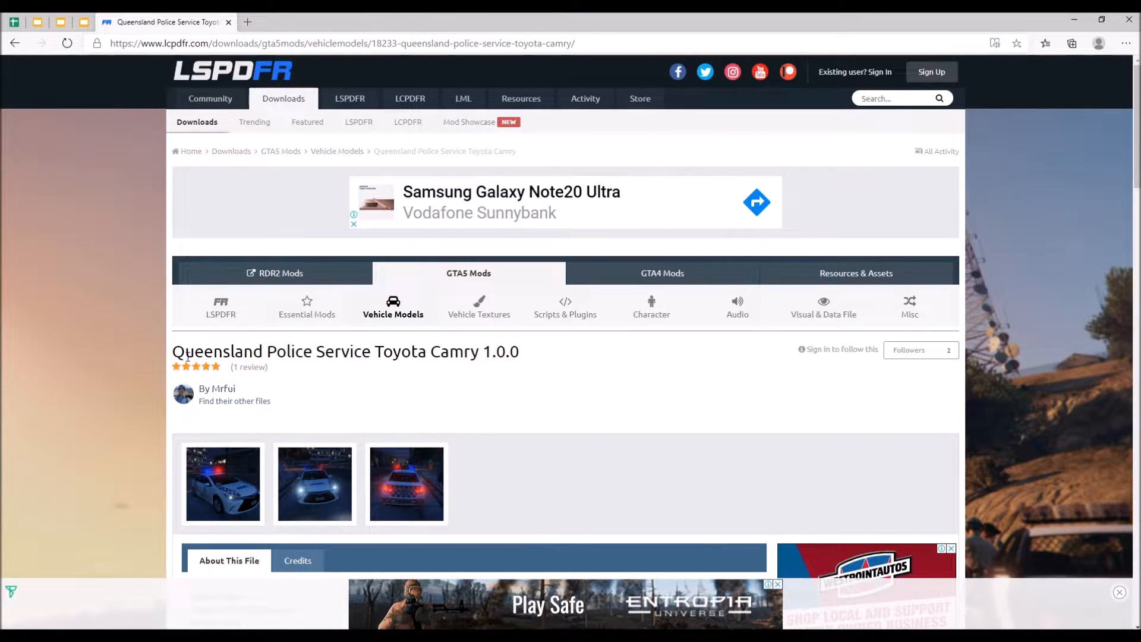
{"action": "left_click_drag", "start_coordinate": [383, 352], "coordinate": [528, 359]}
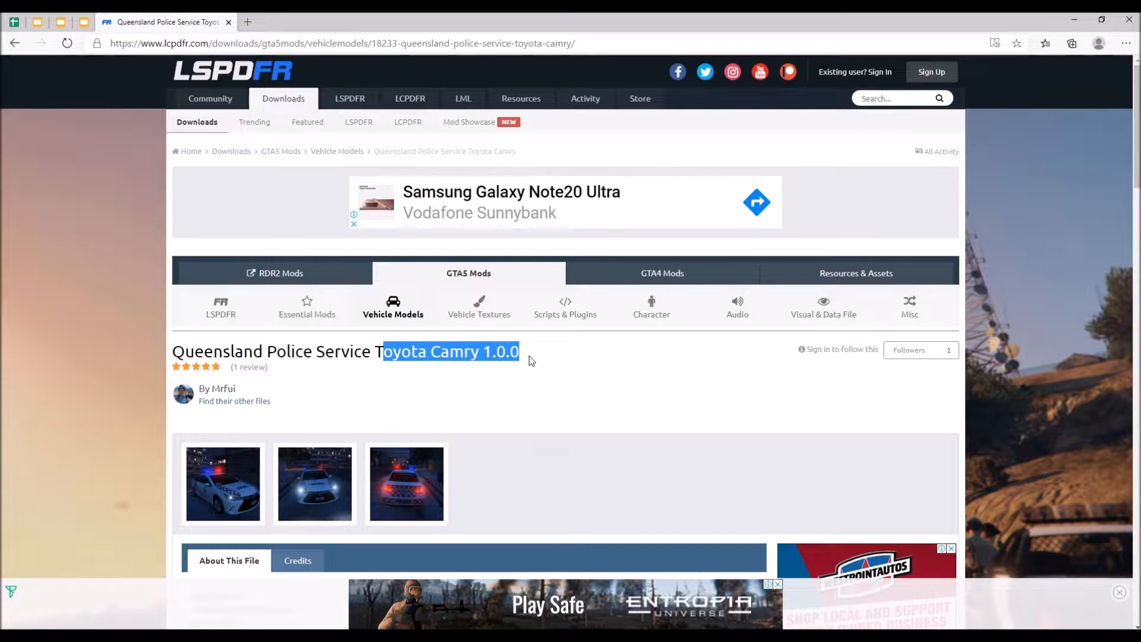
{"action": "left_click", "coordinate": [531, 361]}
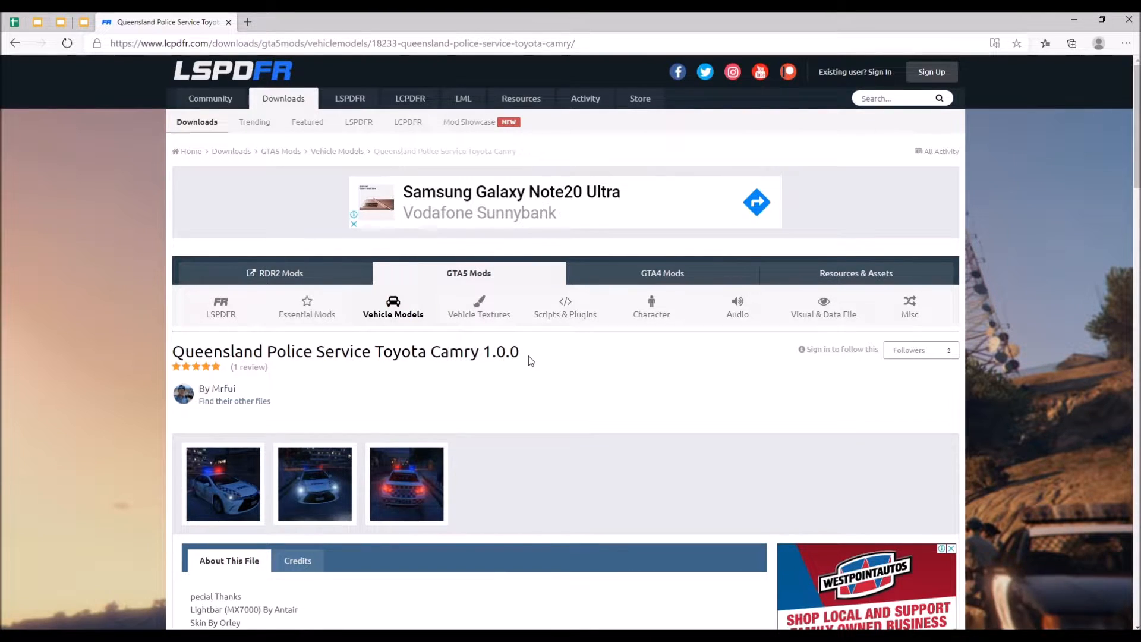
{"action": "scroll", "coordinate": [530, 359], "scroll_direction": "down", "scroll_amount": 4}
{"action": "scroll", "coordinate": [341, 335], "scroll_direction": "up", "scroll_amount": 1}
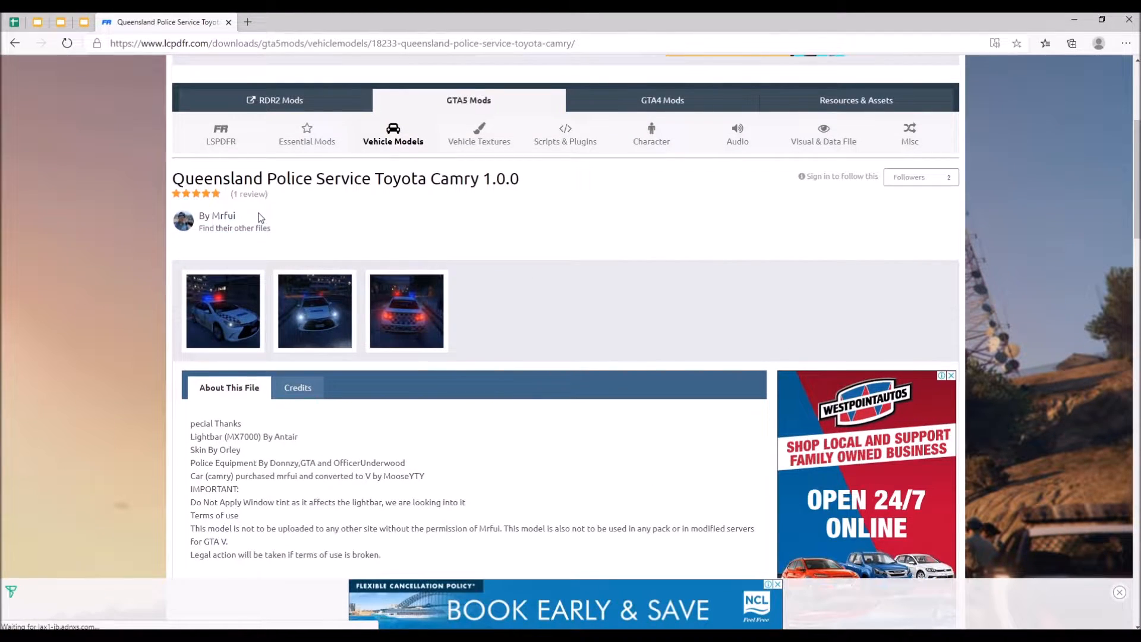
{"action": "scroll", "coordinate": [534, 262], "scroll_direction": "down", "scroll_amount": 3}
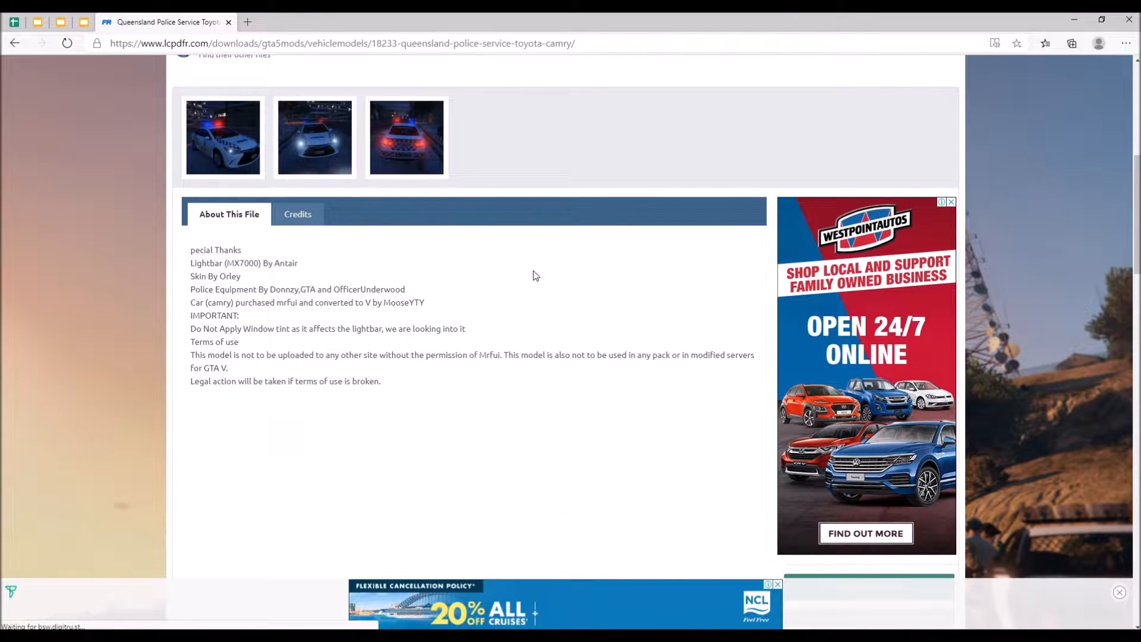
{"action": "scroll", "coordinate": [532, 276], "scroll_direction": "down", "scroll_amount": 1}
{"action": "scroll", "coordinate": [553, 285], "scroll_direction": "up", "scroll_amount": 8}
{"action": "scroll", "coordinate": [591, 324], "scroll_direction": "down", "scroll_amount": 7}
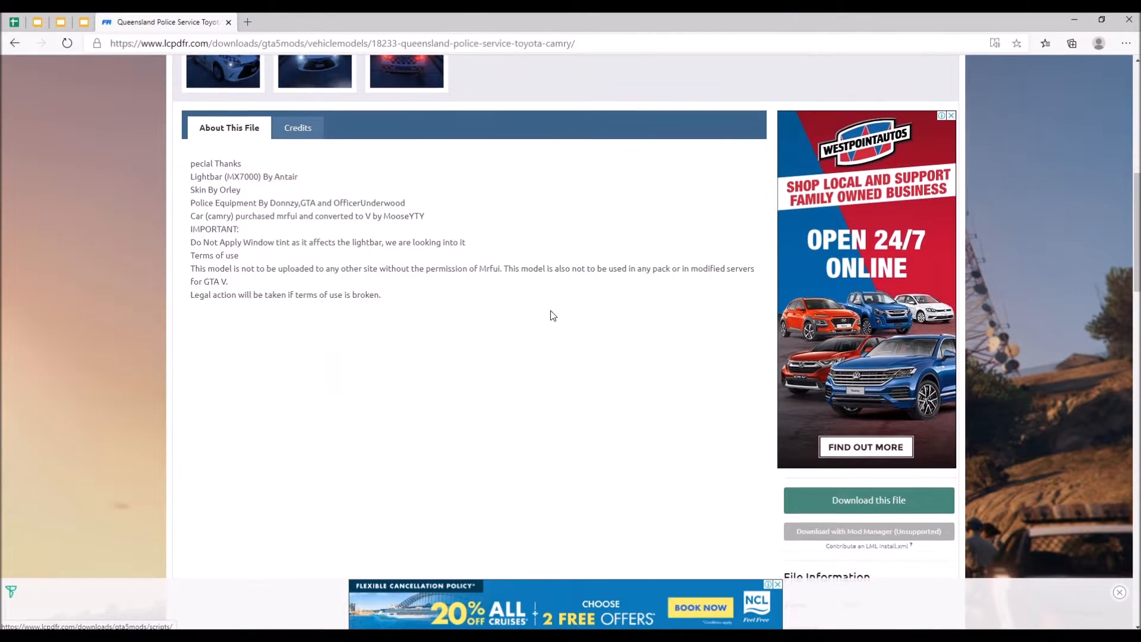
{"action": "left_click_drag", "start_coordinate": [192, 229], "coordinate": [421, 268]}
{"action": "left_click", "coordinate": [413, 285]}
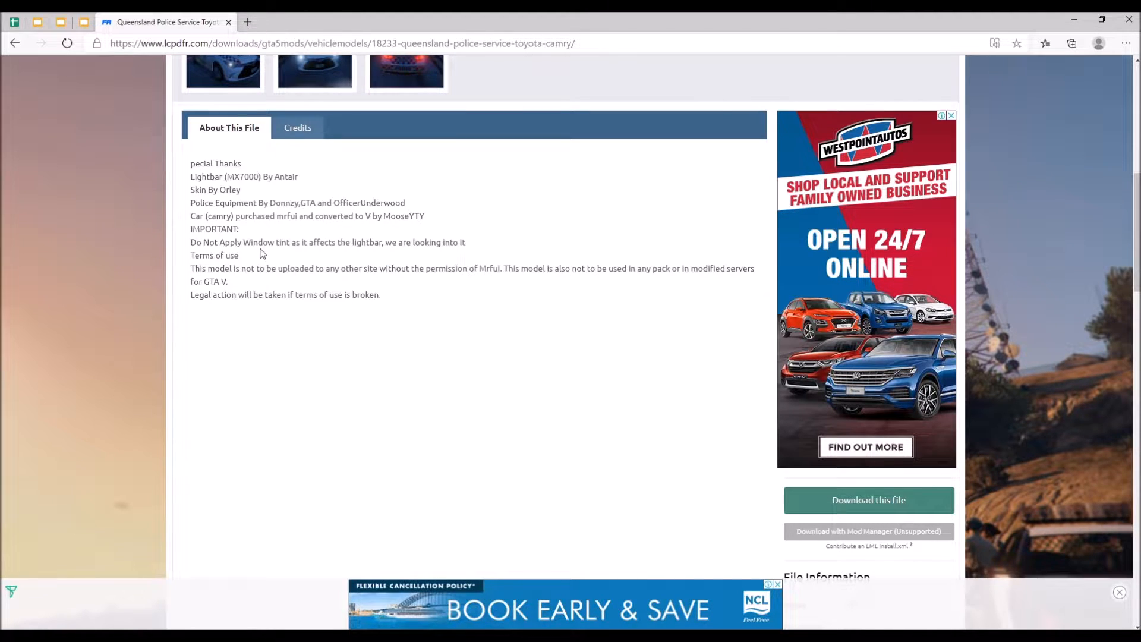
{"action": "scroll", "coordinate": [326, 323], "scroll_direction": "down", "scroll_amount": 1}
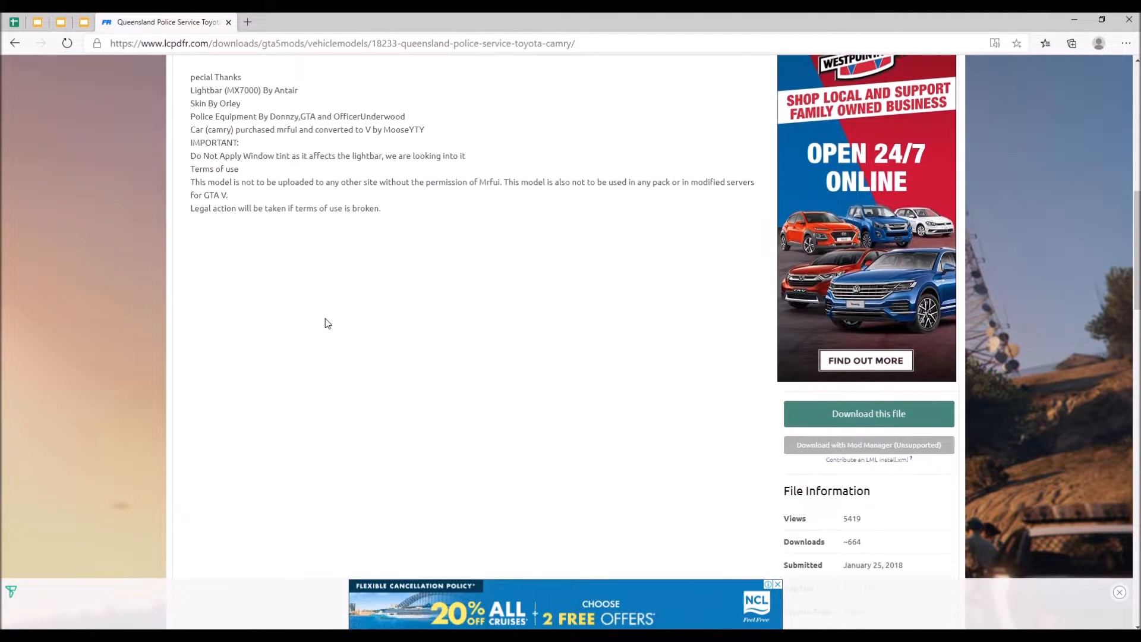
{"action": "scroll", "coordinate": [315, 318], "scroll_direction": "up", "scroll_amount": 2}
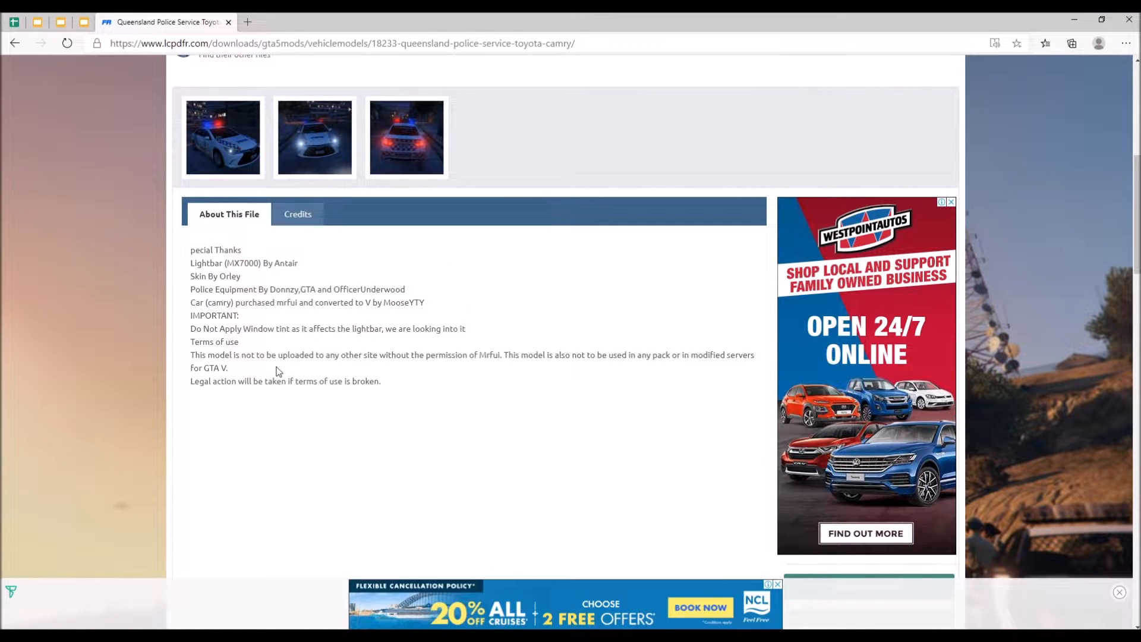
{"action": "scroll", "coordinate": [318, 353], "scroll_direction": "up", "scroll_amount": 2}
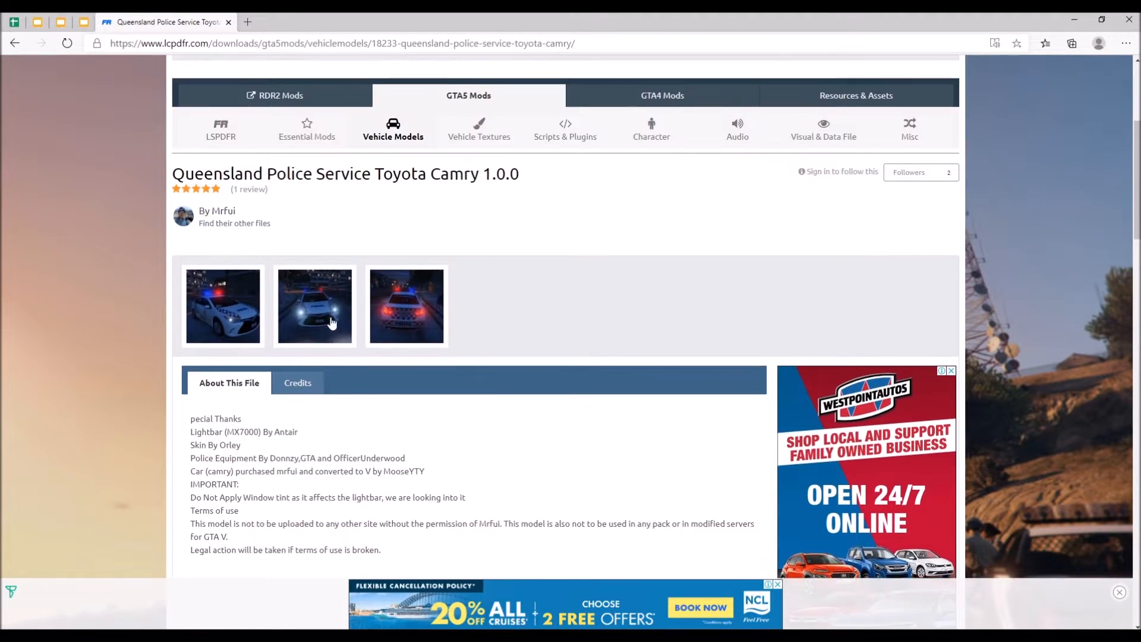
Download the Queensland Police Service Toyota Camry mod file, dismiss the banner ad and leave the browser for the desktop
{"action": "scroll", "coordinate": [461, 334], "scroll_direction": "down", "scroll_amount": 5}
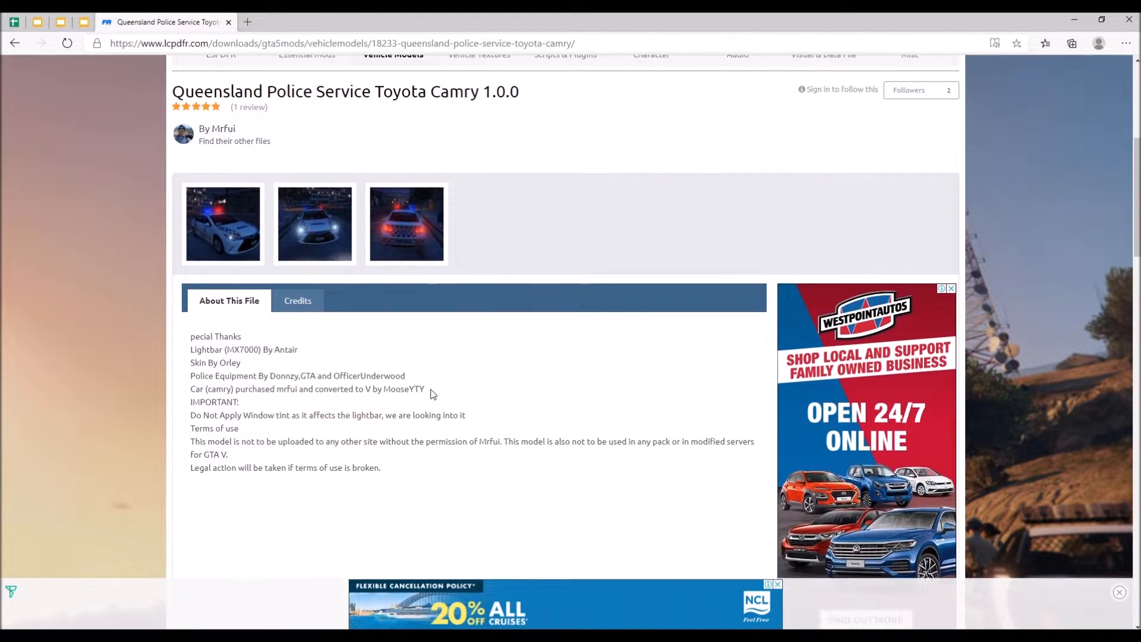
{"action": "scroll", "coordinate": [432, 392], "scroll_direction": "down", "scroll_amount": 1}
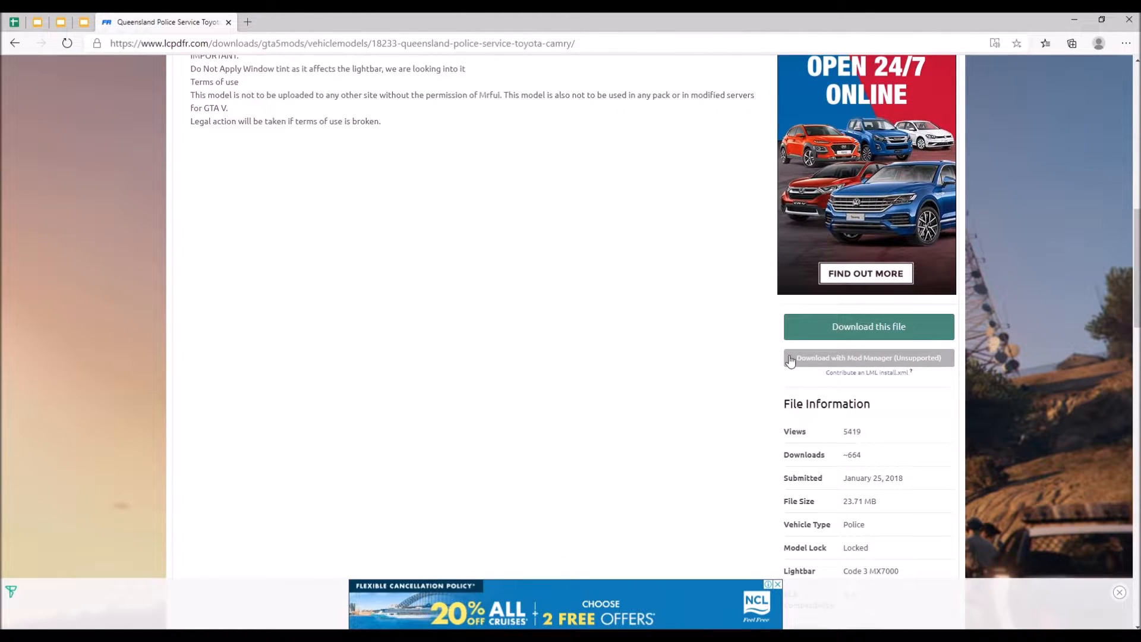
{"action": "left_click", "coordinate": [871, 333]}
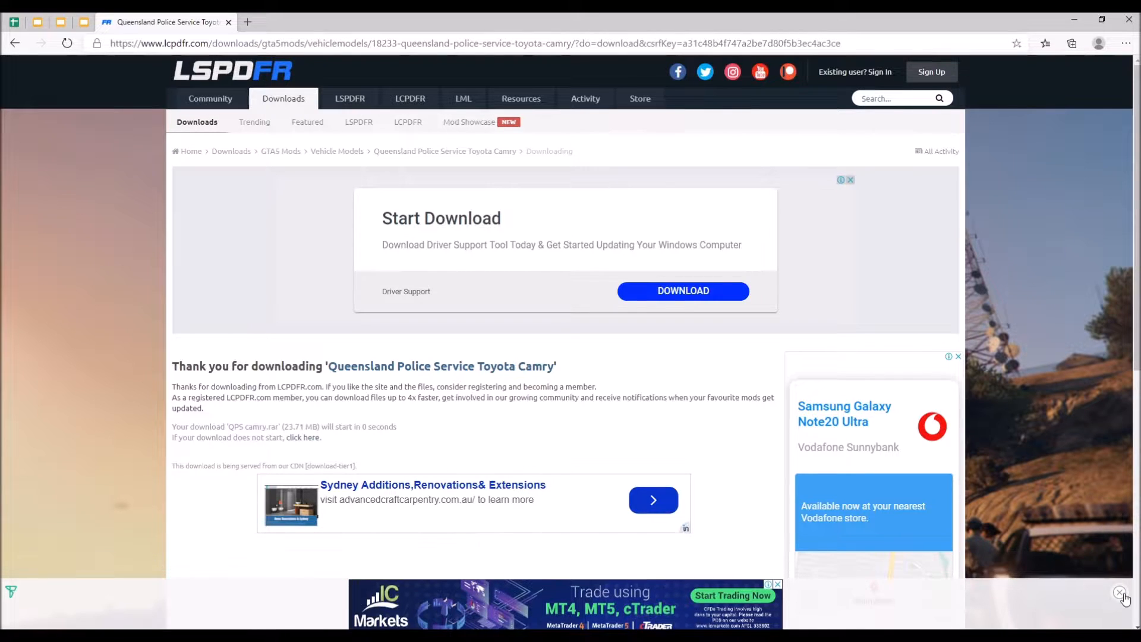
{"action": "left_click", "coordinate": [1131, 618]}
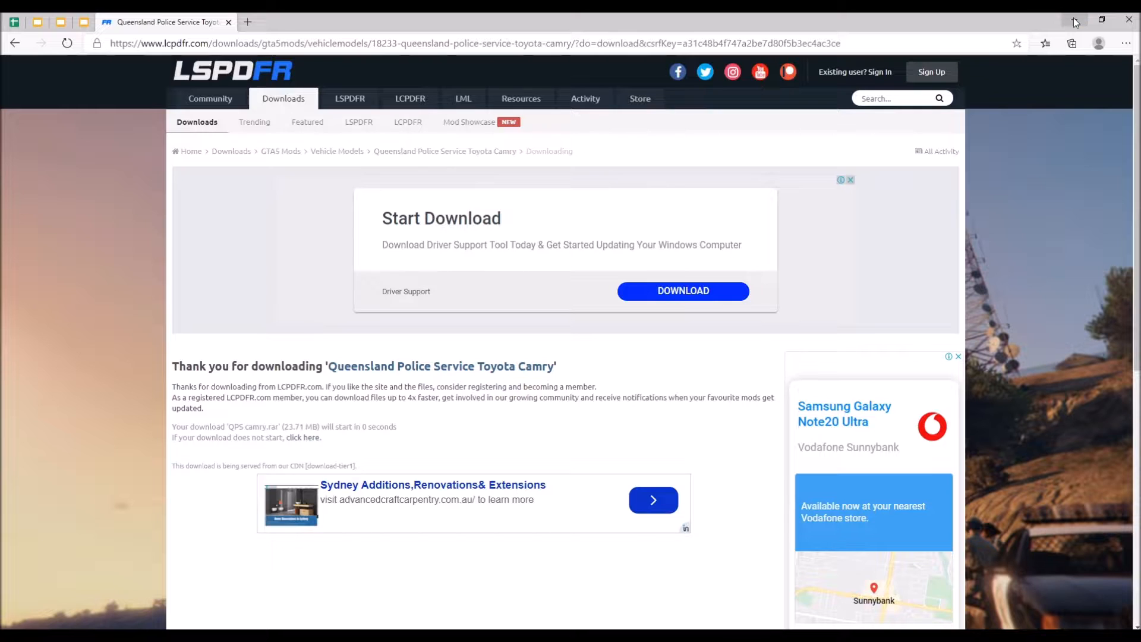
{"action": "left_click", "coordinate": [1130, 19]}
Open the QPS camry archive from the desktop in WinRAR and go into its QPS camry folder
{"action": "left_click", "coordinate": [569, 107]}
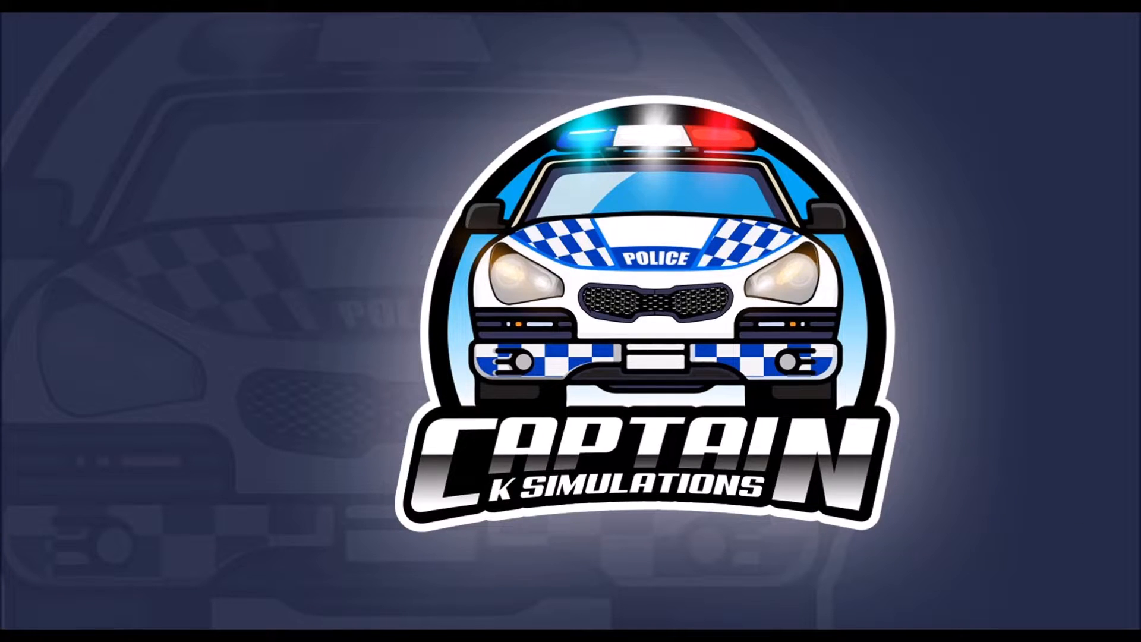
{"action": "left_click_drag", "start_coordinate": [970, 328], "coordinate": [1007, 304]}
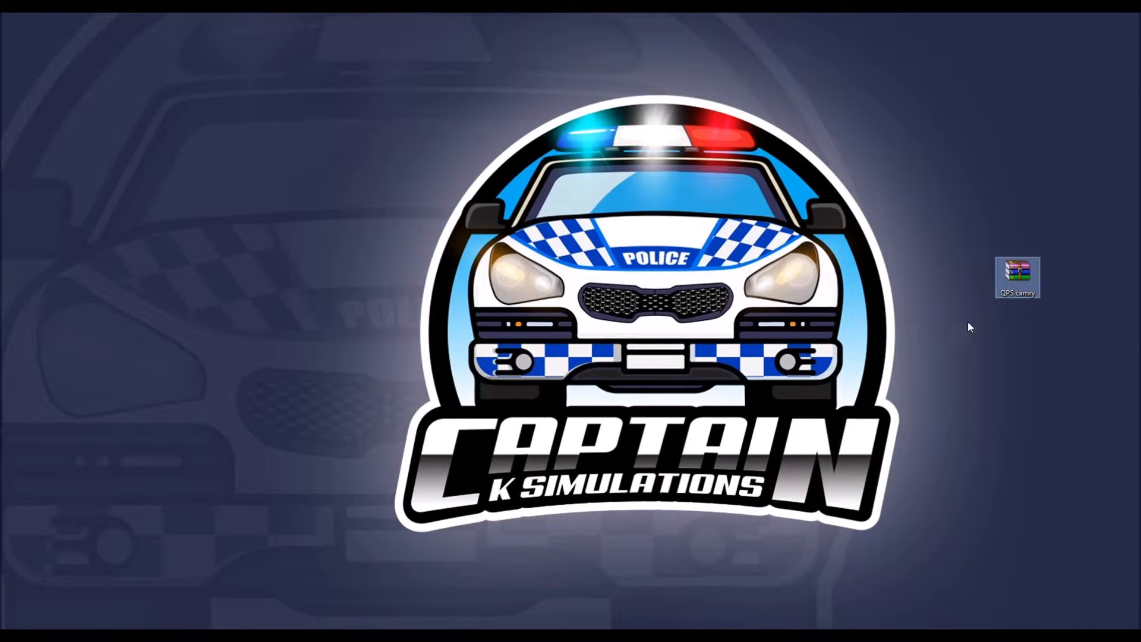
{"action": "double_click", "coordinate": [1015, 270]}
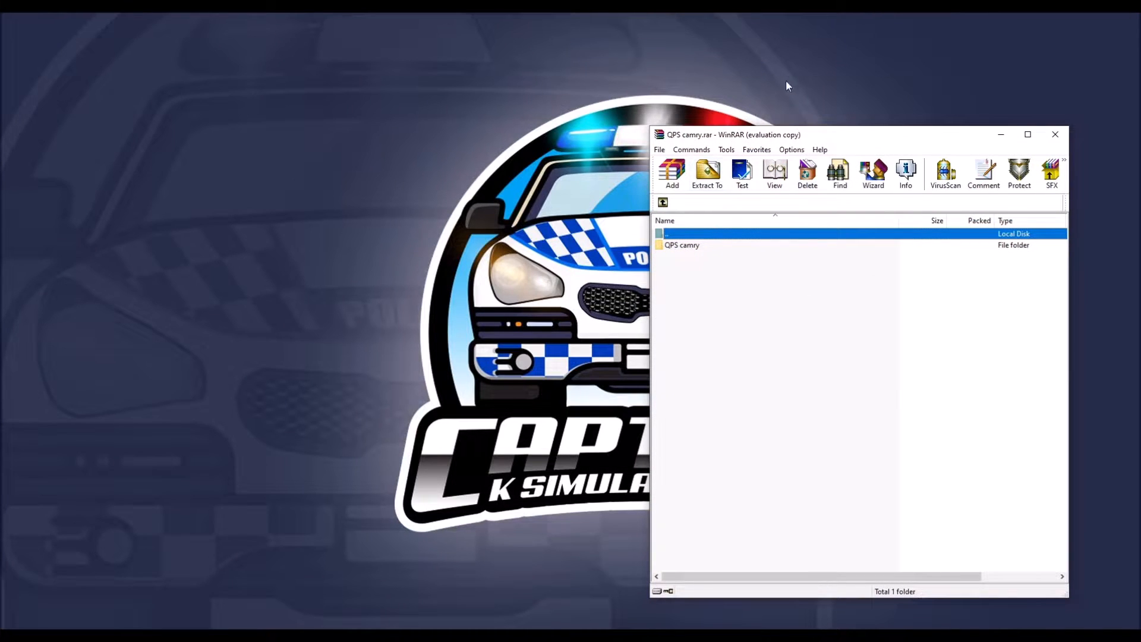
{"action": "left_click", "coordinate": [920, 373]}
{"action": "left_click_drag", "start_coordinate": [756, 139], "coordinate": [782, 123]}
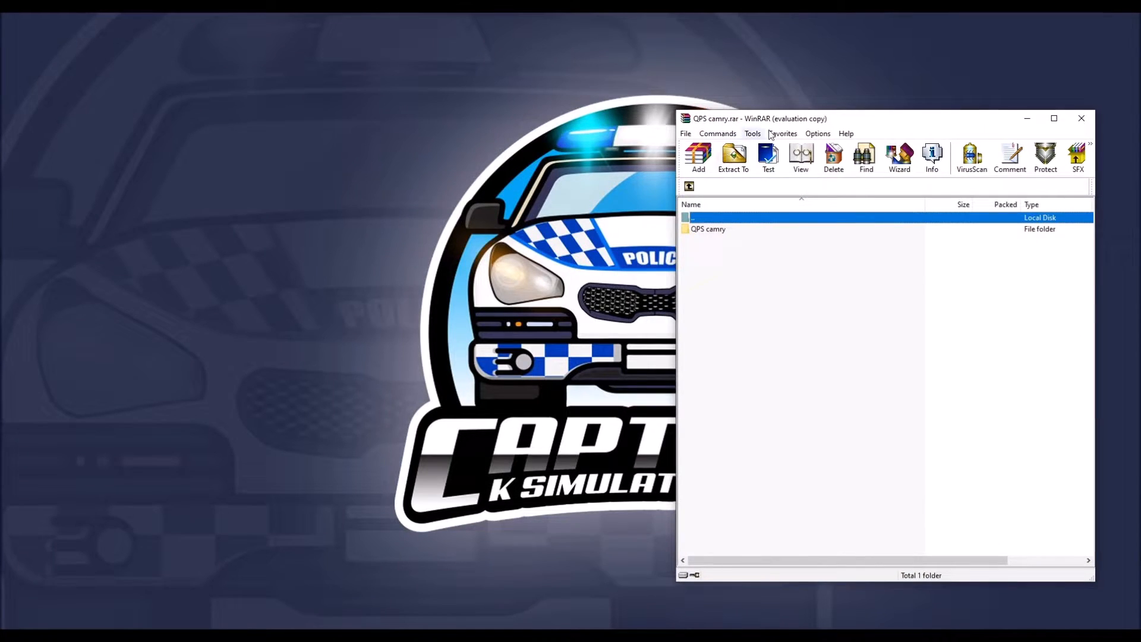
{"action": "left_click_drag", "start_coordinate": [895, 119], "coordinate": [854, 116]}
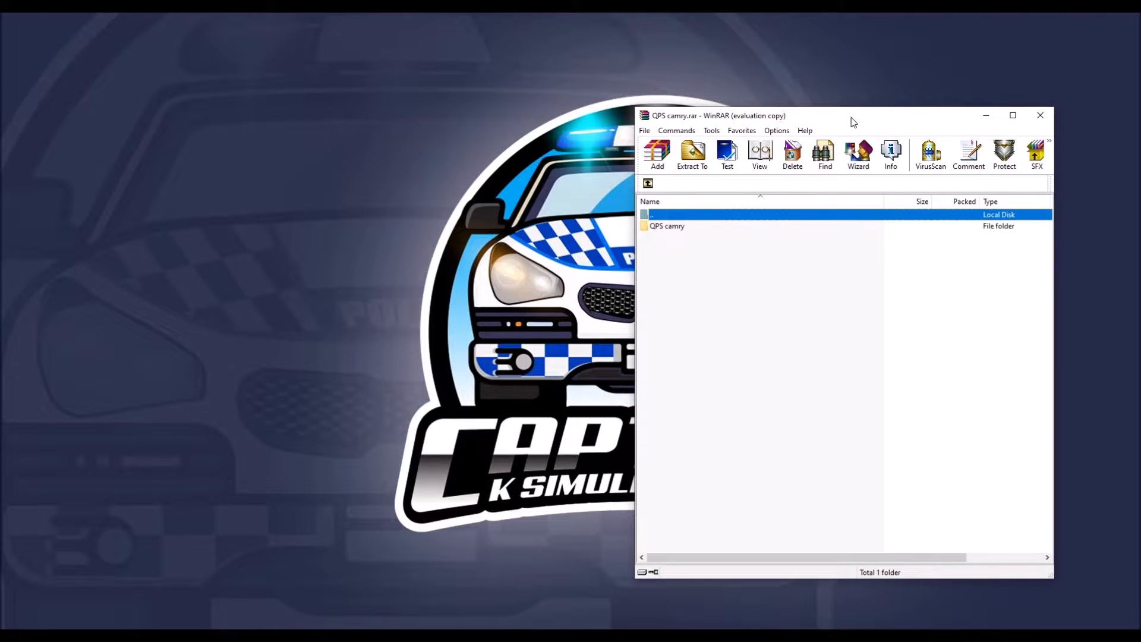
{"action": "double_click", "coordinate": [665, 228]}
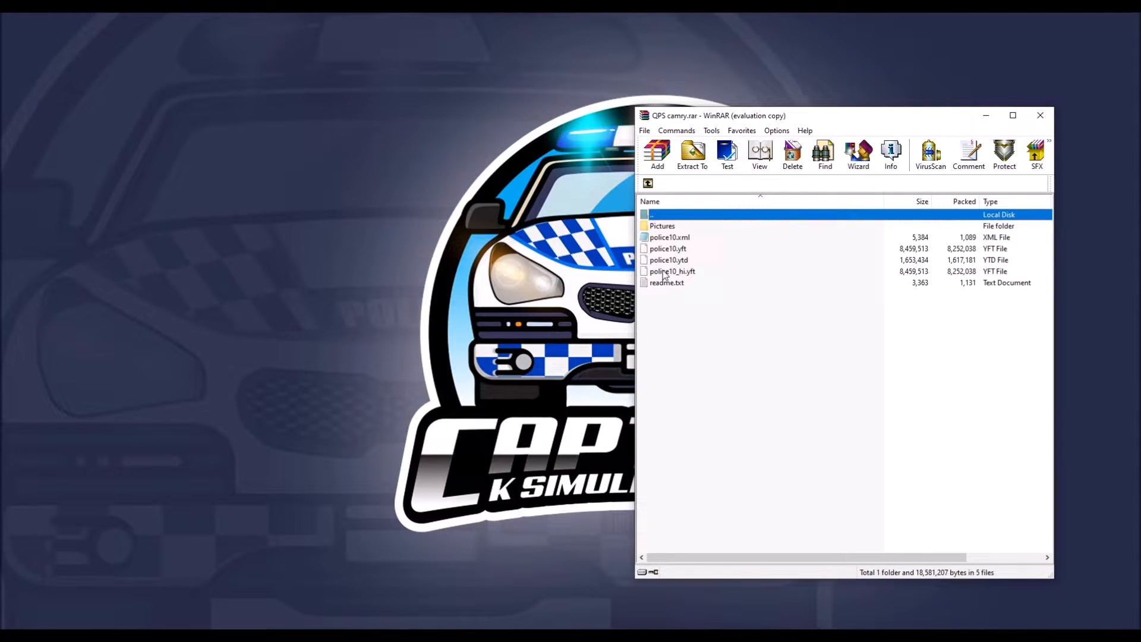
Examine the vehicle model, texture and XML files in the archive: police10_hi.yft, police10.ytd, police10.yft and police10.xml
{"action": "left_click", "coordinate": [663, 272]}
{"action": "left_click", "coordinate": [660, 260]}
{"action": "left_click", "coordinate": [660, 249]}
{"action": "left_click", "coordinate": [658, 271]}
{"action": "left_click", "coordinate": [658, 260]}
{"action": "left_click", "coordinate": [660, 250]}
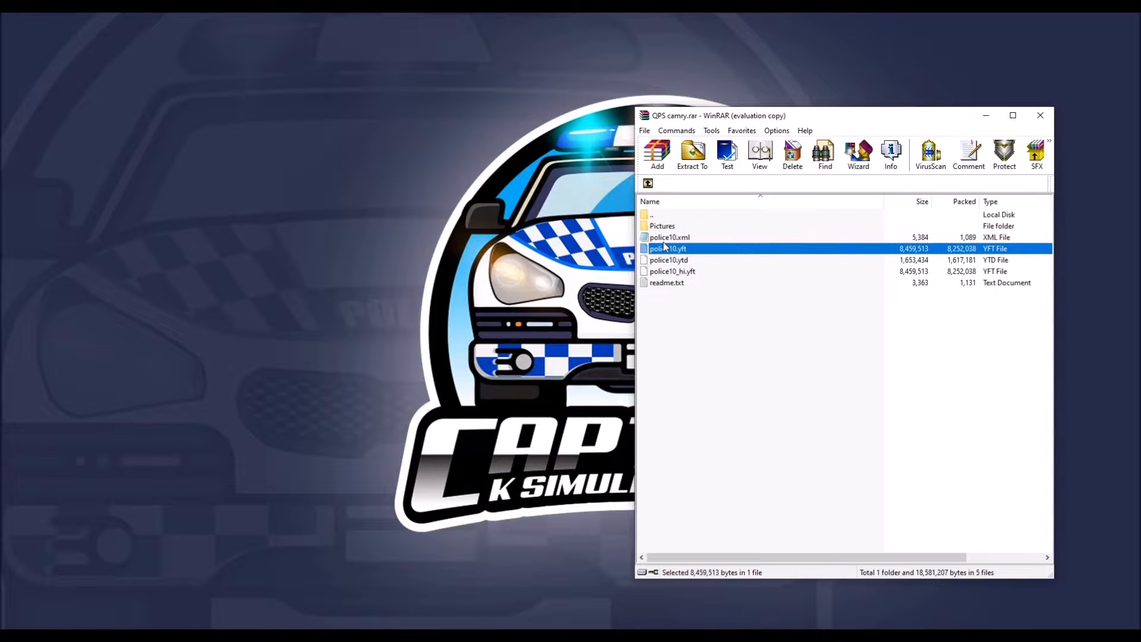
{"action": "left_click", "coordinate": [669, 237]}
{"action": "left_click", "coordinate": [661, 271]}
{"action": "left_click", "coordinate": [660, 260]}
{"action": "left_click", "coordinate": [660, 249]}
{"action": "left_click", "coordinate": [660, 239]}
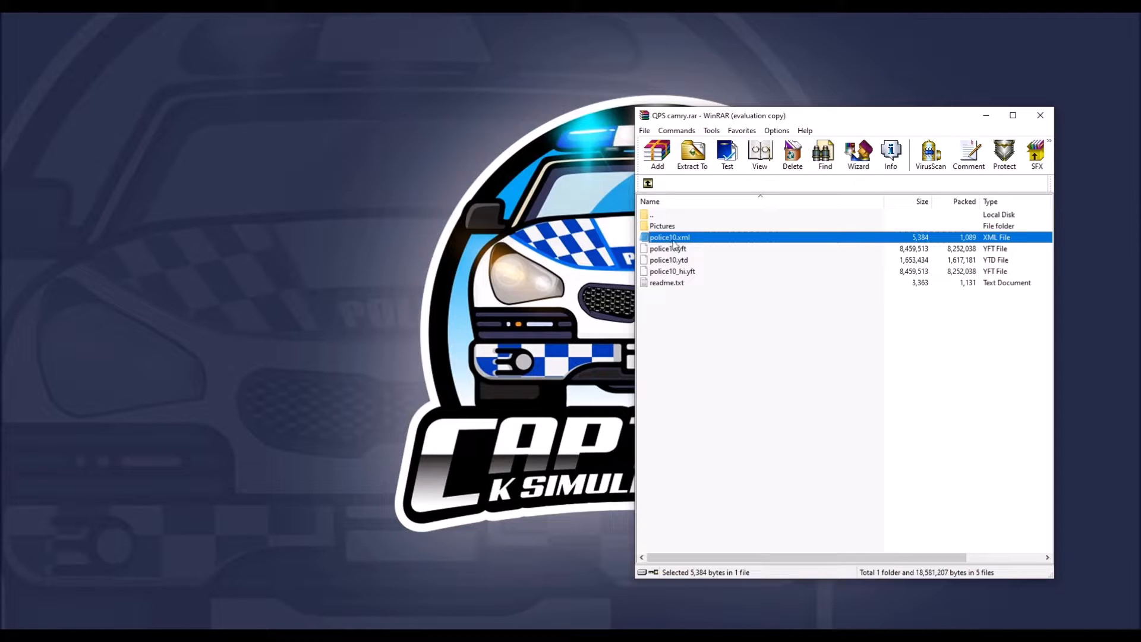
{"action": "left_click", "coordinate": [657, 272]}
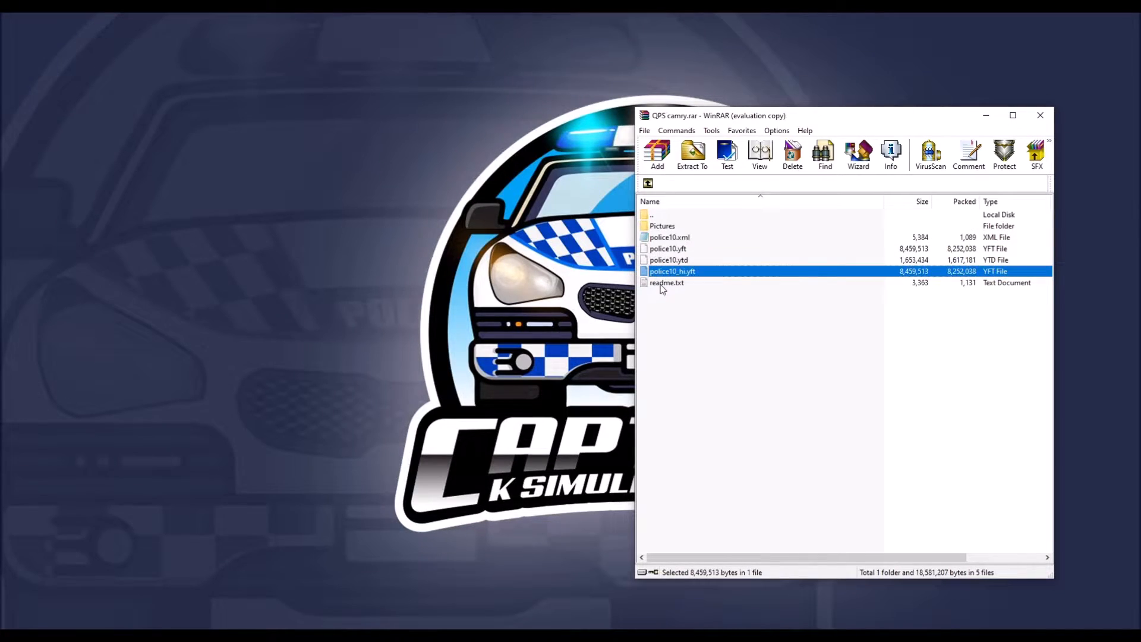
Open readme.txt from the archive and read through its credits, terms of use and handling data
{"action": "double_click", "coordinate": [660, 284]}
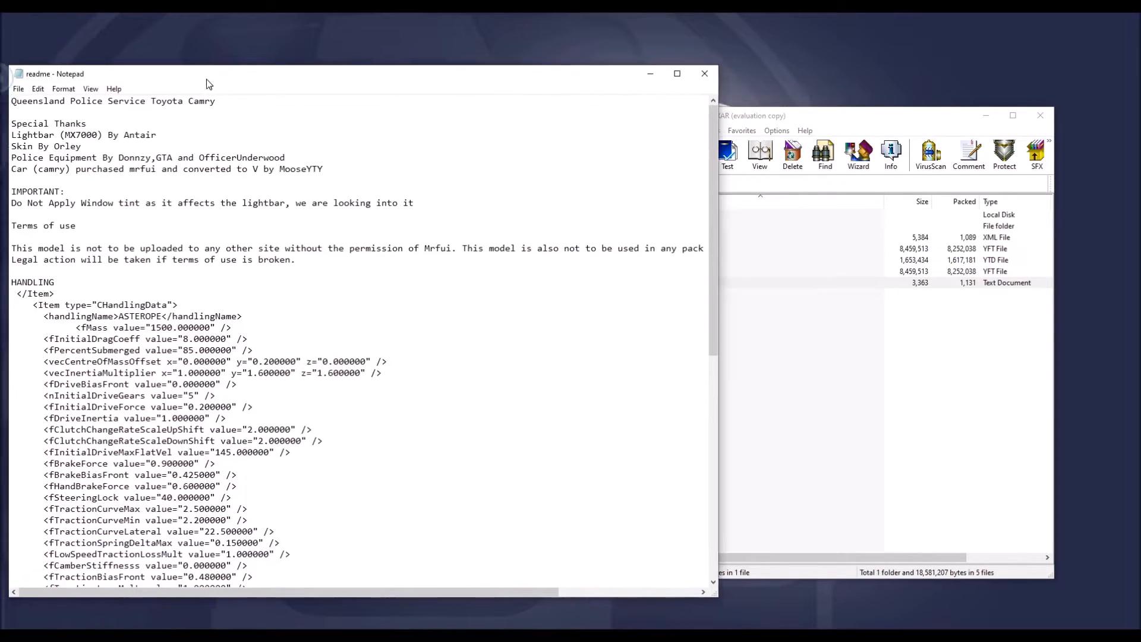
{"action": "left_click_drag", "start_coordinate": [206, 77], "coordinate": [423, 76]}
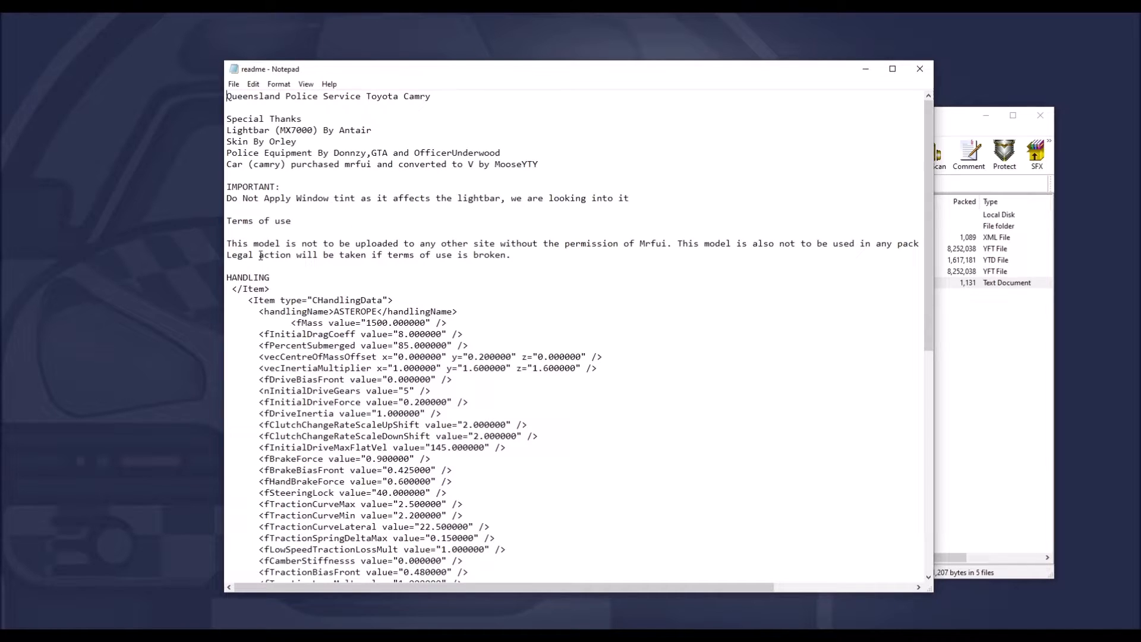
{"action": "scroll", "coordinate": [260, 255], "scroll_direction": "down", "scroll_amount": 13}
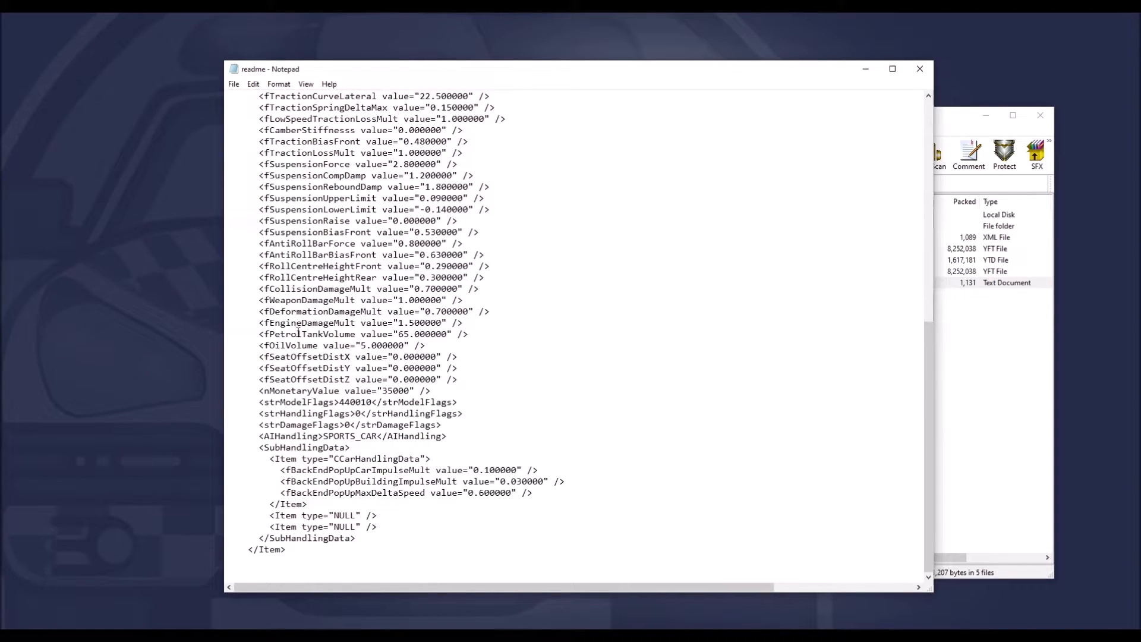
{"action": "scroll", "coordinate": [299, 334], "scroll_direction": "up", "scroll_amount": 13}
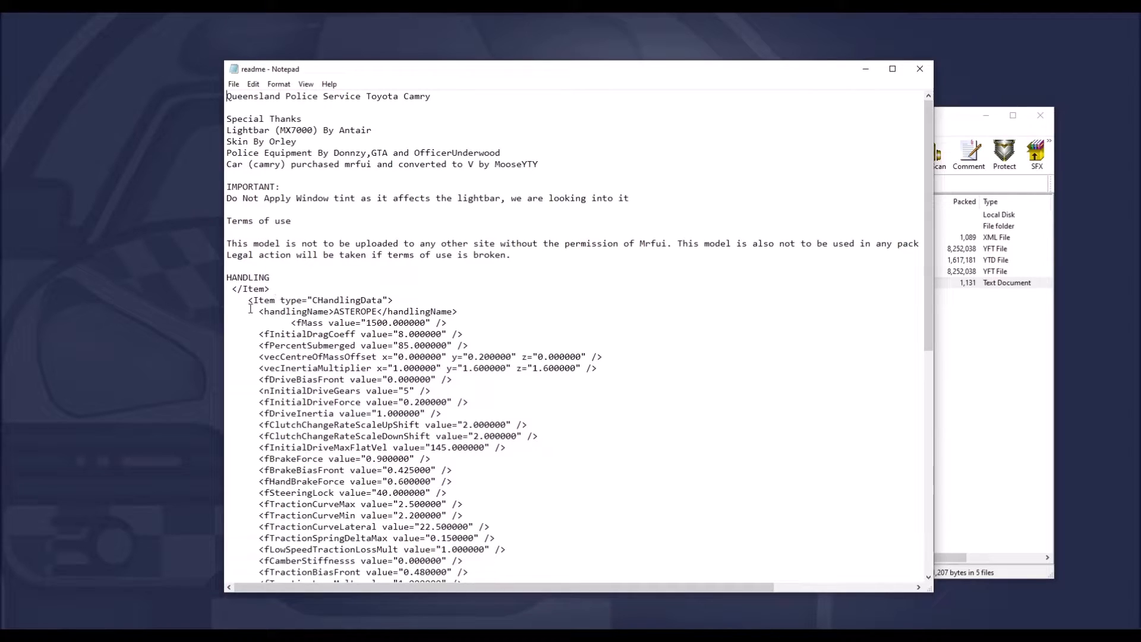
Read through the handling data and credits in readme.txt, and close the file
{"action": "scroll", "coordinate": [420, 322], "scroll_direction": "down", "scroll_amount": 13}
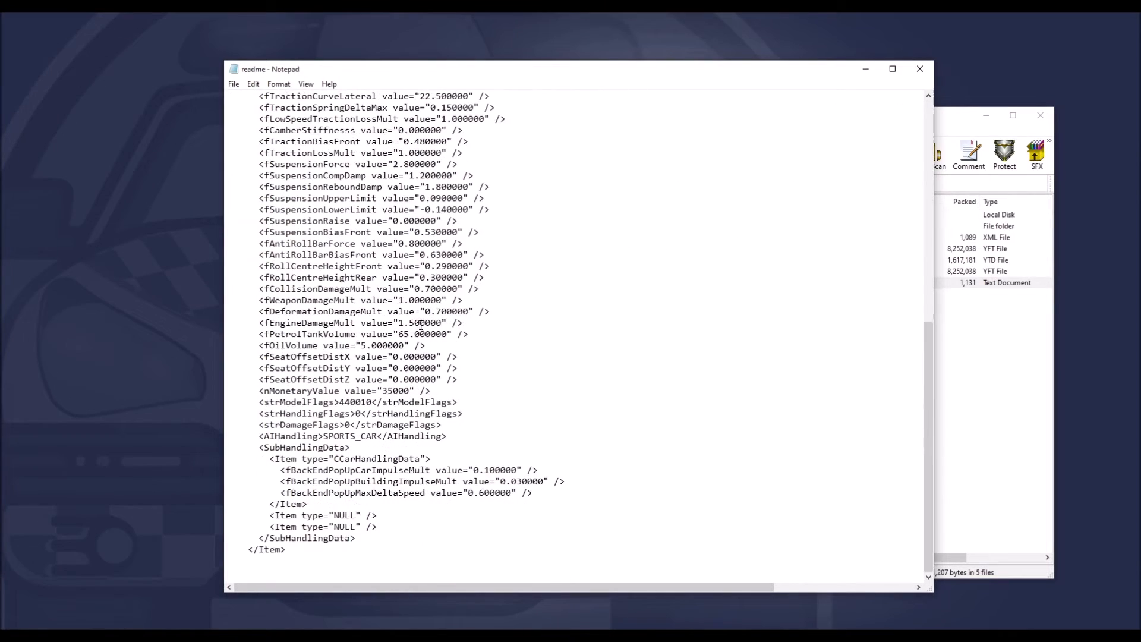
{"action": "scroll", "coordinate": [431, 334], "scroll_direction": "up", "scroll_amount": 10}
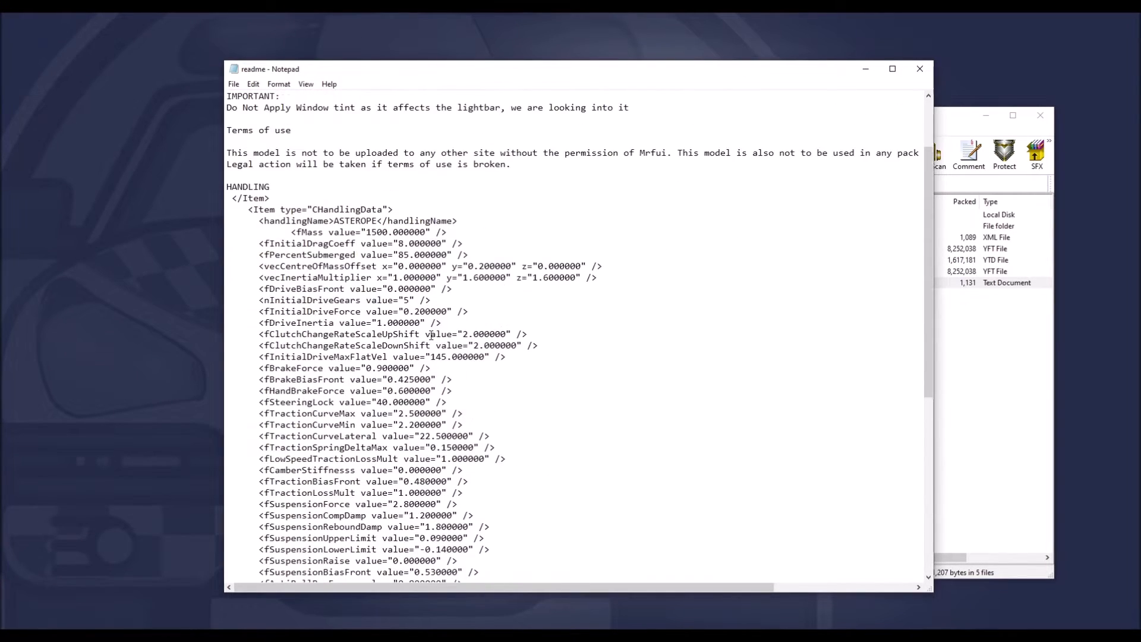
{"action": "scroll", "coordinate": [428, 335], "scroll_direction": "up", "scroll_amount": 3}
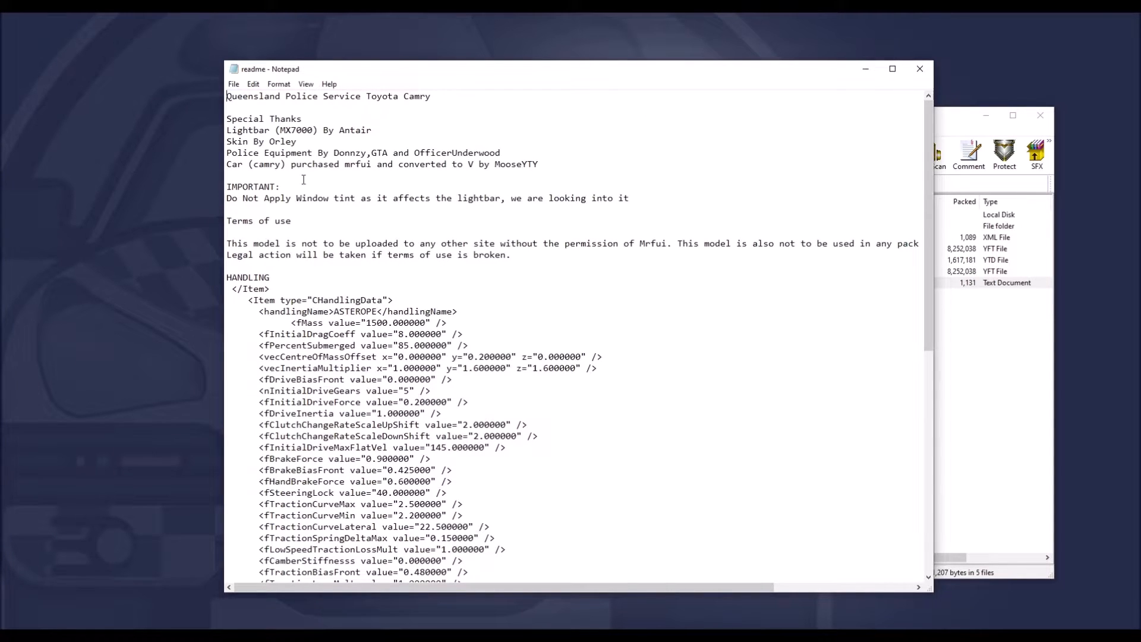
{"action": "scroll", "coordinate": [619, 296], "scroll_direction": "down", "scroll_amount": 13}
{"action": "scroll", "coordinate": [601, 295], "scroll_direction": "up", "scroll_amount": 13}
{"action": "left_click", "coordinate": [920, 68]}
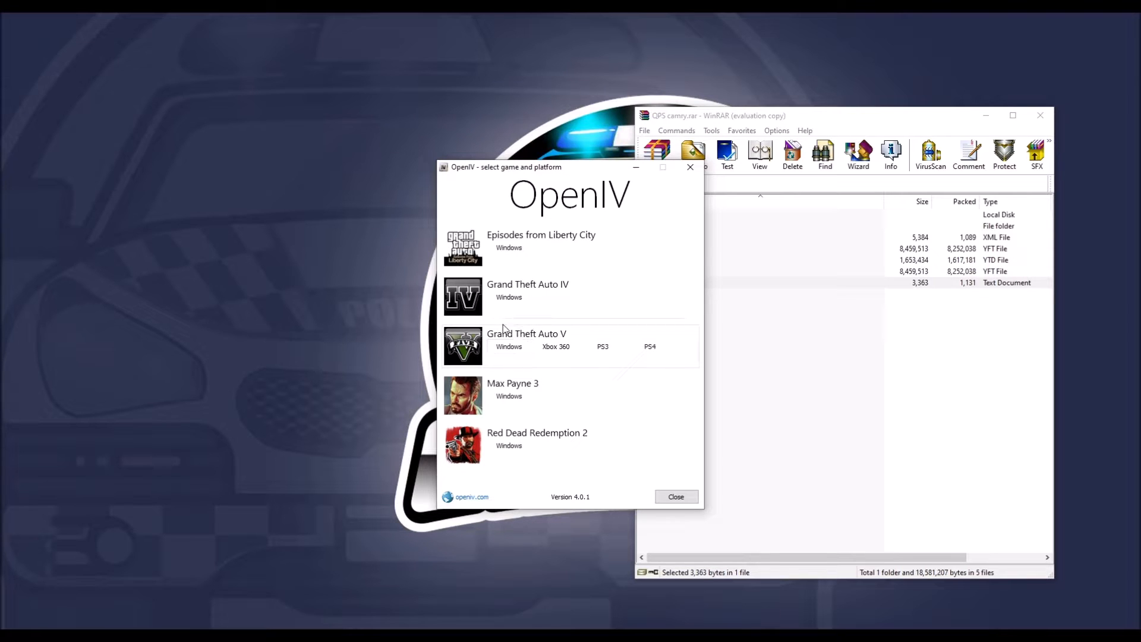
Load the Windows version of Grand Theft Auto V in OpenIV and go to mods > update > x64 > dlcpacks
{"action": "left_click", "coordinate": [515, 347]}
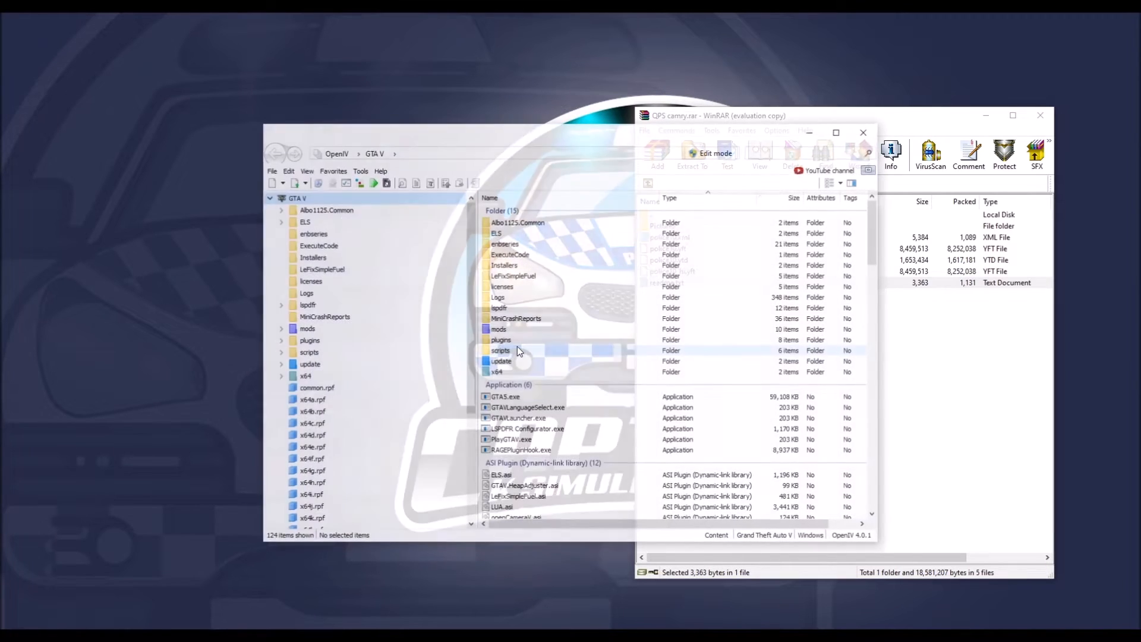
{"action": "left_click", "coordinate": [306, 331]}
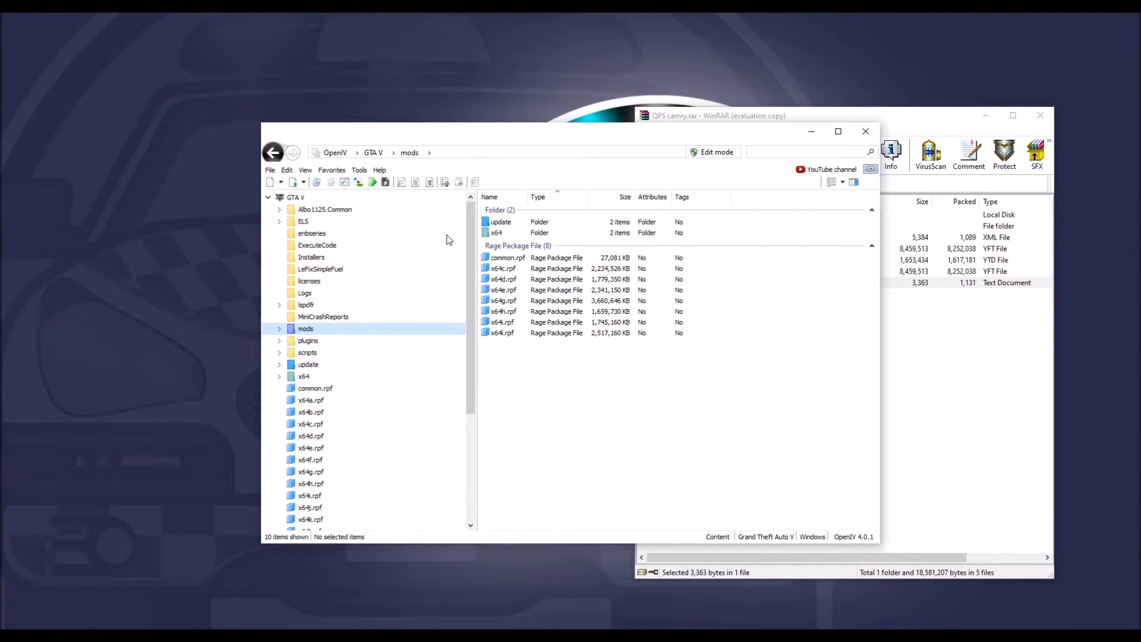
{"action": "double_click", "coordinate": [503, 223]}
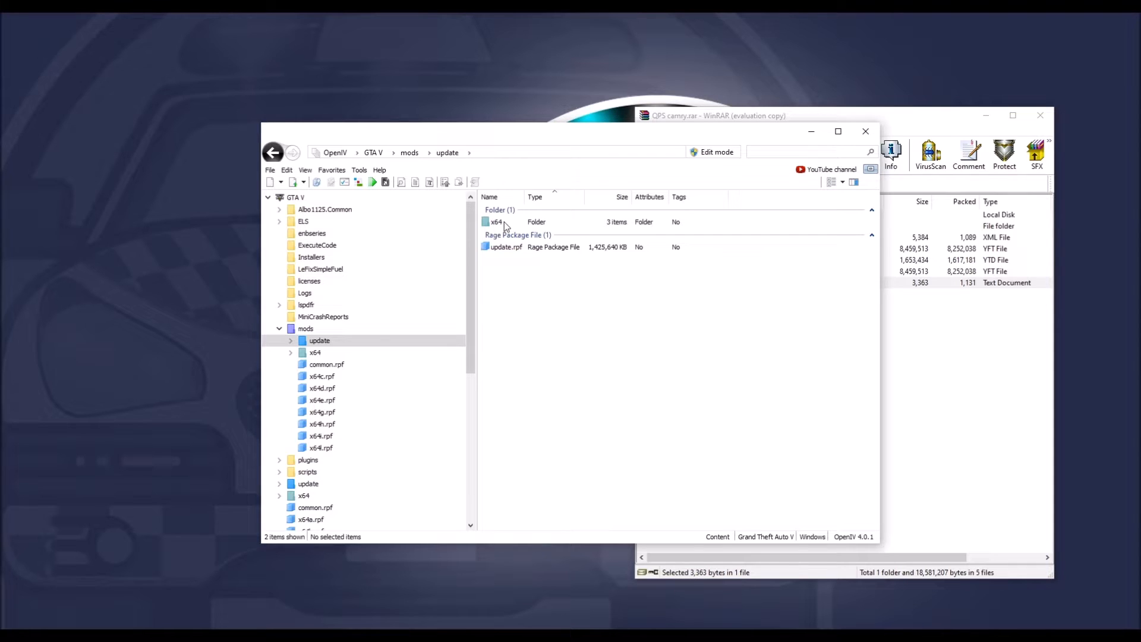
{"action": "double_click", "coordinate": [504, 222]}
{"action": "left_click", "coordinate": [510, 233]}
{"action": "double_click", "coordinate": [510, 234]}
Open the dlc.rpf package in the patchday22ng folder and go into its x64 > levels folder
{"action": "scroll", "coordinate": [529, 244], "scroll_direction": "down", "scroll_amount": 8}
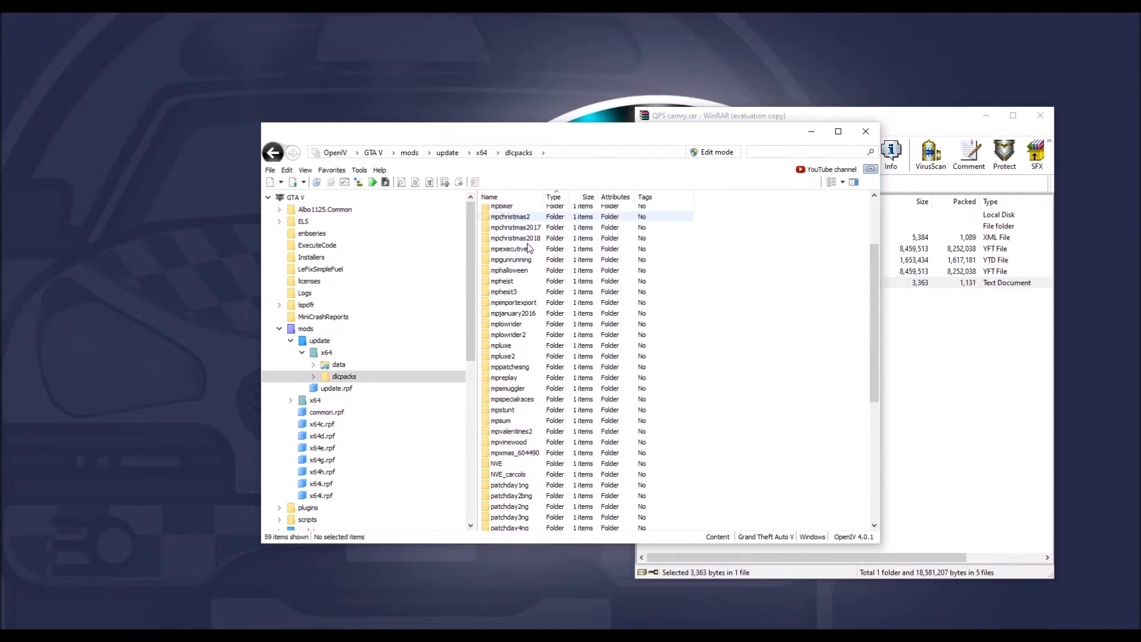
{"action": "scroll", "coordinate": [528, 247], "scroll_direction": "down", "scroll_amount": 3}
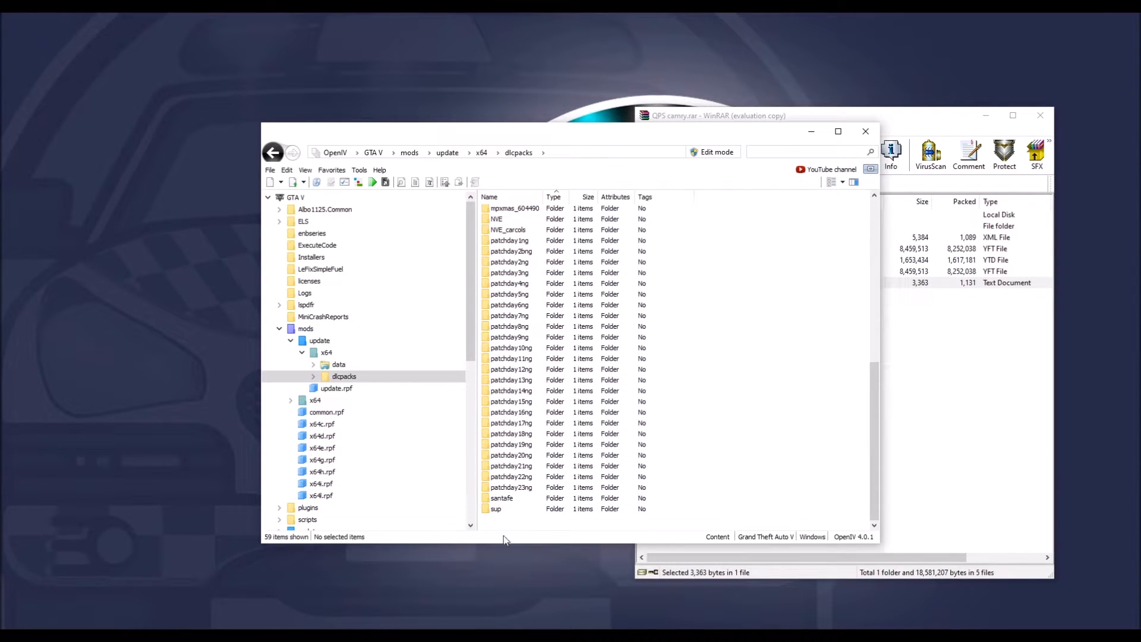
{"action": "left_click", "coordinate": [516, 487]}
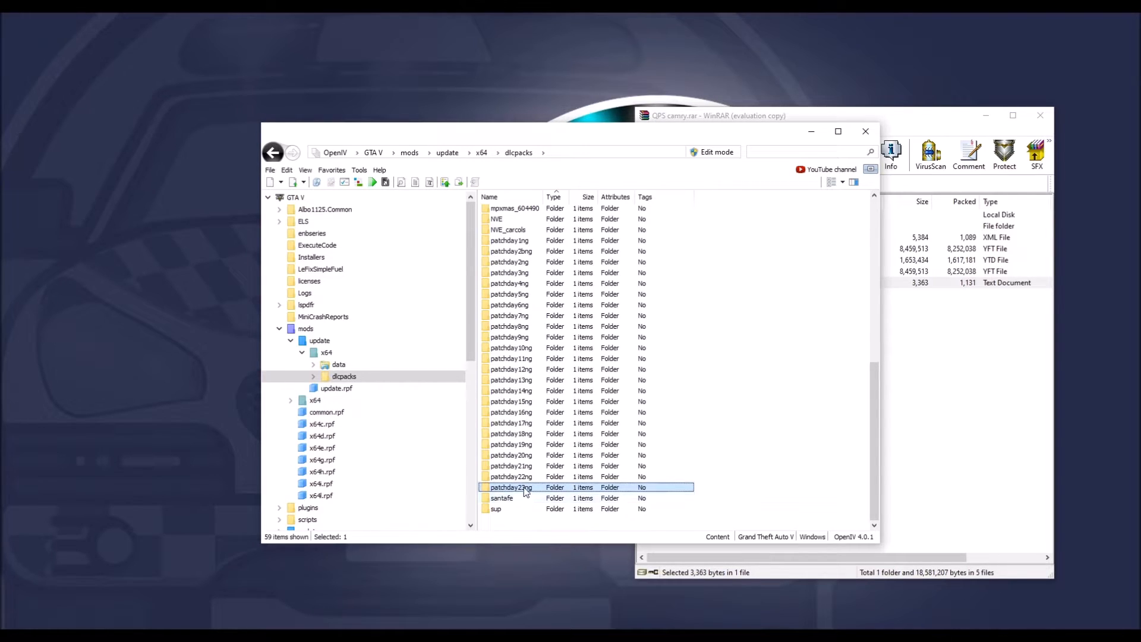
{"action": "double_click", "coordinate": [517, 478]}
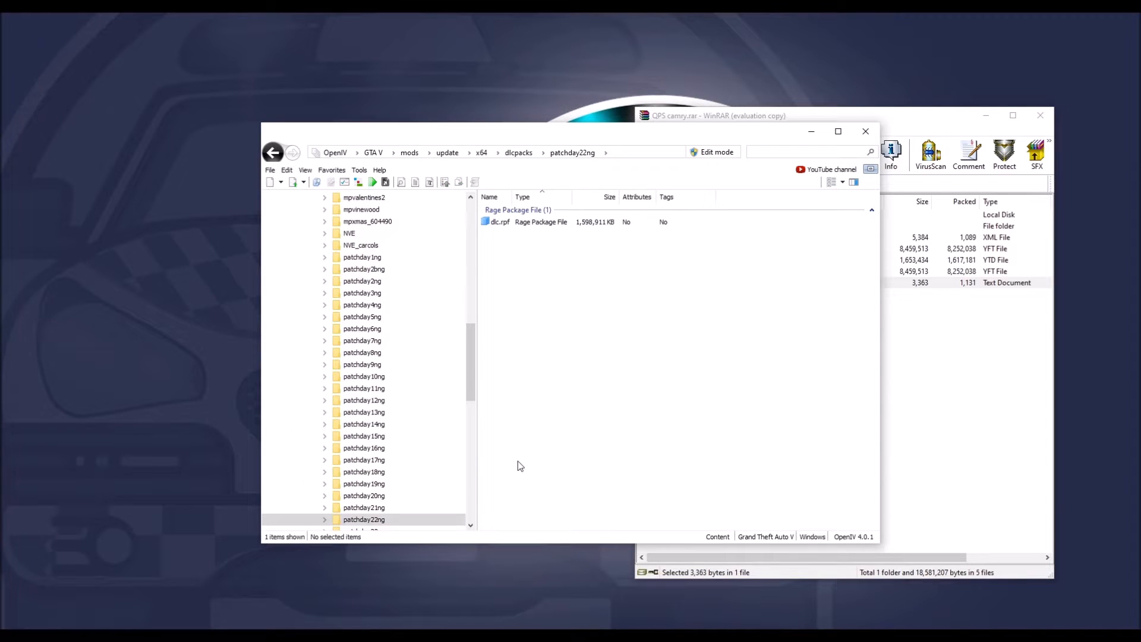
{"action": "left_click", "coordinate": [495, 224]}
{"action": "double_click", "coordinate": [498, 226]}
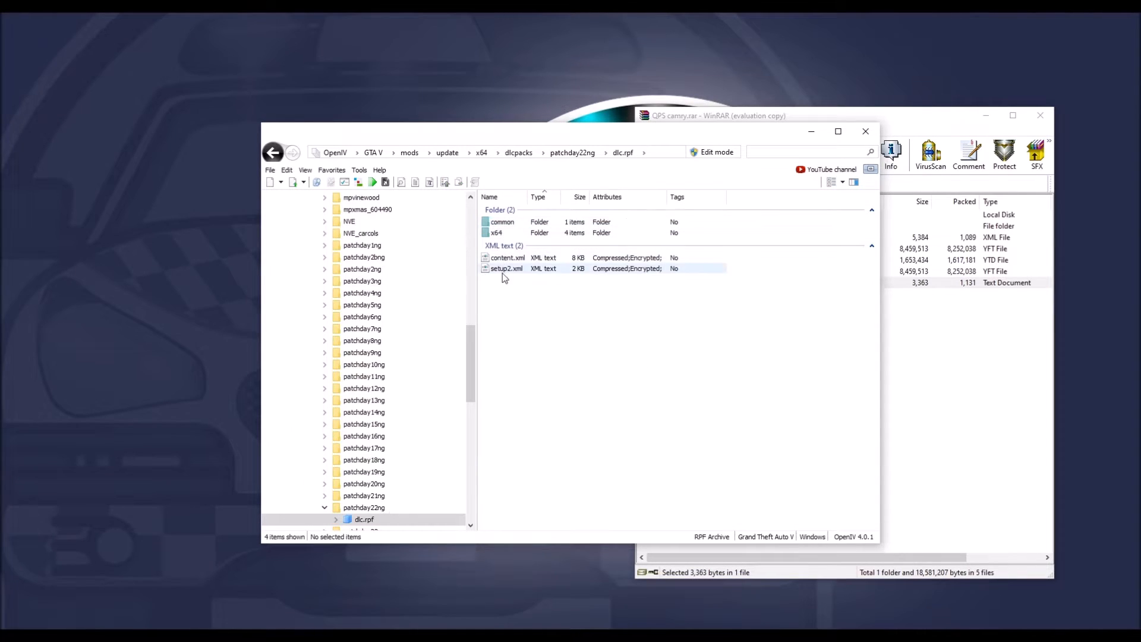
{"action": "double_click", "coordinate": [497, 232]}
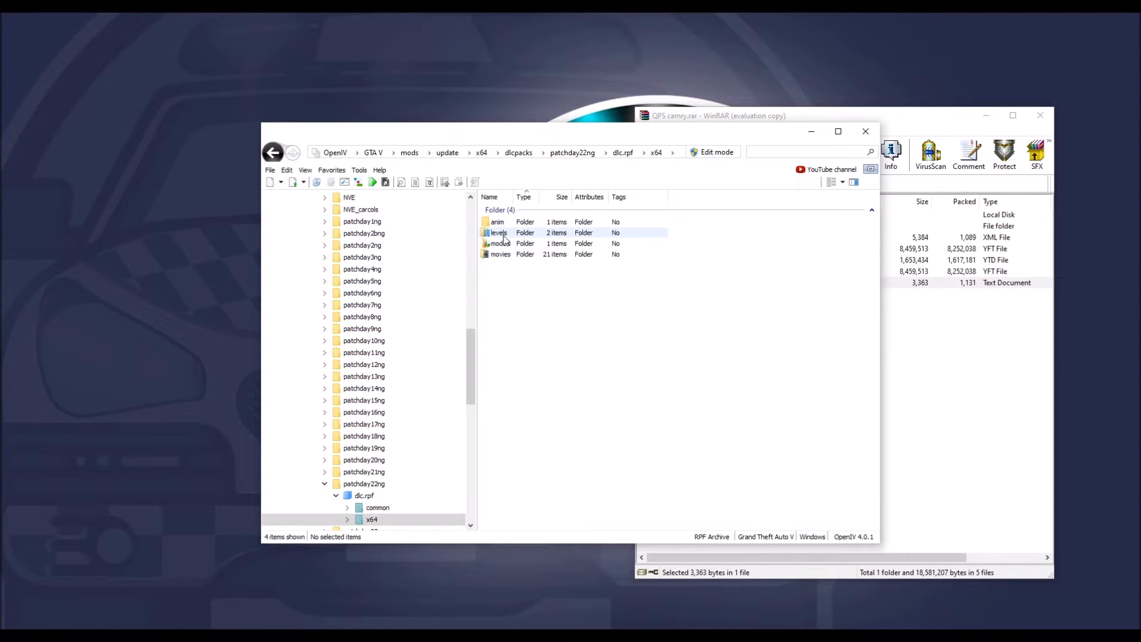
{"action": "double_click", "coordinate": [510, 235]}
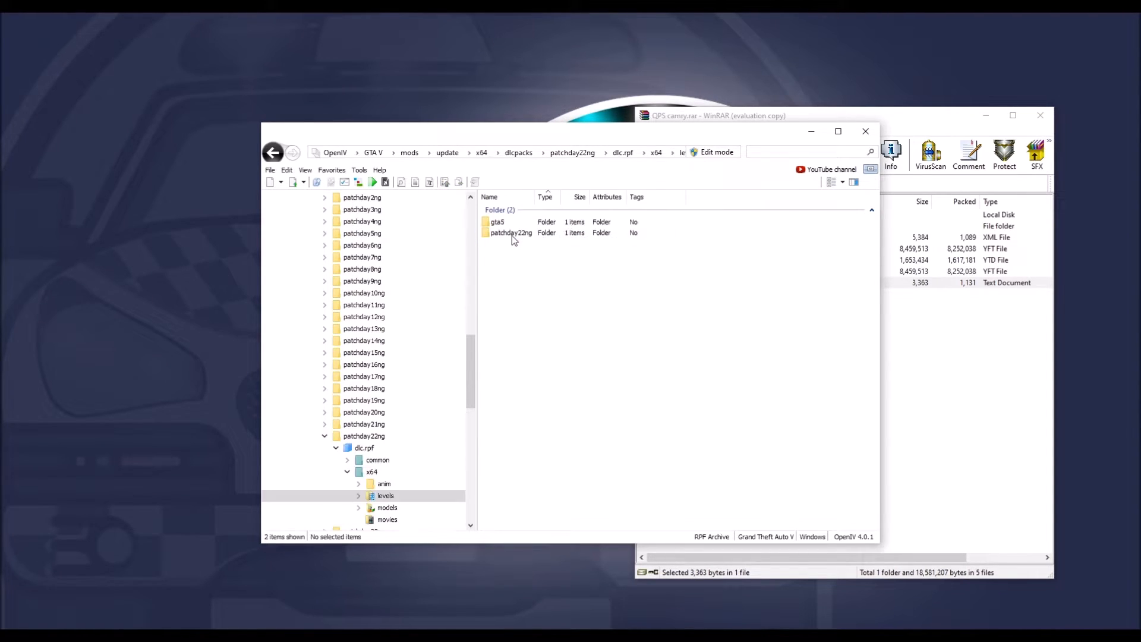
{"action": "double_click", "coordinate": [500, 223]}
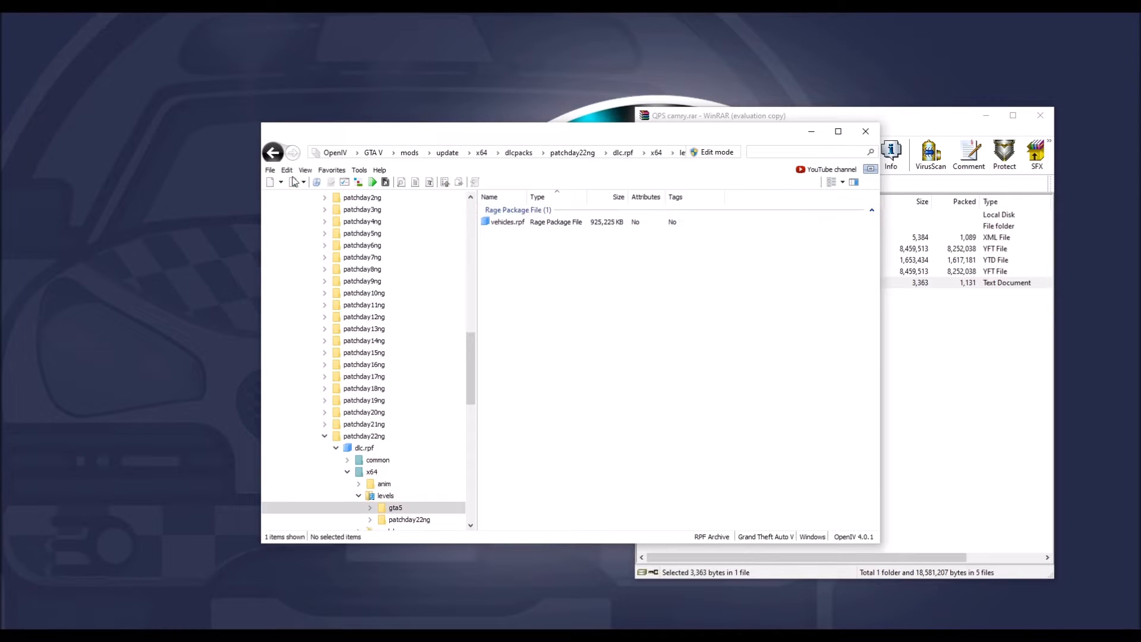
{"action": "key", "text": "BackSpace"}
{"action": "double_click", "coordinate": [526, 234]}
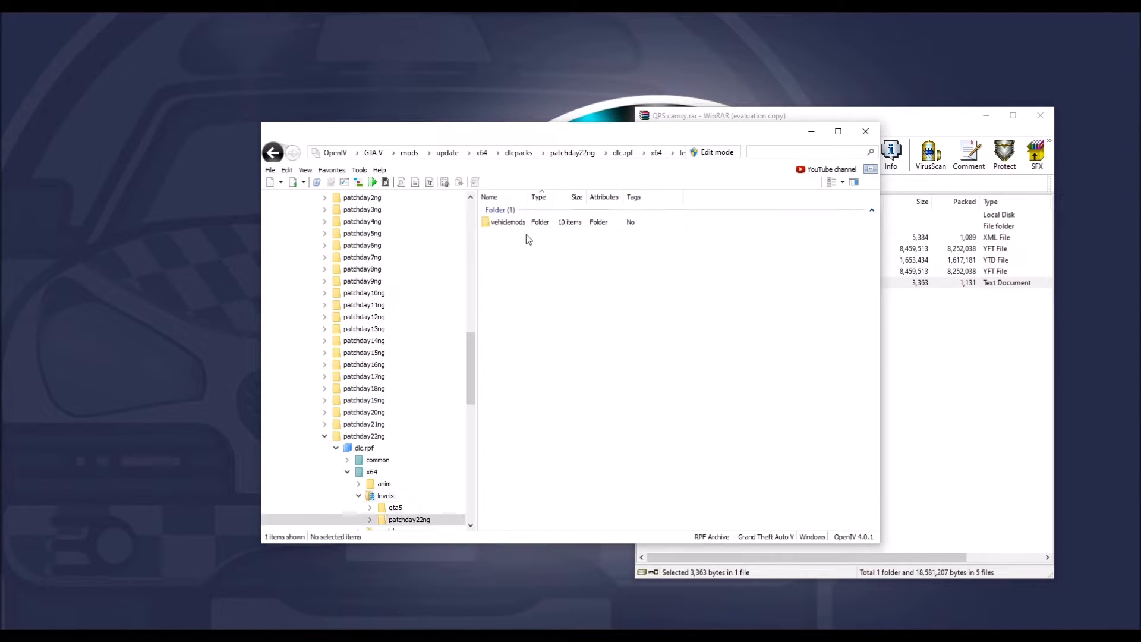
{"action": "left_click", "coordinate": [272, 152]}
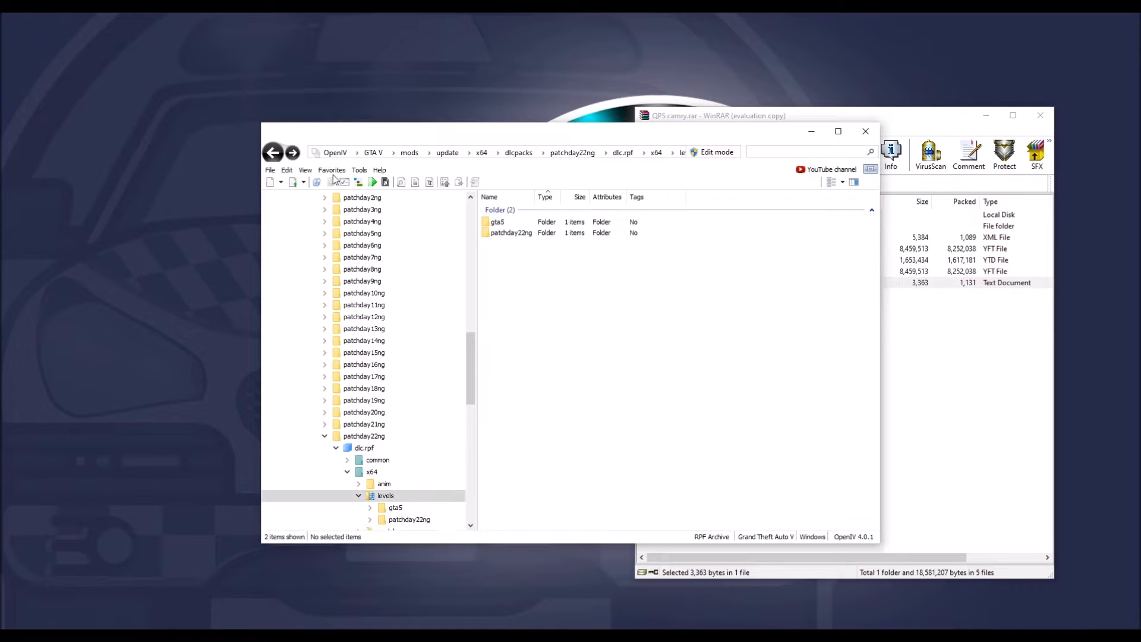
Open vehicles.rpf in the gta5 folder and locate the police2 model files in its list
{"action": "double_click", "coordinate": [505, 223]}
{"action": "double_click", "coordinate": [508, 222]}
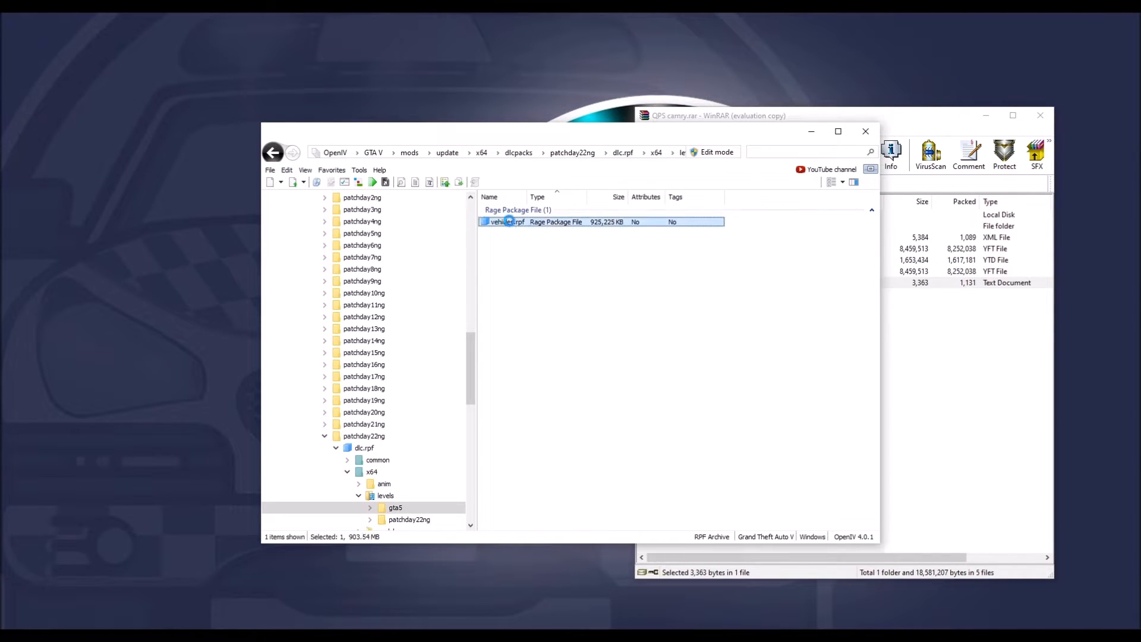
{"action": "scroll", "coordinate": [544, 257], "scroll_direction": "down", "scroll_amount": 3}
{"action": "scroll", "coordinate": [544, 257], "scroll_direction": "down", "scroll_amount": 18}
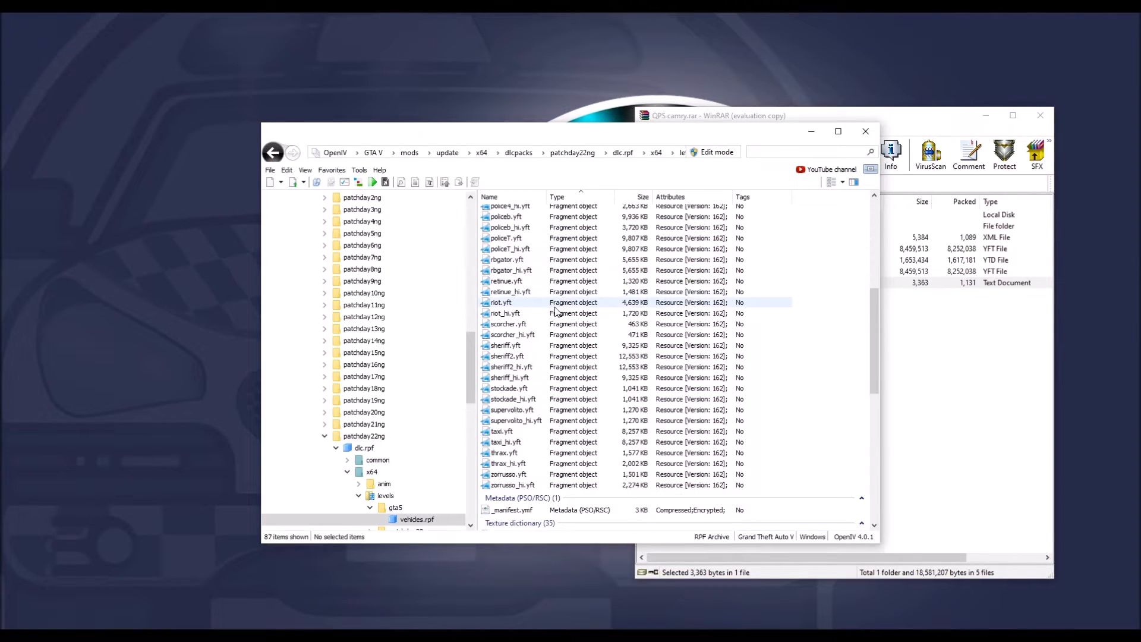
{"action": "scroll", "coordinate": [562, 347], "scroll_direction": "up", "scroll_amount": 10}
{"action": "scroll", "coordinate": [562, 347], "scroll_direction": "up", "scroll_amount": 9}
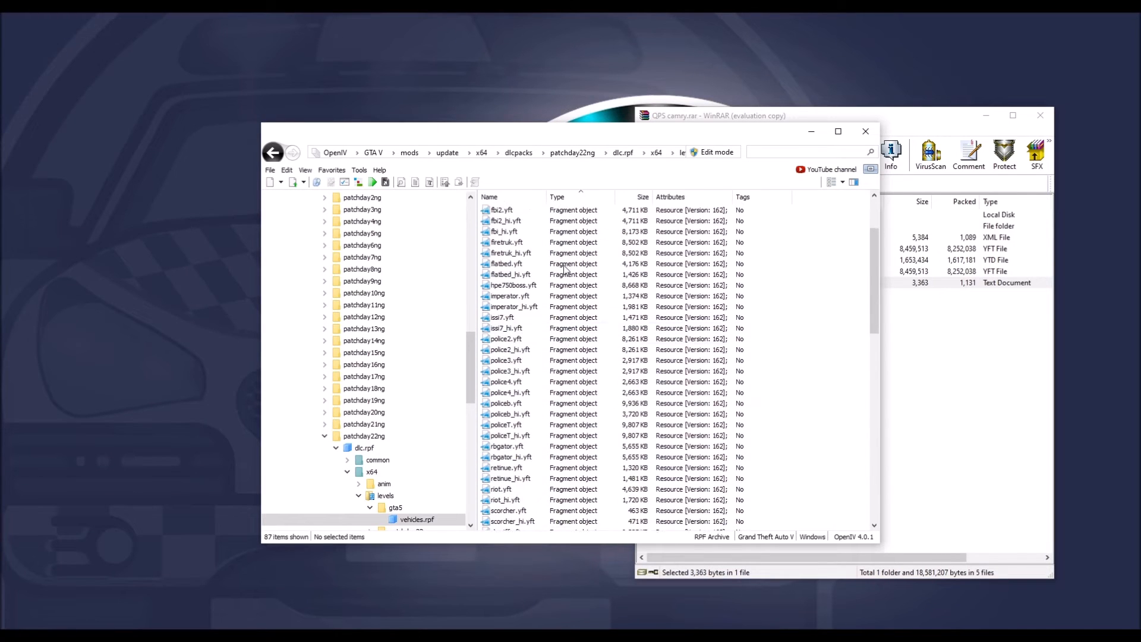
Place the OpenIV and WinRAR windows side by side and rename police10.xml in the QPS camry archive to police2.xml
{"action": "left_click_drag", "start_coordinate": [561, 138], "coordinate": [361, 98]}
{"action": "left_click_drag", "start_coordinate": [731, 116], "coordinate": [756, 137]}
{"action": "left_click", "coordinate": [689, 262]}
{"action": "right_click", "coordinate": [690, 263]}
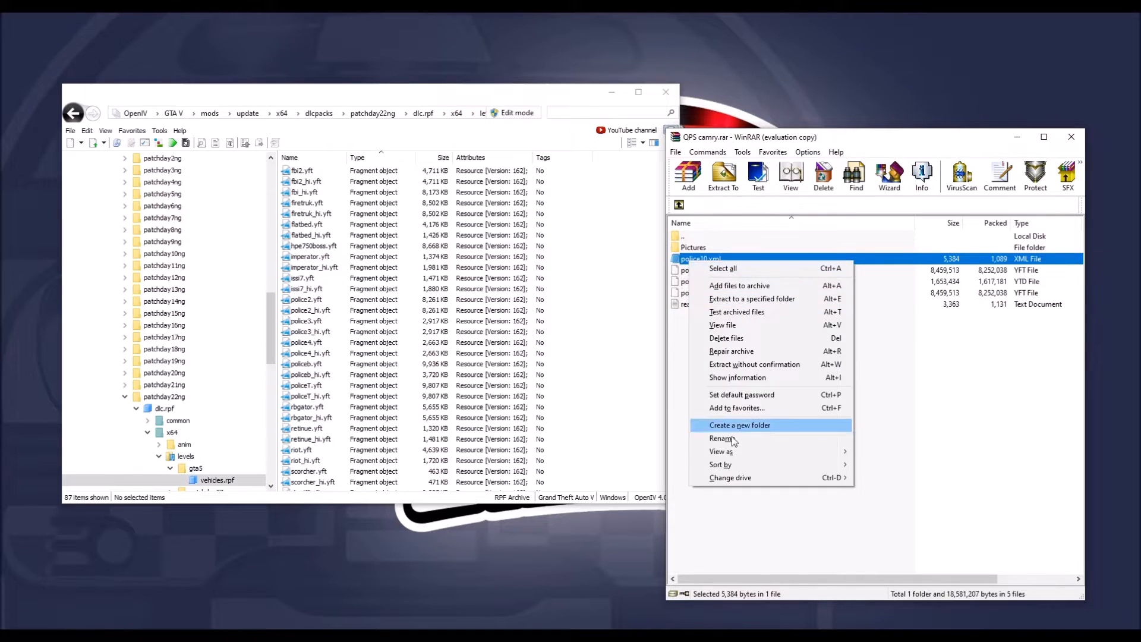
{"action": "left_click", "coordinate": [733, 441]}
{"action": "key", "text": "Left"}
{"action": "key", "text": "Right"}
{"action": "key", "text": "Right"}
{"action": "key", "text": "Right"}
{"action": "key", "text": "Right"}
{"action": "key", "text": "Right"}
{"action": "key", "text": "Right"}
{"action": "key", "text": "Right"}
{"action": "key", "text": "Right"}
{"action": "key", "text": "BackSpace"}
{"action": "key", "text": "BackSpace"}
{"action": "key", "text": "BackSpace"}
{"action": "key", "text": "BackSpace"}
{"action": "key", "text": "BackSpace"}
{"action": "key", "text": "BackSpace"}
{"action": "key", "text": "BackSpace"}
{"action": "key", "text": "BackSpace"}
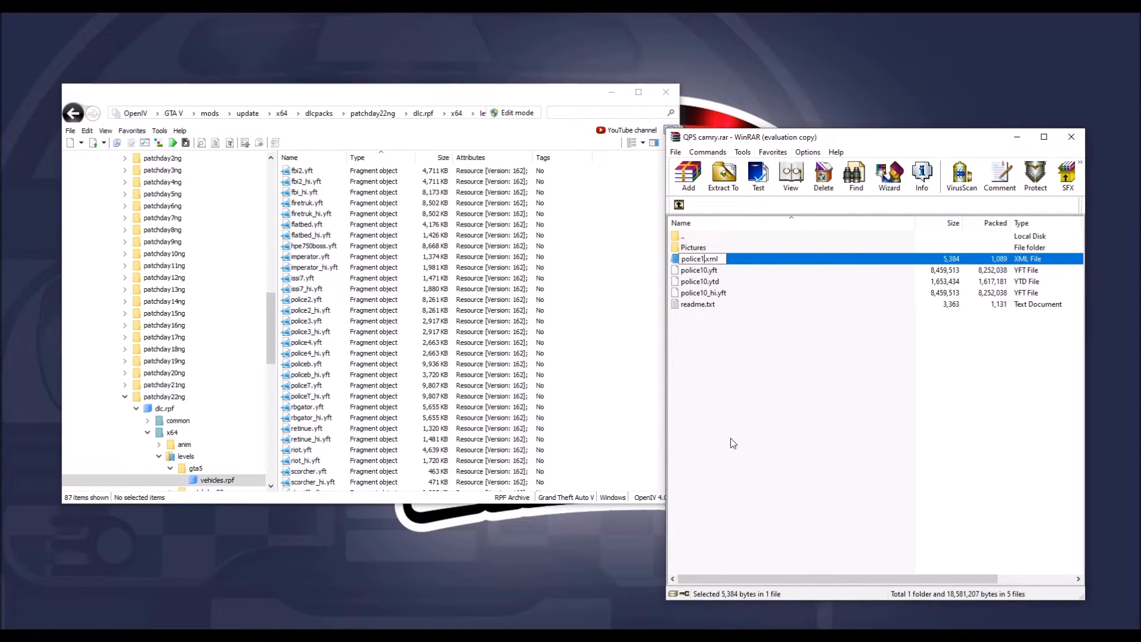
{"action": "type", "text": "police2"}
{"action": "key", "text": "Return"}
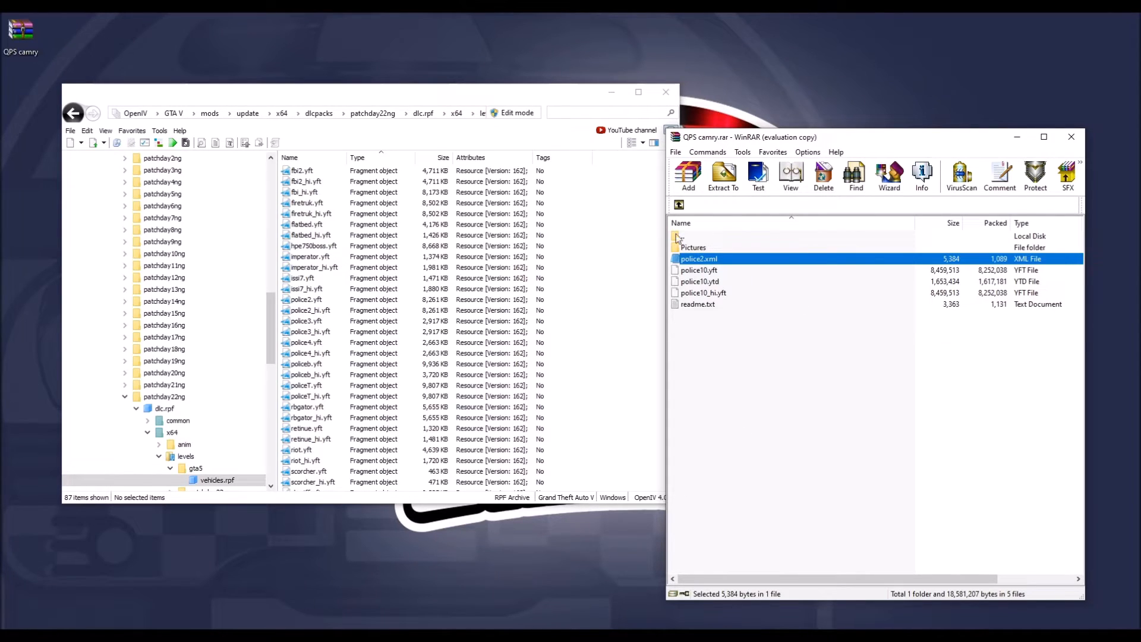
Rename the police10.yft model file in the archive to police2.yft
{"action": "right_click", "coordinate": [695, 271]}
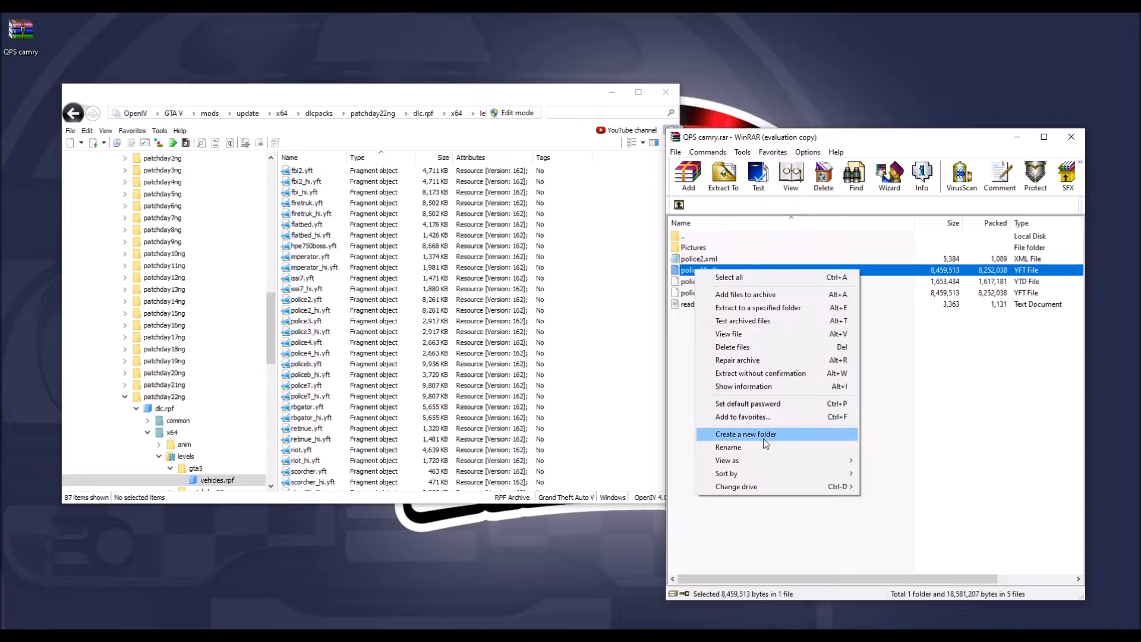
{"action": "left_click", "coordinate": [728, 449]}
{"action": "key", "text": "Home"}
{"action": "key", "text": "Right"}
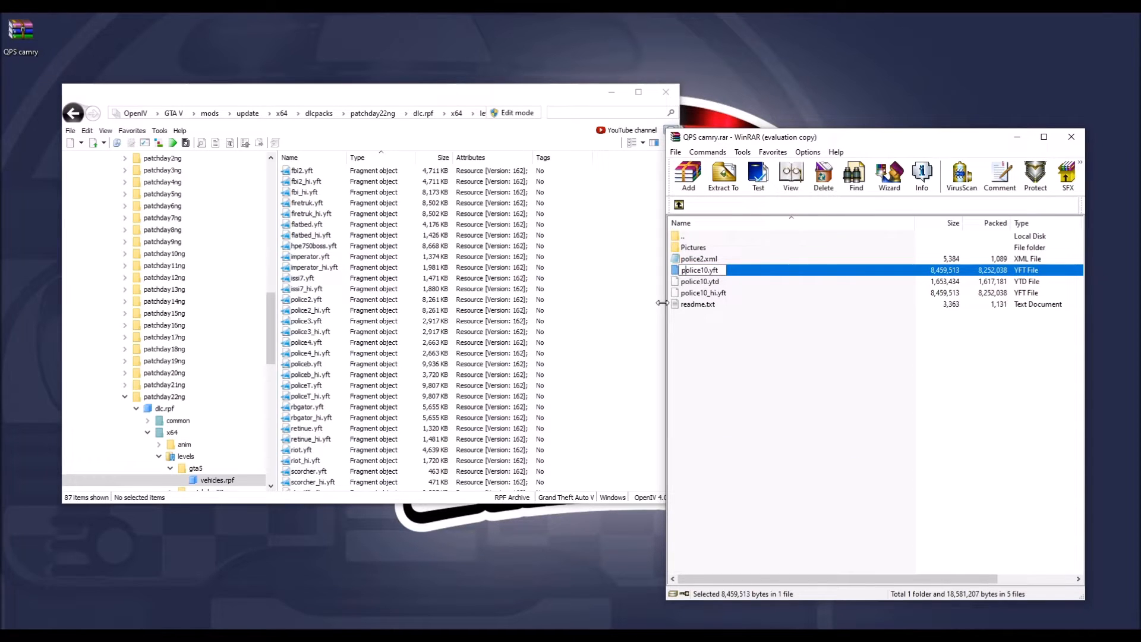
{"action": "key", "text": "Right"}
{"action": "key", "text": "Right"}
{"action": "key", "text": "Right"}
{"action": "key", "text": "Right"}
{"action": "key", "text": "BackSpace"}
{"action": "key", "text": "BackSpace"}
{"action": "key", "text": "BackSpace"}
{"action": "key", "text": "BackSpace"}
{"action": "key", "text": "BackSpace"}
{"action": "key", "text": "BackSpace"}
{"action": "key", "text": "BackSpace"}
{"action": "key", "text": "BackSpace"}
{"action": "type", "text": "police"}
{"action": "key", "text": "Return"}
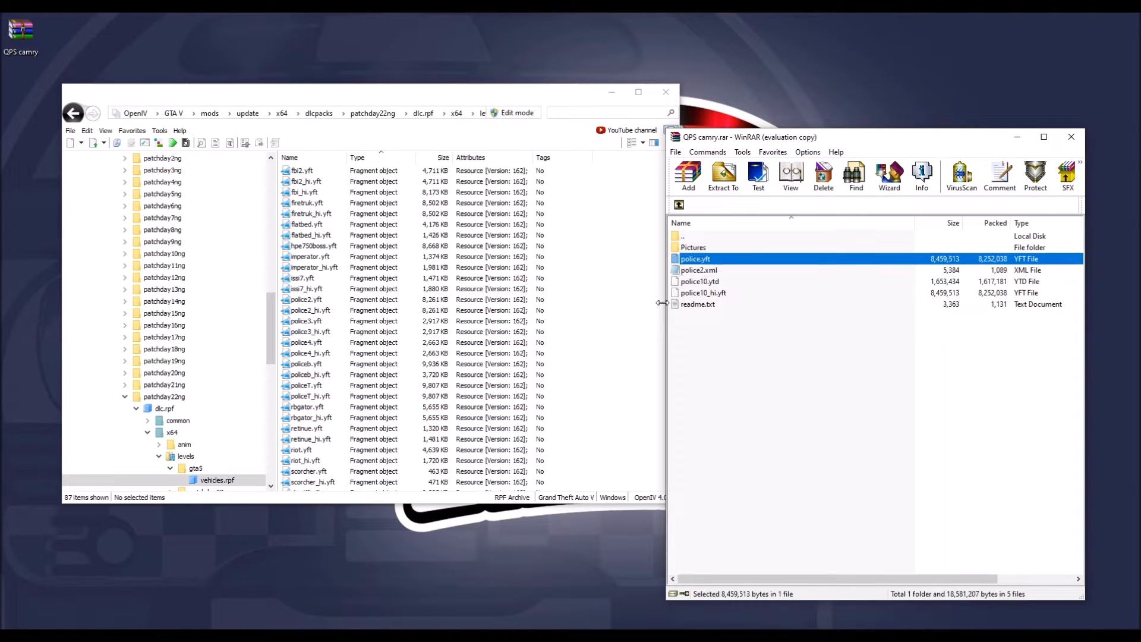
{"action": "right_click", "coordinate": [688, 261]}
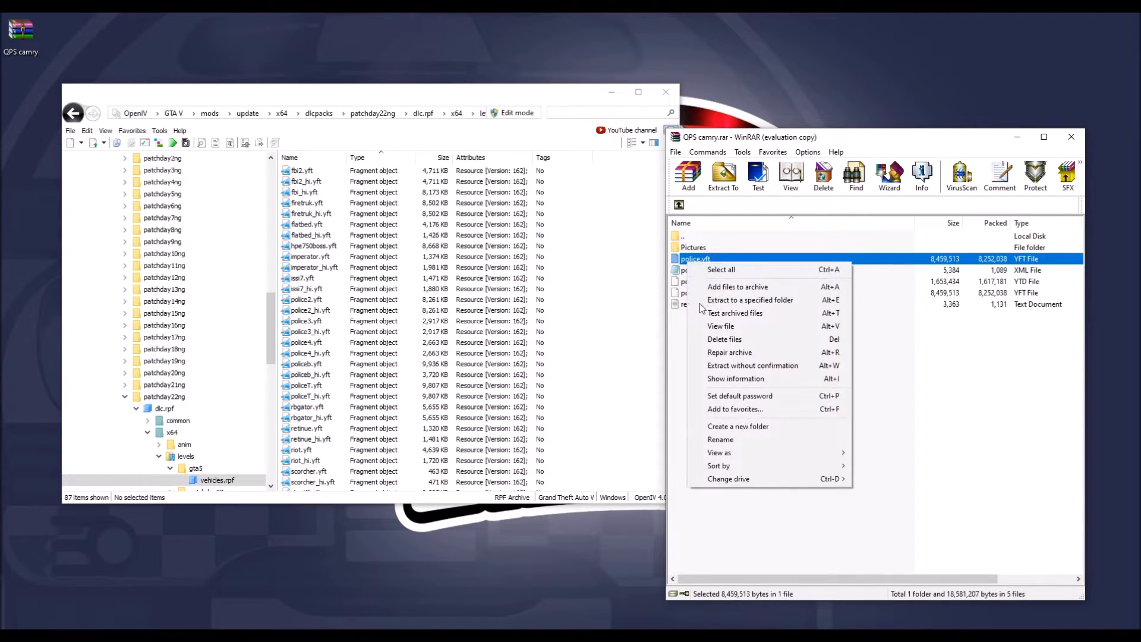
{"action": "left_click", "coordinate": [725, 443]}
{"action": "key", "text": "Right"}
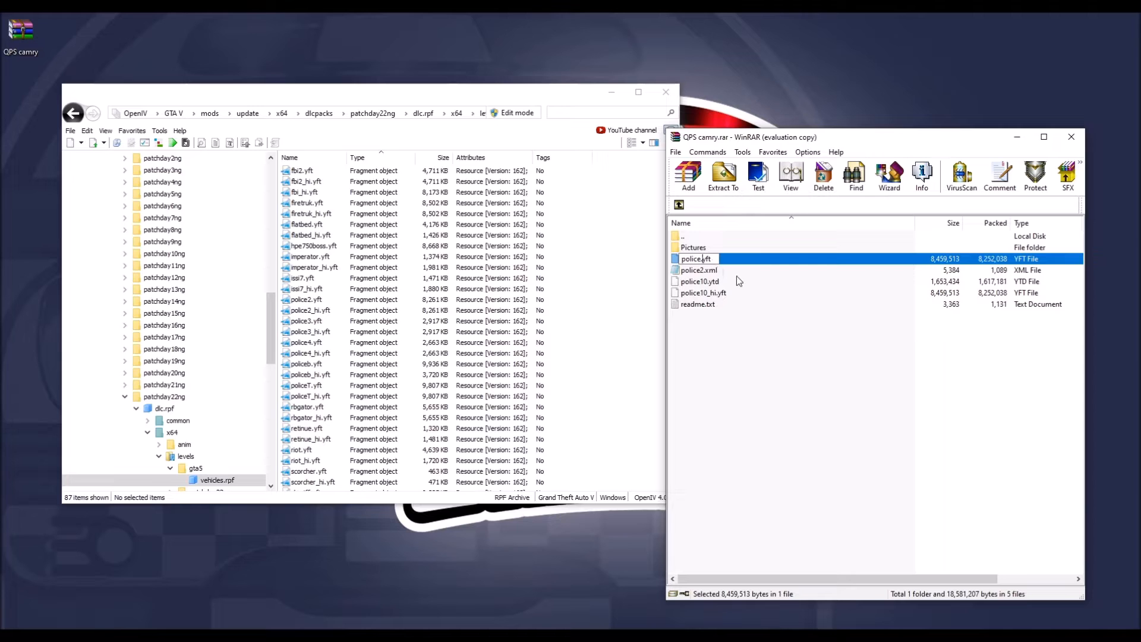
{"action": "type", "text": "2"}
{"action": "key", "text": "Return"}
Rename the police10.ytd texture file in the archive to police2.ytd
{"action": "left_click", "coordinate": [720, 281]}
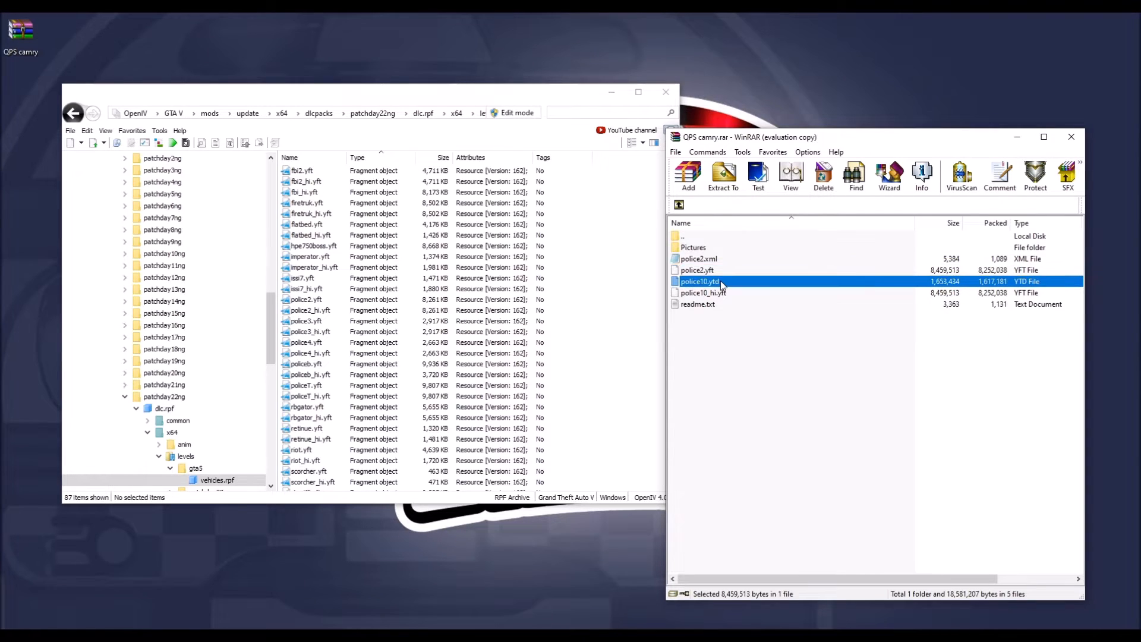
{"action": "right_click", "coordinate": [721, 280]}
{"action": "left_click", "coordinate": [754, 458]}
{"action": "key", "text": "Right"}
{"action": "key", "text": "BackSpace"}
{"action": "key", "text": "BackSpace"}
{"action": "type", "text": "2"}
{"action": "key", "text": "Return"}
Rename the police10_hi.yft model file in the archive to police2_hi.yft
{"action": "right_click", "coordinate": [690, 293]}
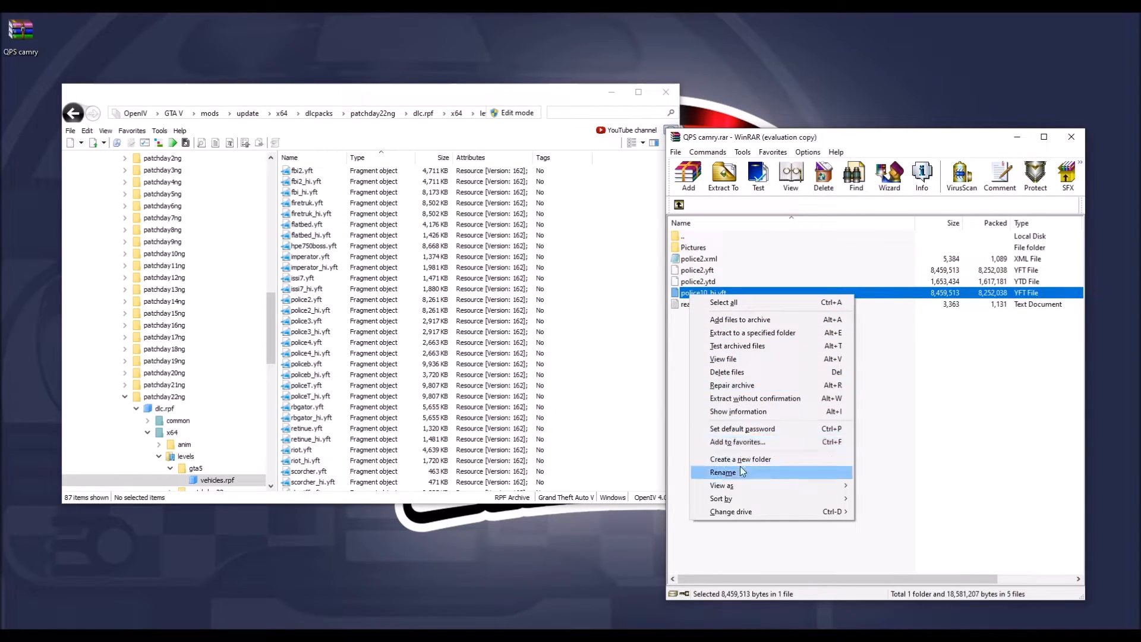
{"action": "left_click", "coordinate": [740, 471]}
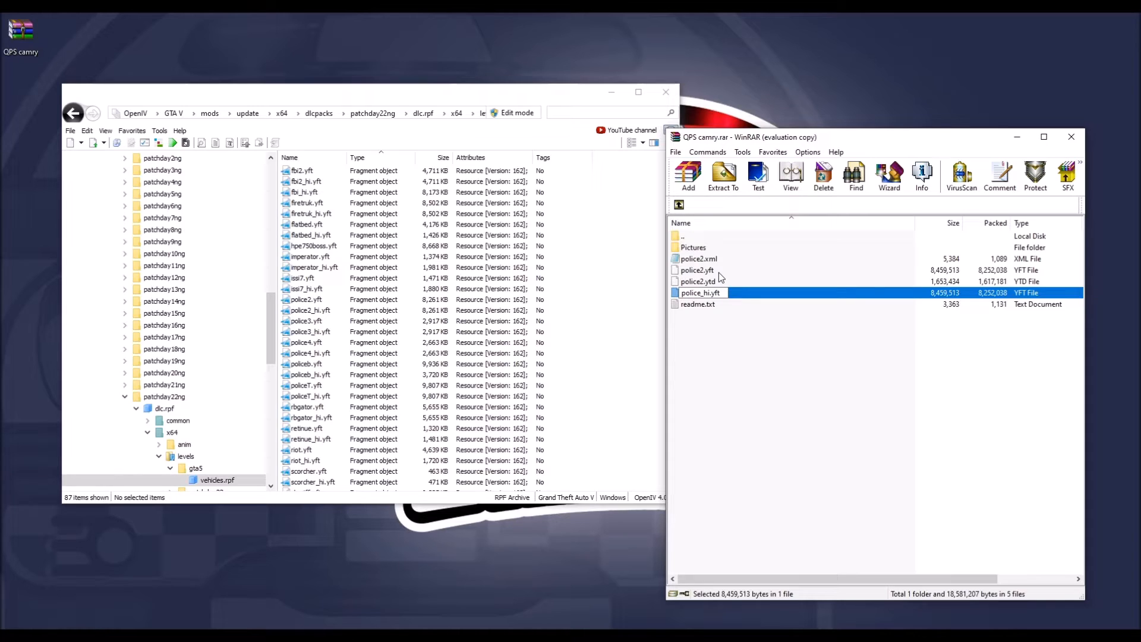
{"action": "type", "text": "2"}
{"action": "key", "text": "Return"}
Enable OpenIV's edit mode and add police2.yft, police2.ytd and police2_hi.yft from the QPS camry archive to vehicles.rpf
{"action": "left_click", "coordinate": [691, 283]}
{"action": "left_click", "coordinate": [690, 261]}
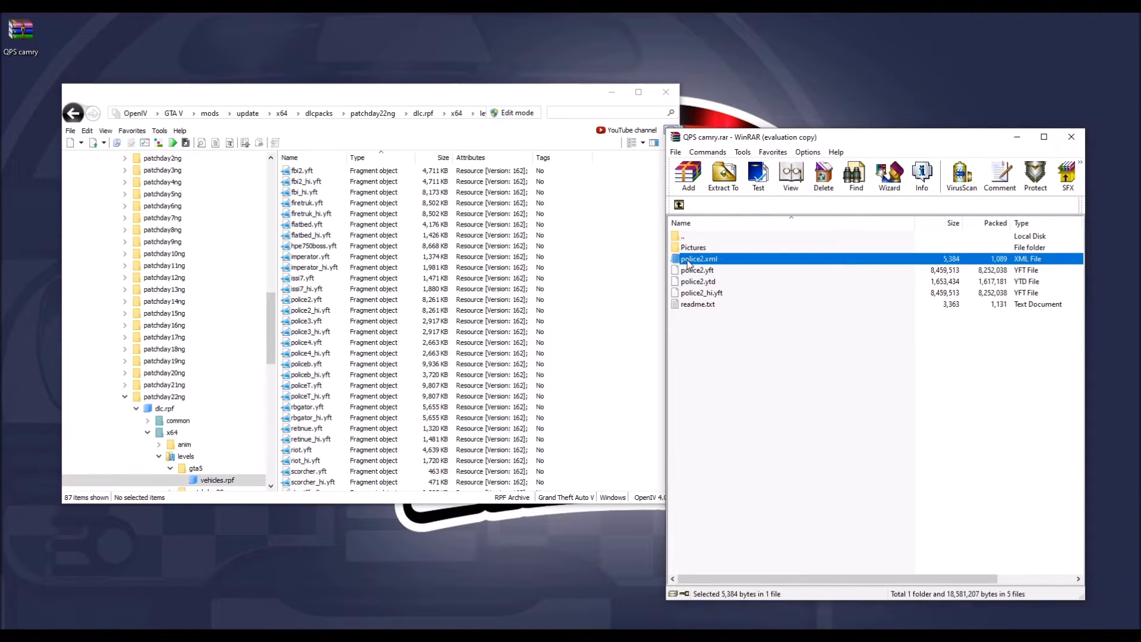
{"action": "left_click", "coordinate": [696, 293]}
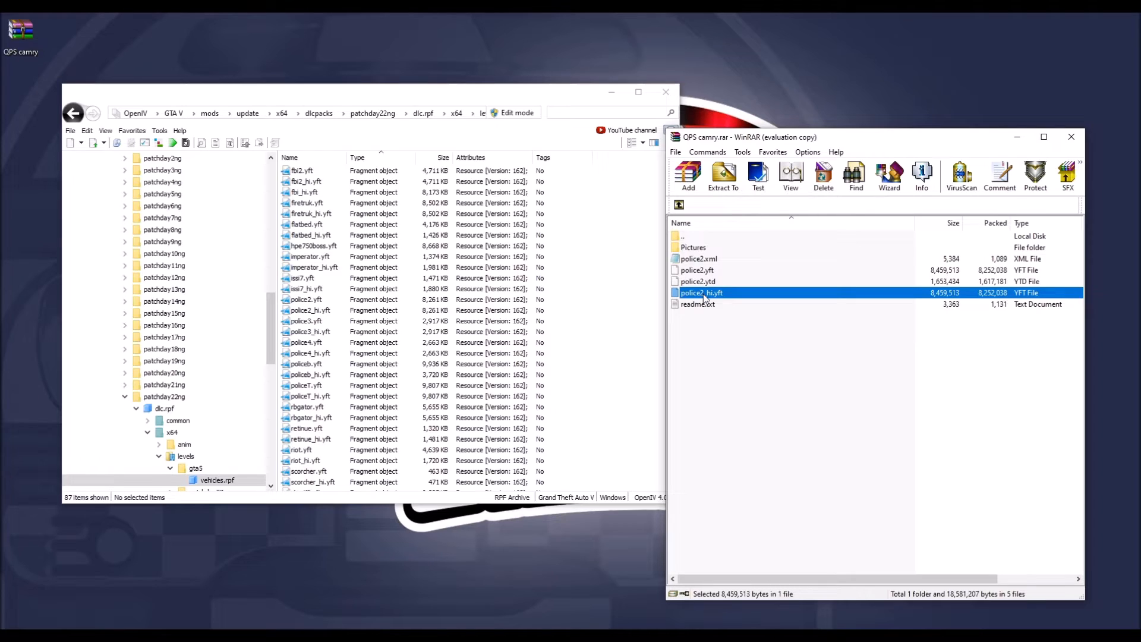
{"action": "left_click", "coordinate": [696, 283], "text": "shift"}
{"action": "left_click", "coordinate": [692, 272], "text": "shift"}
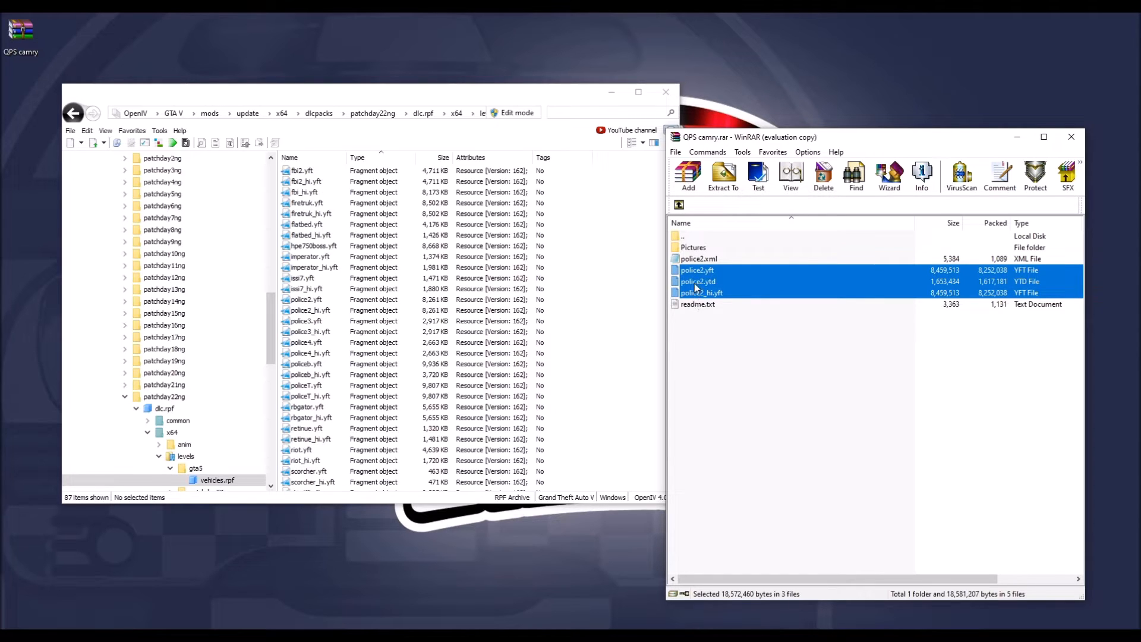
{"action": "left_click", "coordinate": [509, 116]}
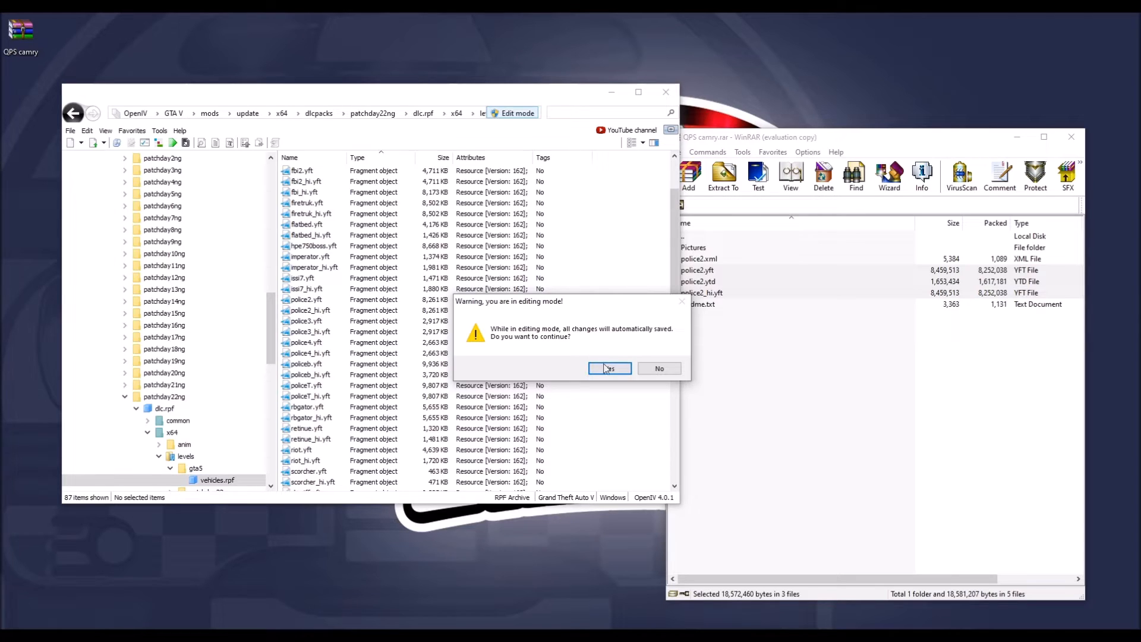
{"action": "left_click", "coordinate": [609, 370]}
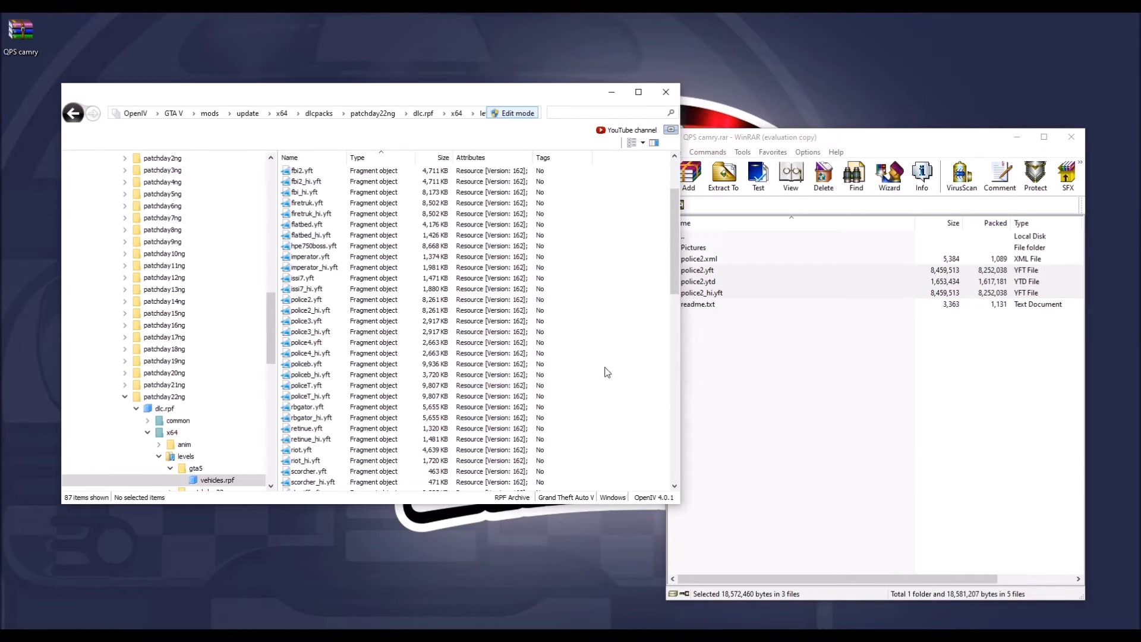
{"action": "left_click", "coordinate": [760, 339]}
{"action": "left_click_drag", "start_coordinate": [701, 294], "coordinate": [525, 321]}
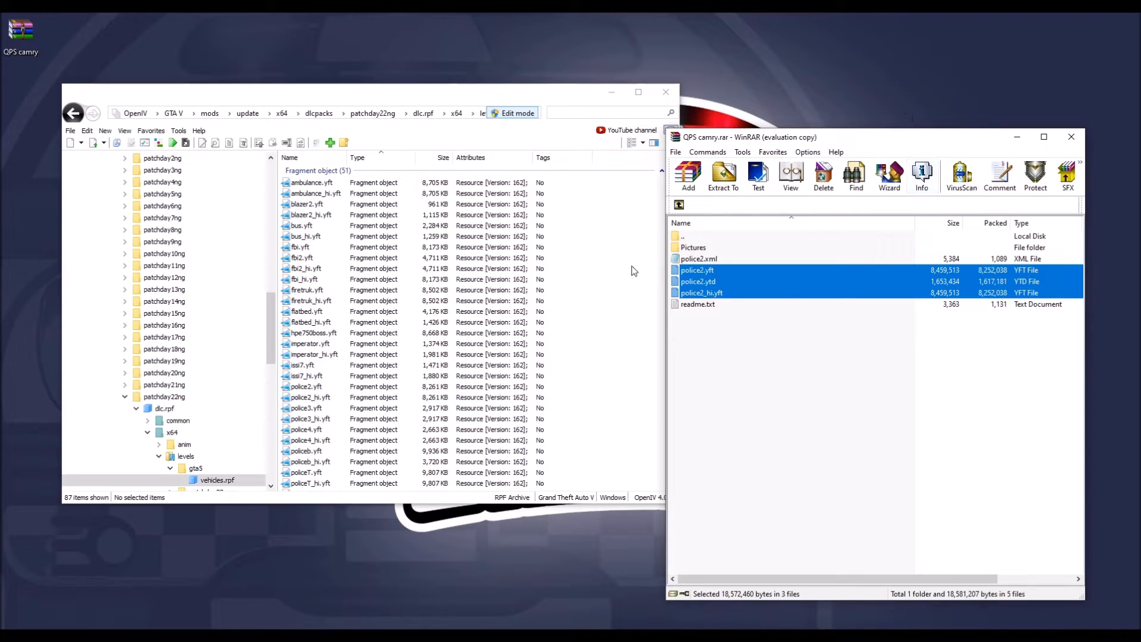
Open police2.yft from vehicles.rpf in the Model Viewer and examine the car from several sides
{"action": "left_click", "coordinate": [588, 366]}
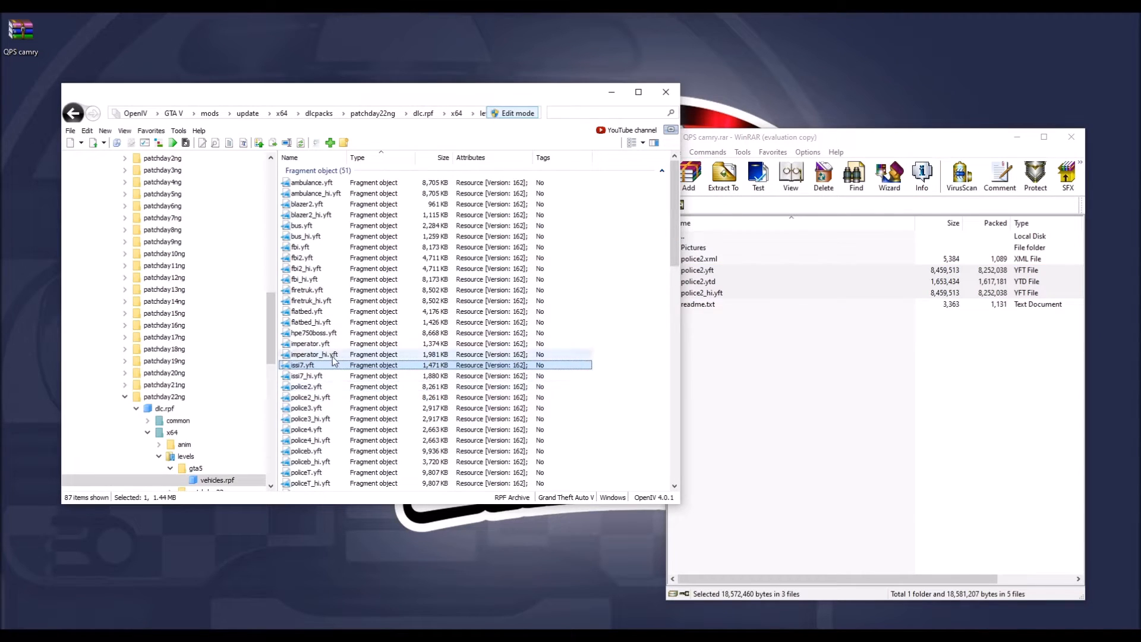
{"action": "left_click", "coordinate": [299, 387]}
{"action": "double_click", "coordinate": [299, 387]}
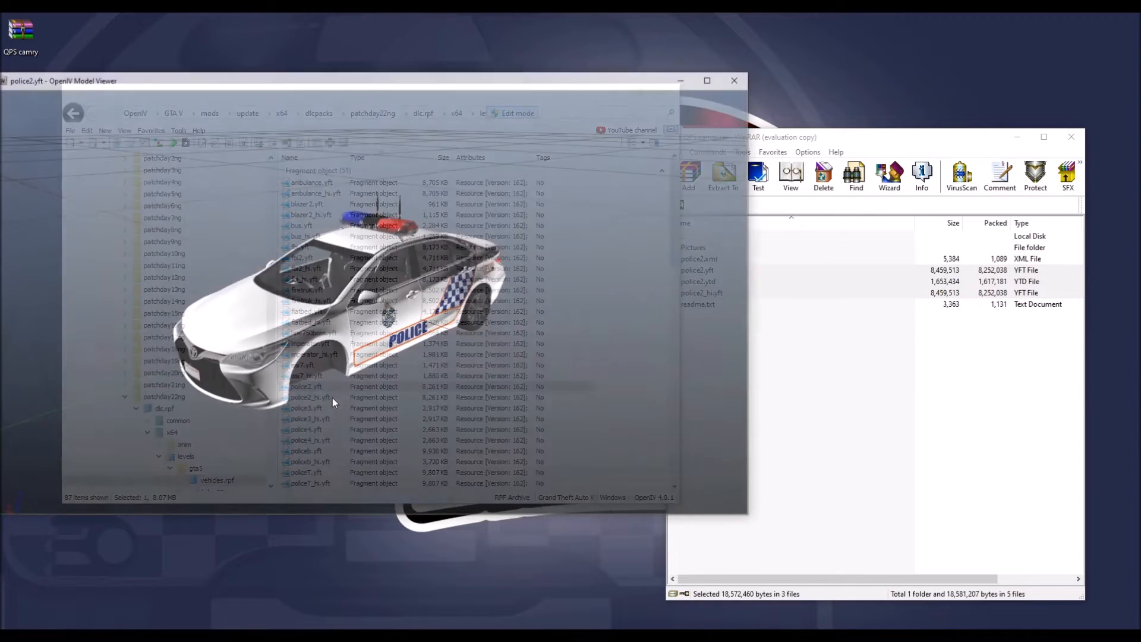
{"action": "left_click_drag", "start_coordinate": [333, 397], "coordinate": [339, 318]}
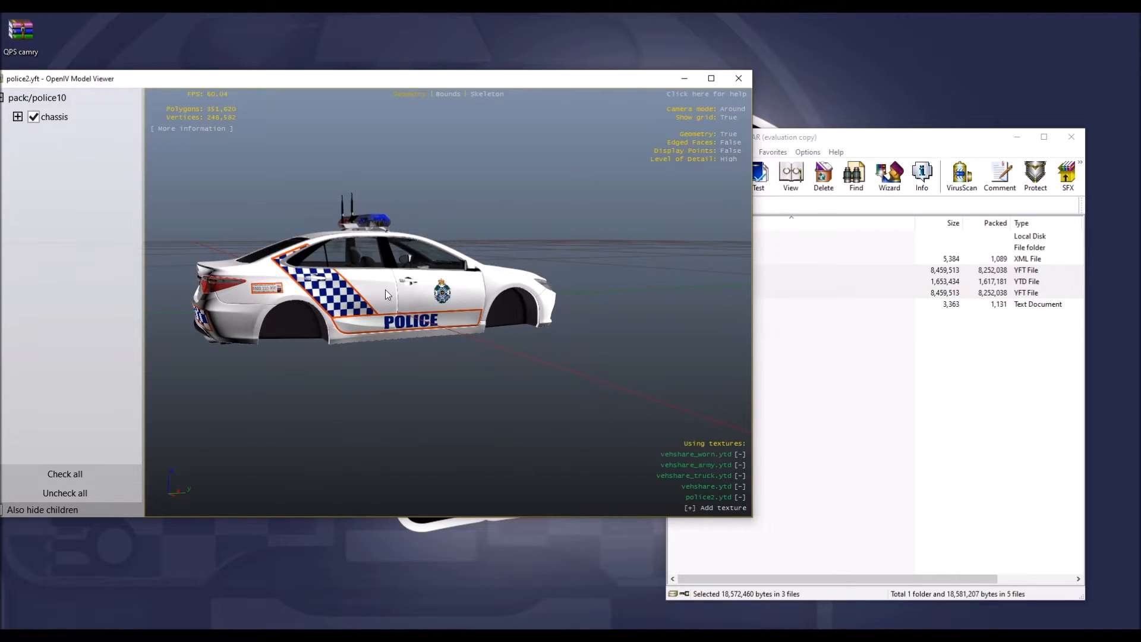
View 3.png, 2.png and 5.png from the Pictures folder of the QPS camry archive
{"action": "left_click", "coordinate": [813, 389]}
{"action": "double_click", "coordinate": [693, 247]}
{"action": "double_click", "coordinate": [693, 270]}
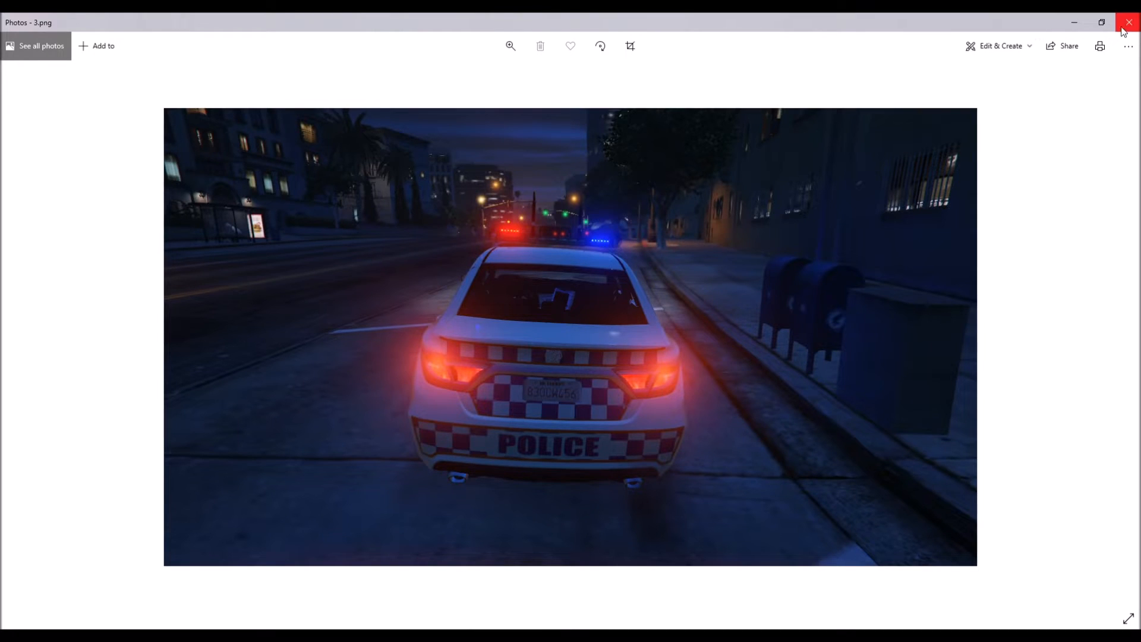
{"action": "left_click", "coordinate": [1124, 19]}
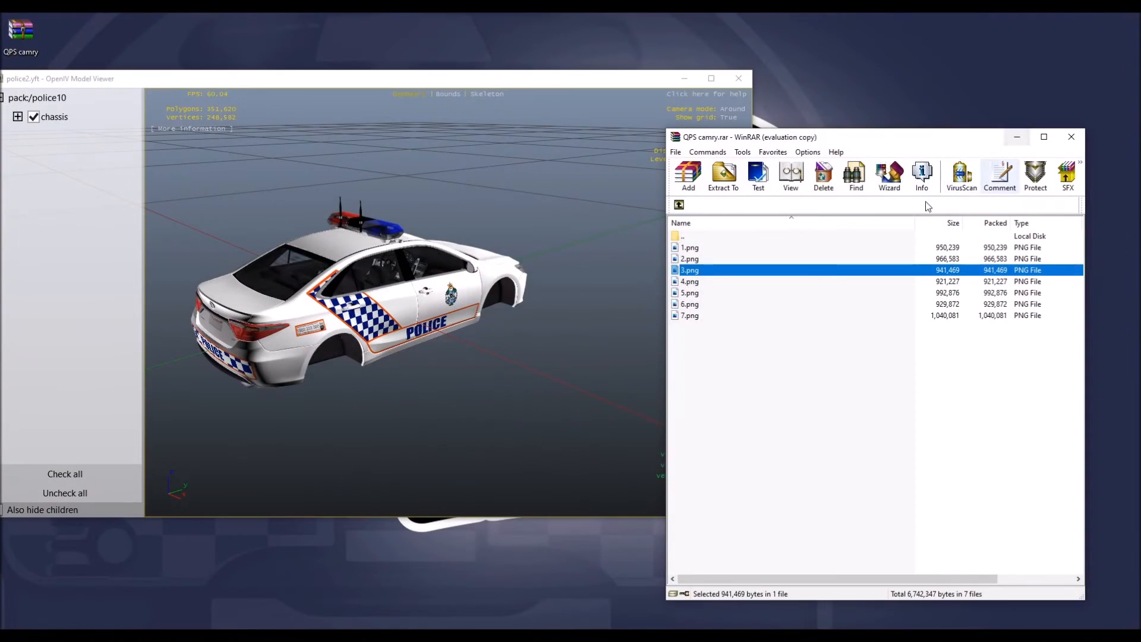
{"action": "double_click", "coordinate": [712, 257]}
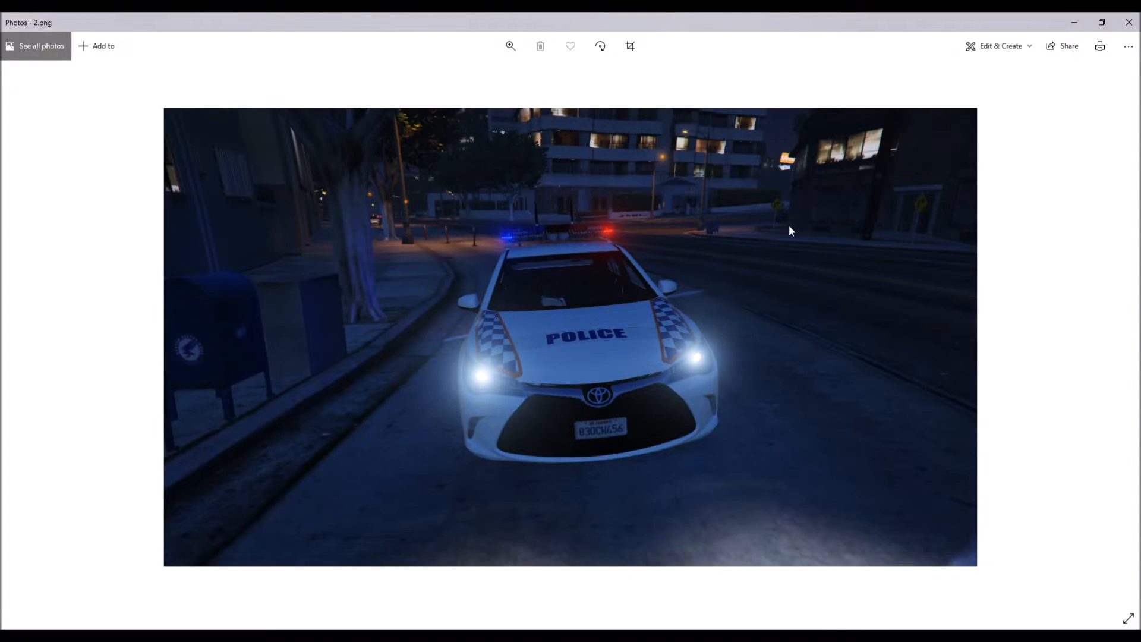
{"action": "double_click", "coordinate": [706, 293]}
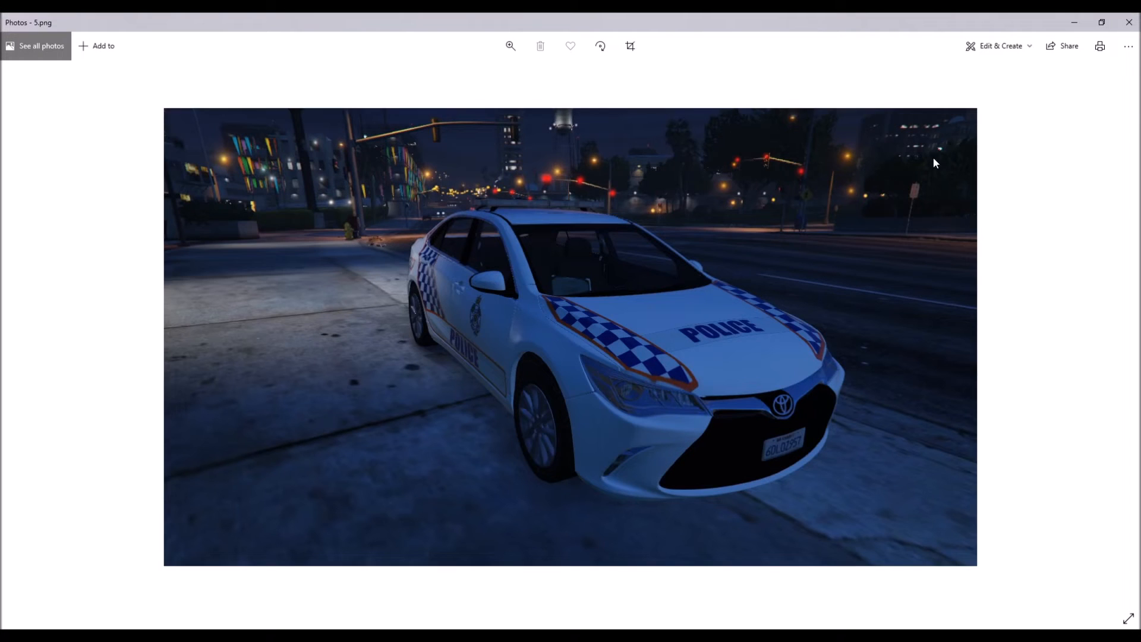
{"action": "left_click", "coordinate": [1129, 22]}
Examine the police2.yft car model up close from the front and close the Model Viewer
{"action": "mouse_move", "coordinate": [273, 293]}
{"action": "left_mouse_down"}
{"action": "mouse_move", "coordinate": [528, 318]}
{"action": "mouse_move", "coordinate": [463, 321]}
{"action": "mouse_move", "coordinate": [370, 295]}
{"action": "mouse_move", "coordinate": [209, 320]}
{"action": "mouse_move", "coordinate": [276, 287]}
{"action": "mouse_move", "coordinate": [330, 279]}
{"action": "mouse_move", "coordinate": [279, 277]}
{"action": "mouse_move", "coordinate": [177, 197]}
{"action": "mouse_move", "coordinate": [175, 252]}
{"action": "mouse_move", "coordinate": [459, 273]}
{"action": "mouse_move", "coordinate": [388, 243]}
{"action": "mouse_move", "coordinate": [271, 281]}
{"action": "left_mouse_up"}
{"action": "scroll", "coordinate": [276, 286], "scroll_direction": "up", "scroll_amount": 5}
{"action": "scroll", "coordinate": [388, 247], "scroll_direction": "down", "scroll_amount": 5}
{"action": "left_click", "coordinate": [738, 78]}
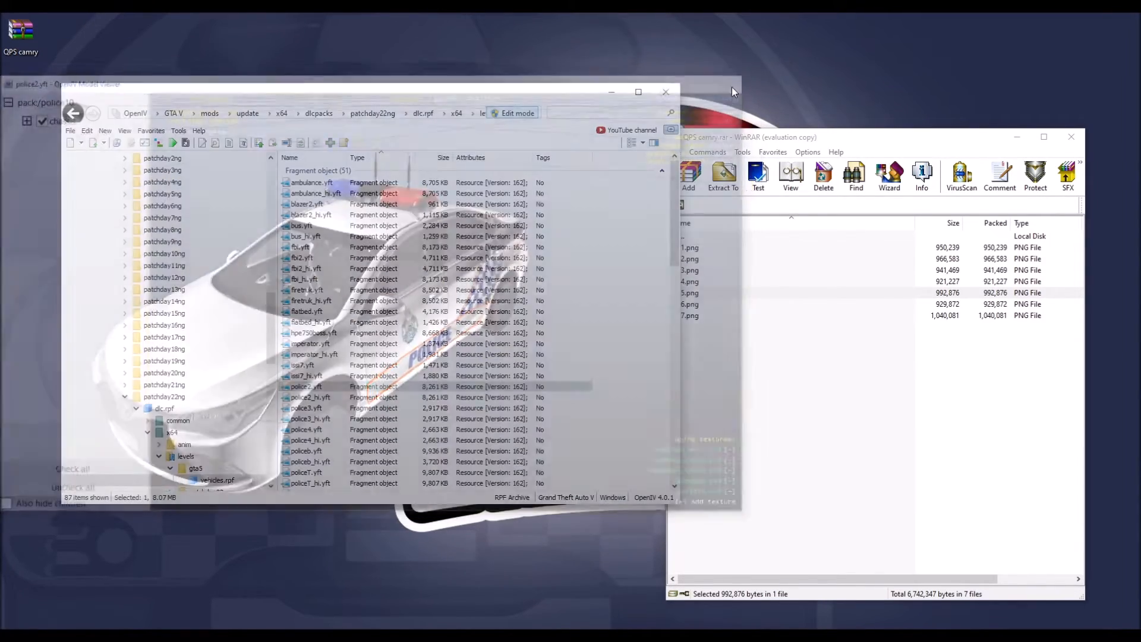
Open police2_hi.yft in the Model Viewer, examine the high-detail model and close it
{"action": "key", "text": "F2"}
{"action": "left_click", "coordinate": [314, 398]}
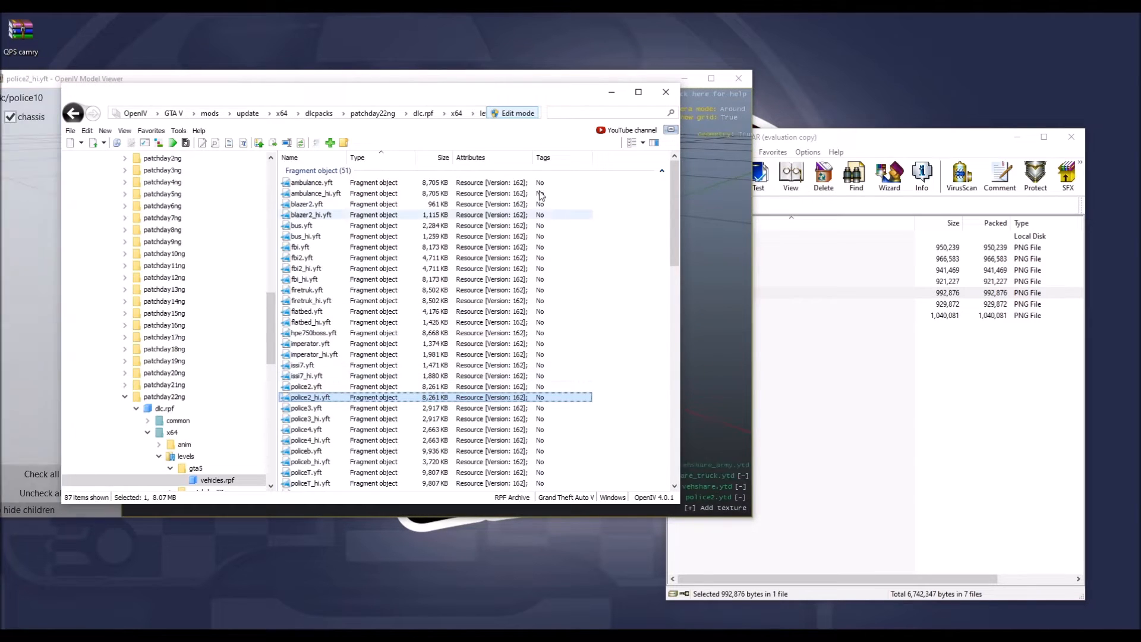
{"action": "left_click", "coordinate": [705, 202]}
{"action": "mouse_move", "coordinate": [480, 303]}
{"action": "left_mouse_down"}
{"action": "mouse_move", "coordinate": [192, 249]}
{"action": "mouse_move", "coordinate": [457, 336]}
{"action": "mouse_move", "coordinate": [482, 290]}
{"action": "left_mouse_up"}
{"action": "left_click", "coordinate": [737, 79]}
Open police2.ytd from the texture dictionaries in a maximized Texture editor and show its textures as a thumbnail grid
{"action": "scroll", "coordinate": [375, 410], "scroll_direction": "down", "scroll_amount": 8}
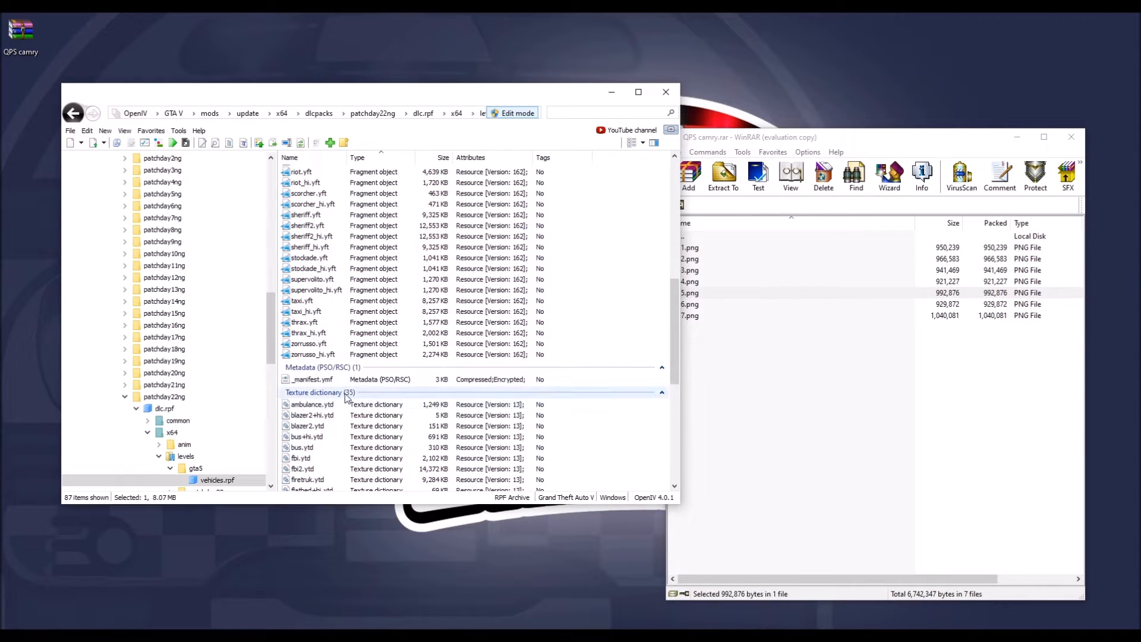
{"action": "scroll", "coordinate": [369, 409], "scroll_direction": "down", "scroll_amount": 3}
{"action": "scroll", "coordinate": [300, 391], "scroll_direction": "down", "scroll_amount": 2}
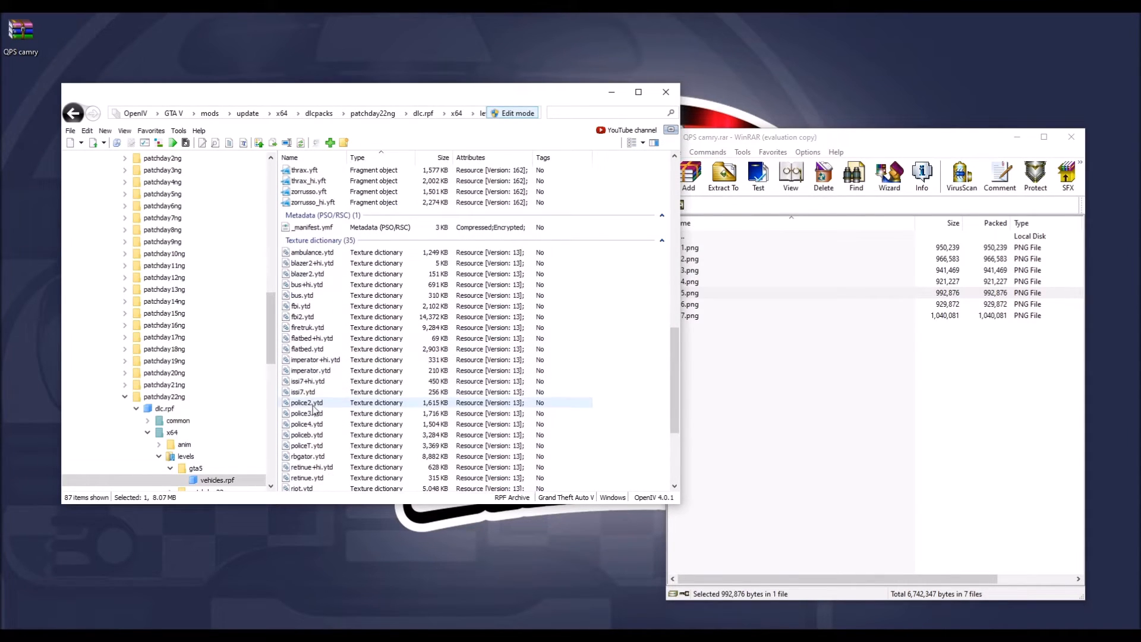
{"action": "double_click", "coordinate": [342, 403]}
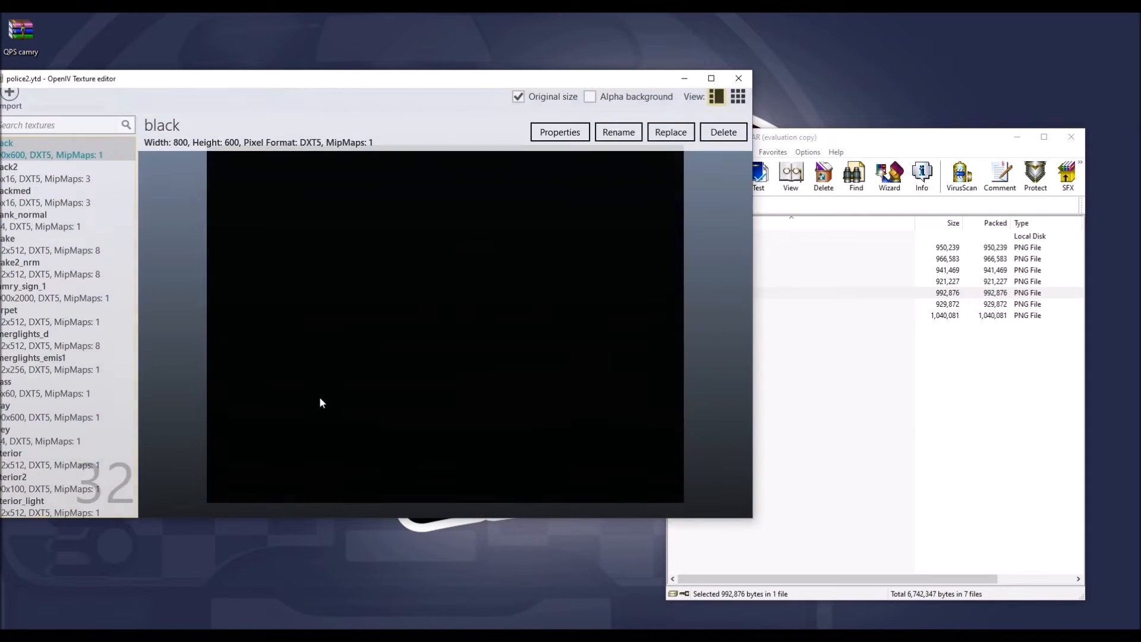
{"action": "left_click_drag", "start_coordinate": [485, 86], "coordinate": [636, 70]}
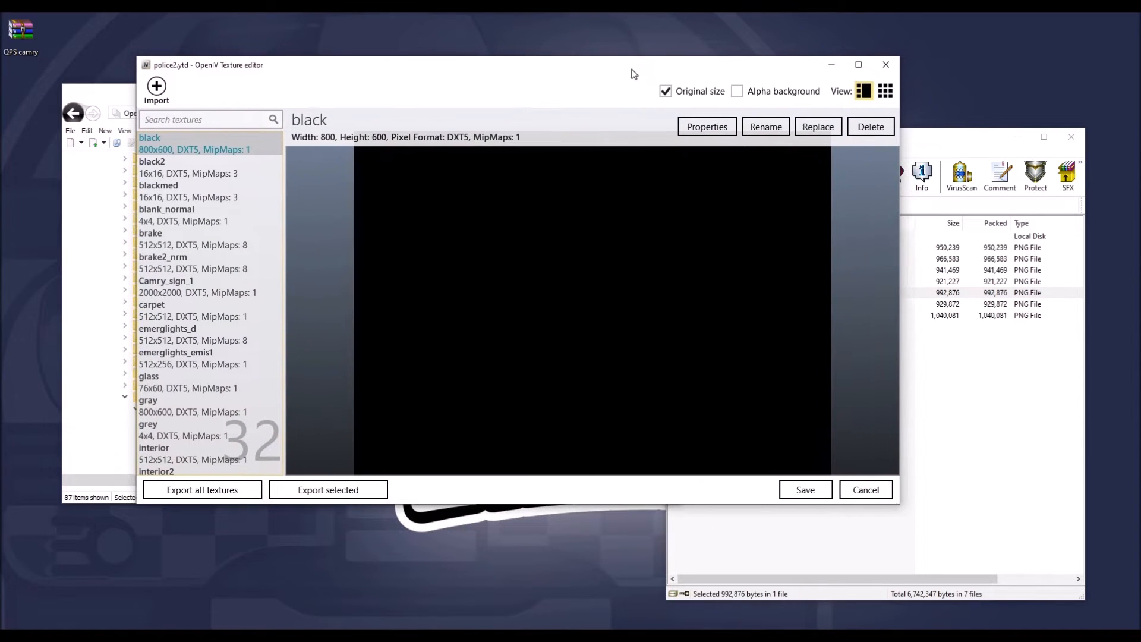
{"action": "left_click", "coordinate": [856, 62]}
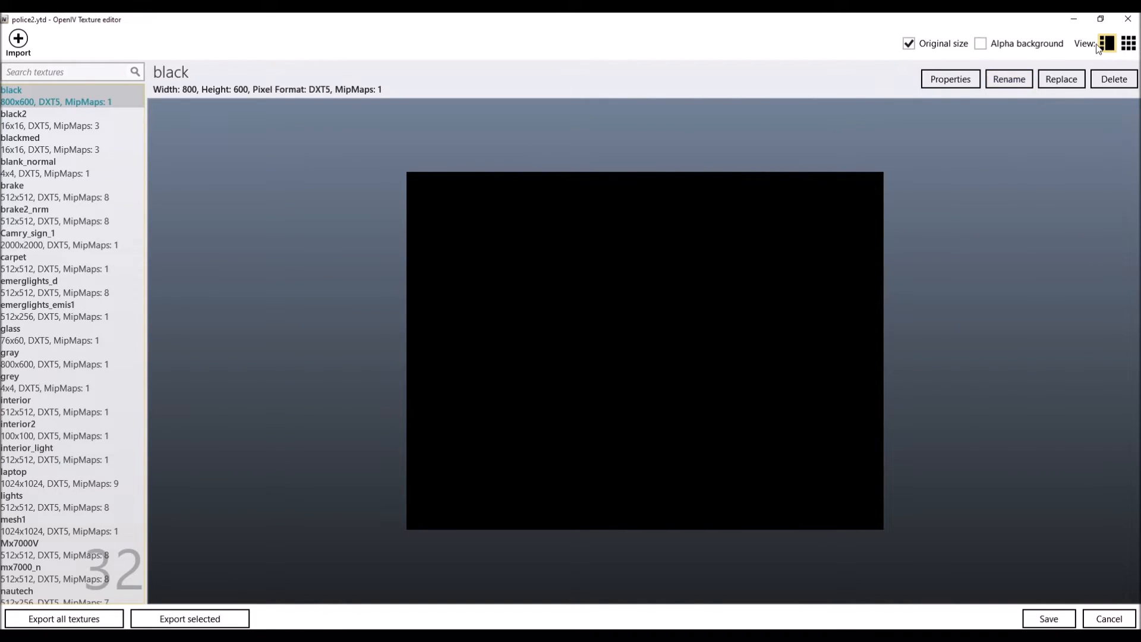
{"action": "left_click", "coordinate": [1128, 44]}
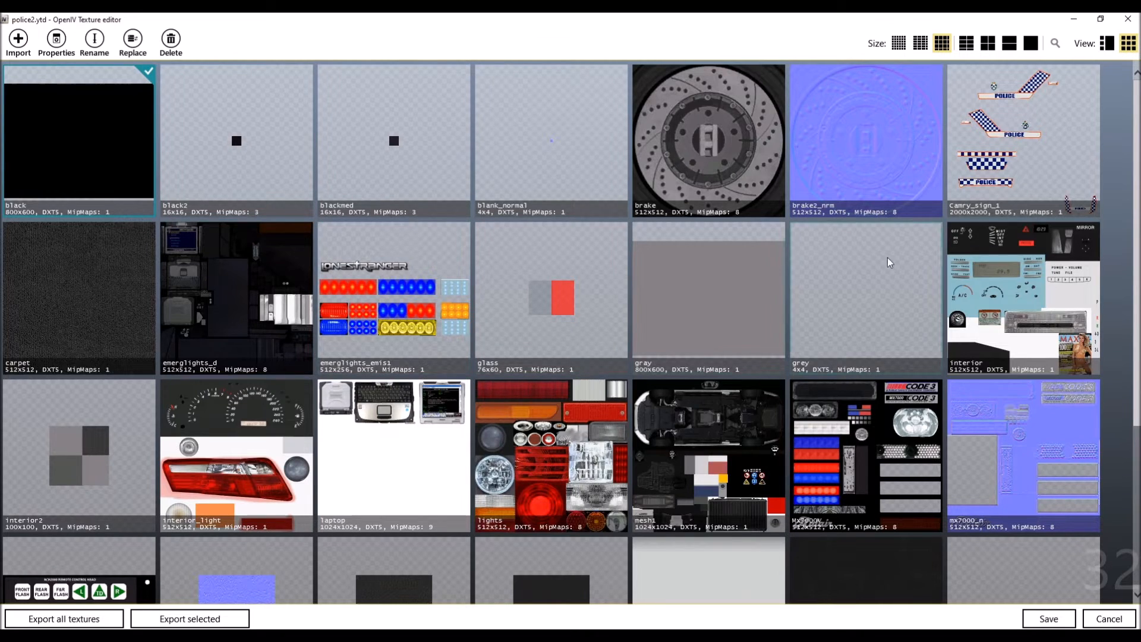
Examine the Camry_sign_1, emerglights_emis1, mesh1 and lights textures in police2.ytd and close the Texture editor
{"action": "left_click", "coordinate": [1044, 148]}
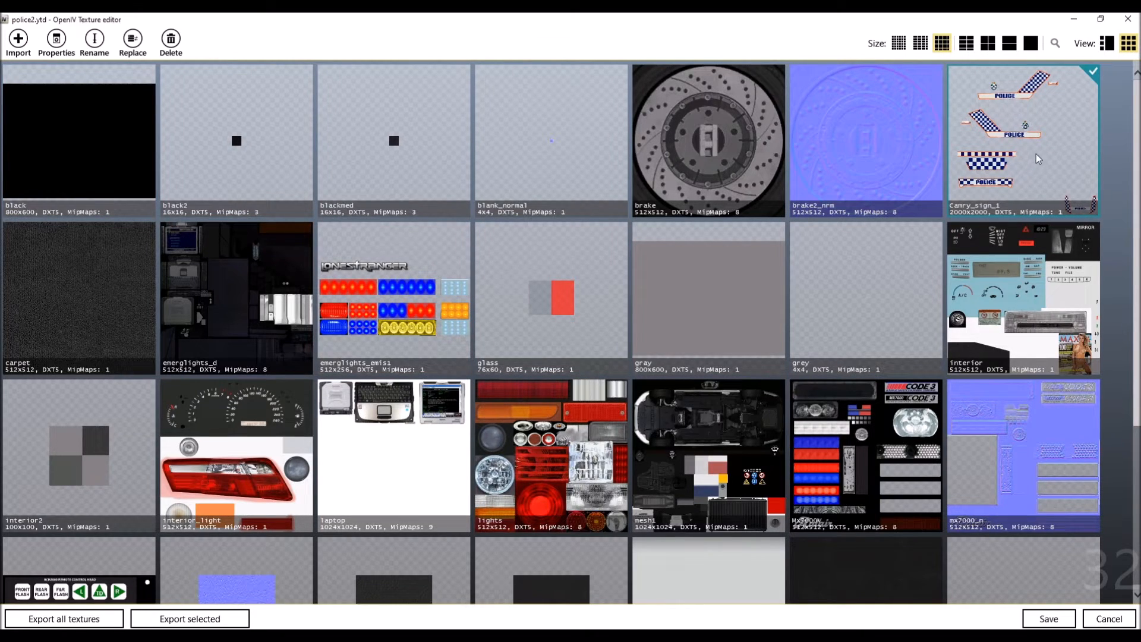
{"action": "left_click", "coordinate": [397, 337]}
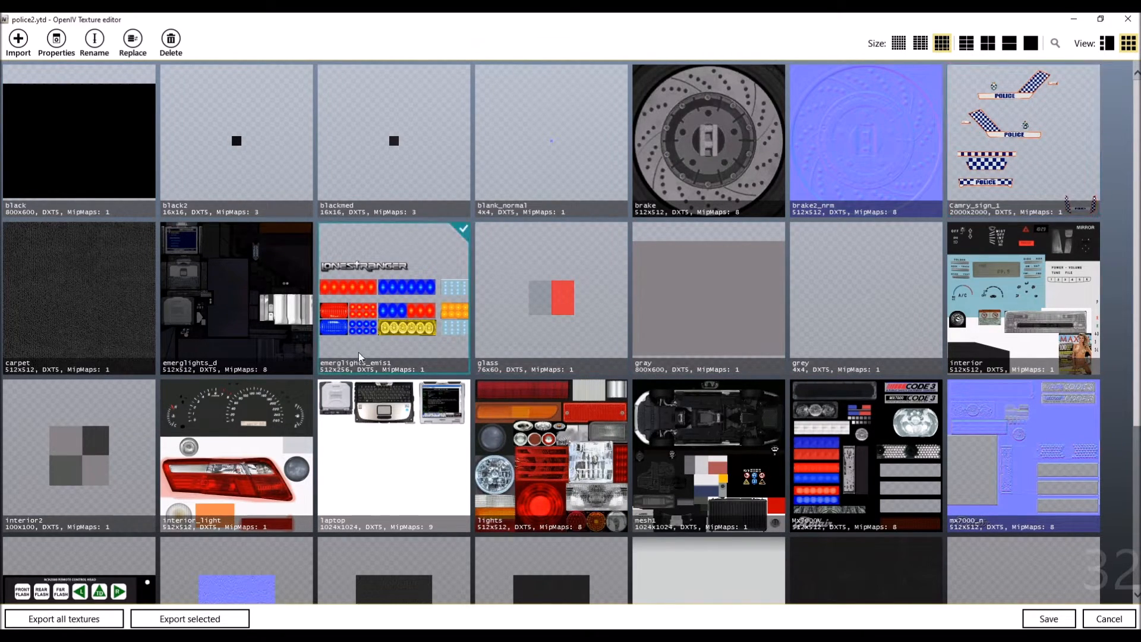
{"action": "scroll", "coordinate": [457, 305], "scroll_direction": "down", "scroll_amount": 3}
{"action": "left_click", "coordinate": [762, 253]}
{"action": "left_click", "coordinate": [580, 254]}
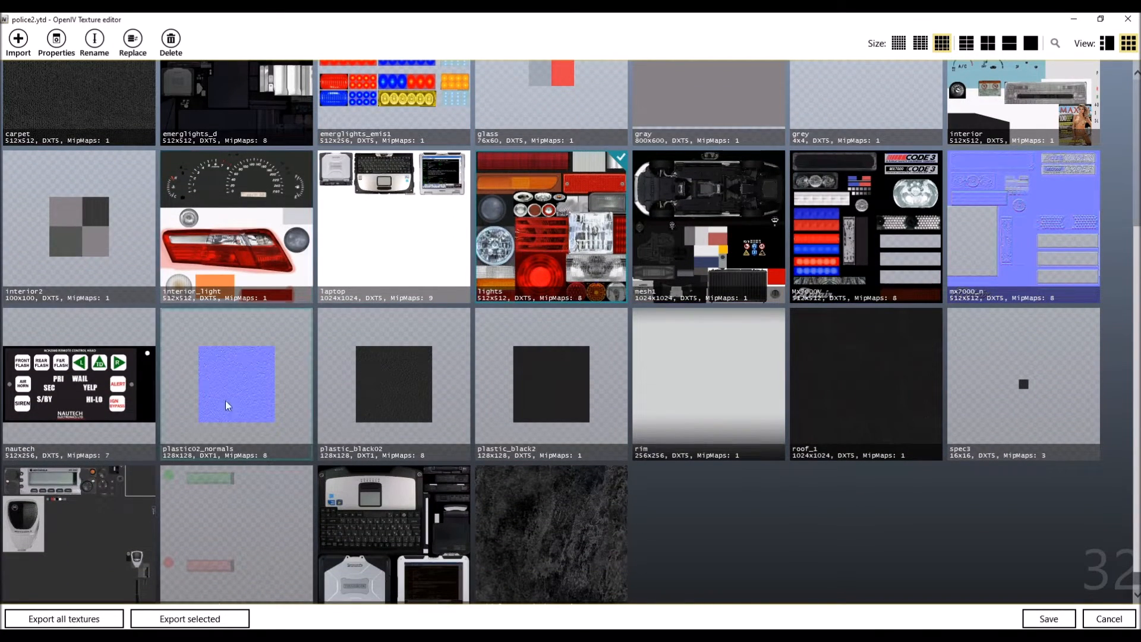
{"action": "scroll", "coordinate": [316, 417], "scroll_direction": "up", "scroll_amount": 3}
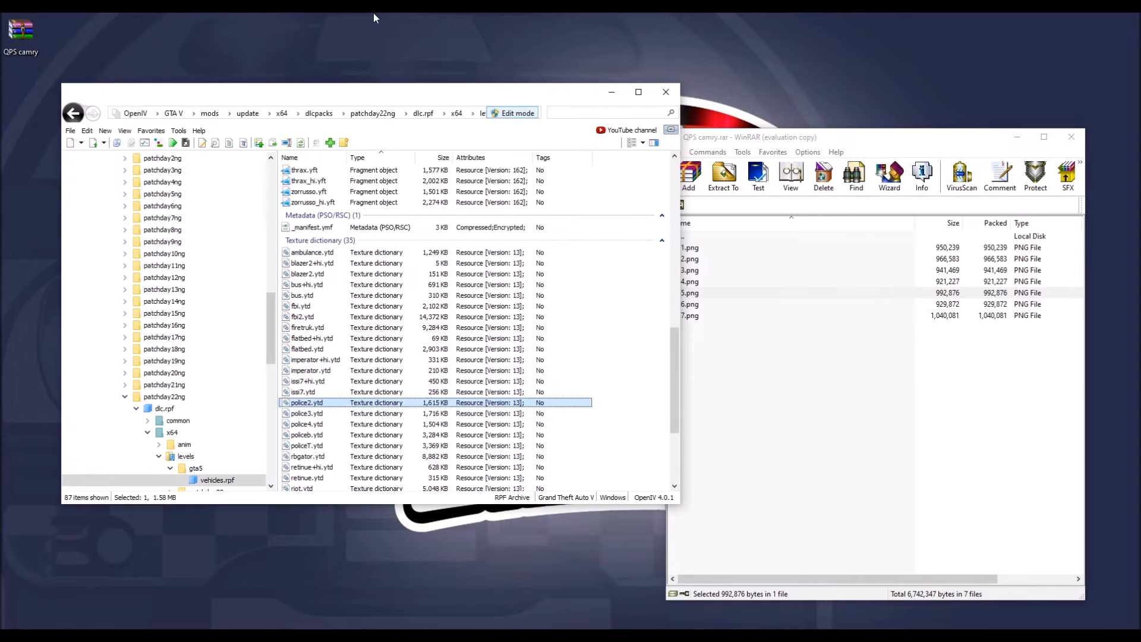
Move the OpenIV window aside, go back to the root of the QPS camry archive and select police2.xml
{"action": "left_click_drag", "start_coordinate": [364, 96], "coordinate": [415, 97]}
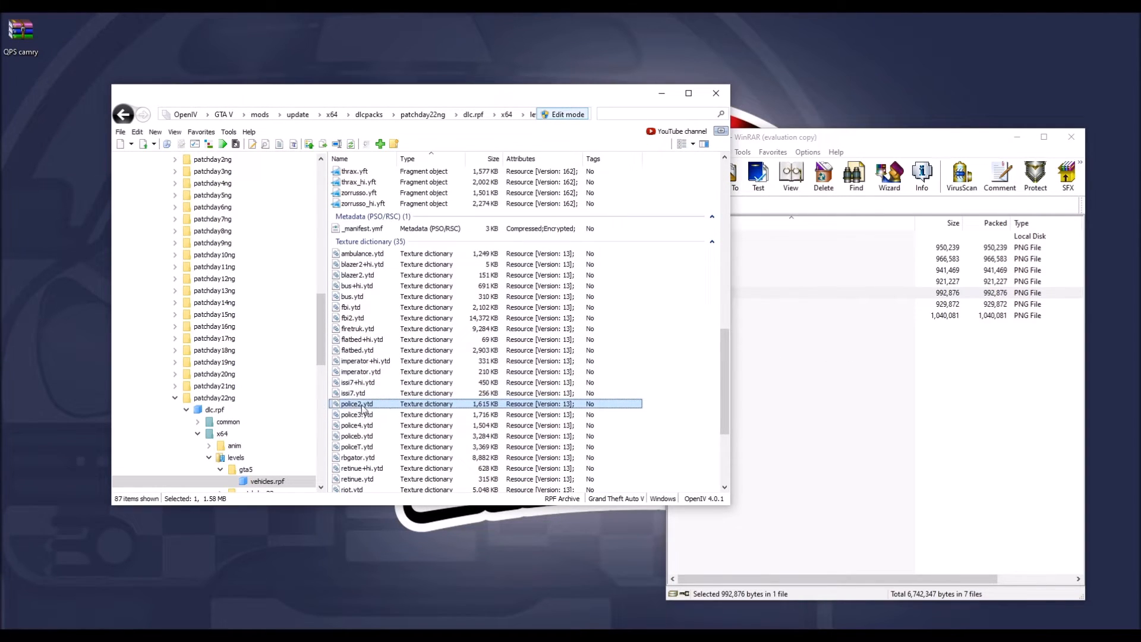
{"action": "left_click", "coordinate": [843, 401]}
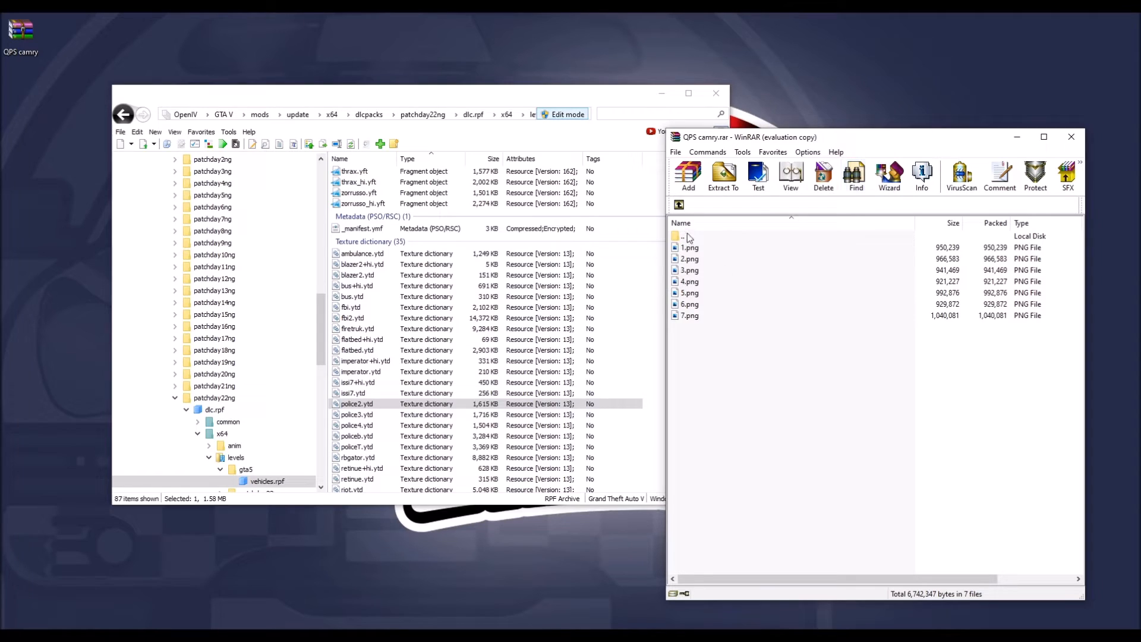
{"action": "left_click", "coordinate": [679, 204]}
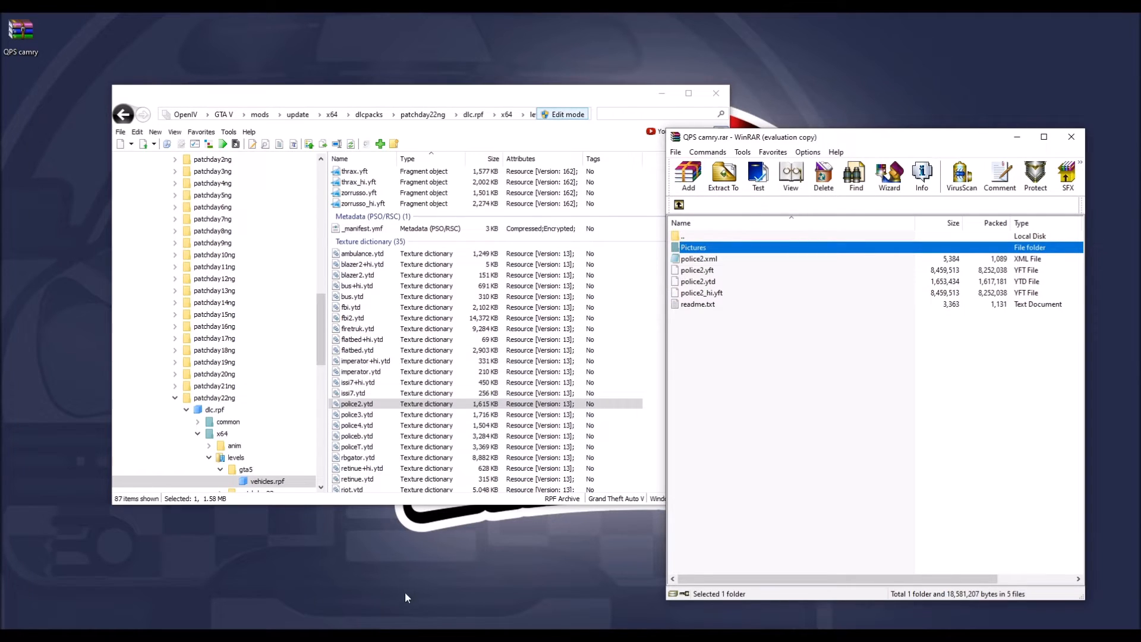
{"action": "left_click", "coordinate": [696, 260]}
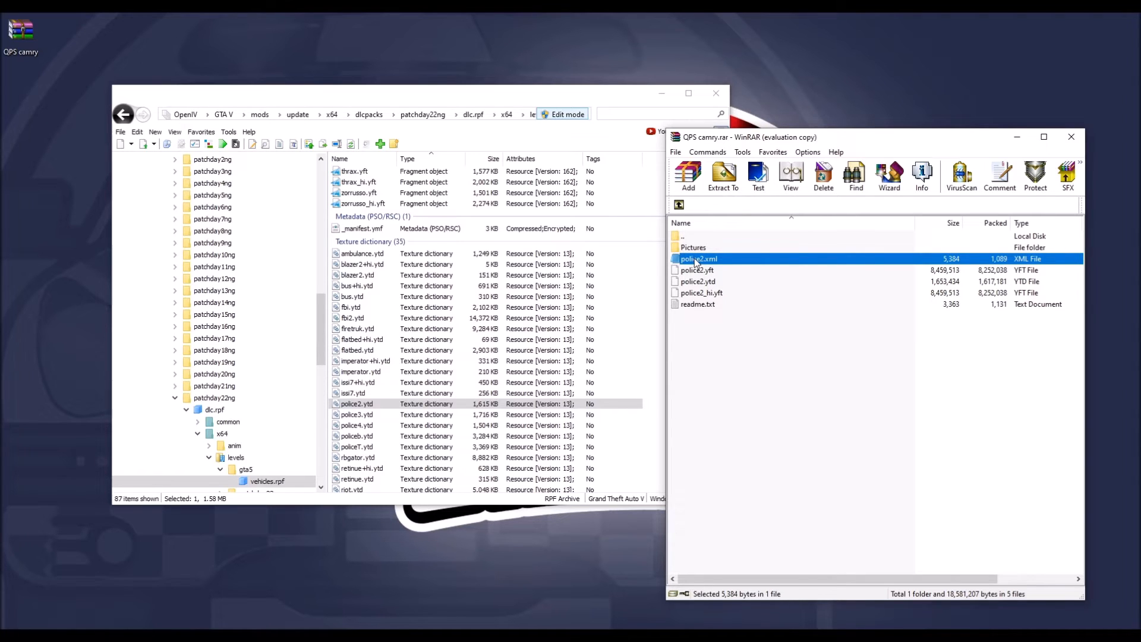
Switch to File Explorer and open the ELS\pack_default folder inside the Grand Theft Auto V directory
{"action": "left_click", "coordinate": [315, 633]}
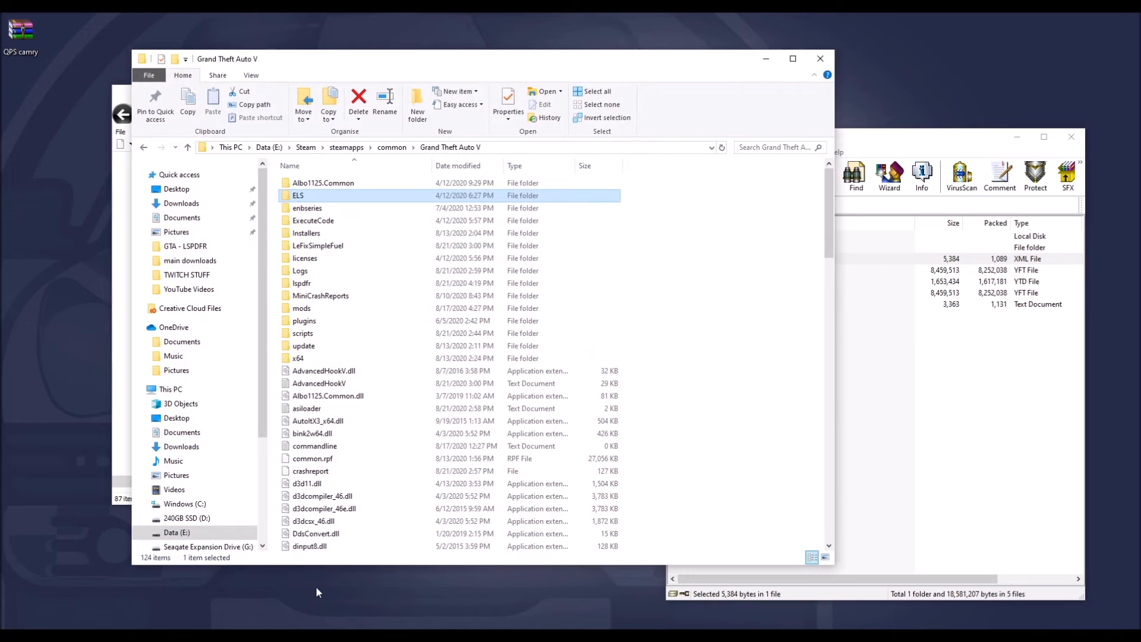
{"action": "left_click", "coordinate": [437, 149]}
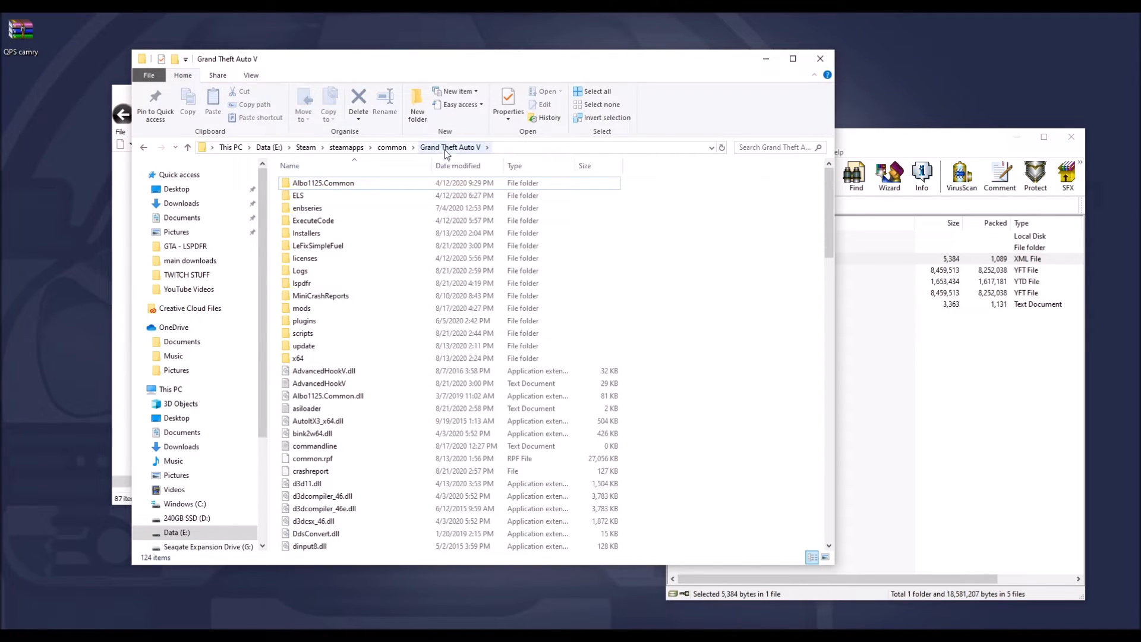
{"action": "double_click", "coordinate": [297, 196]}
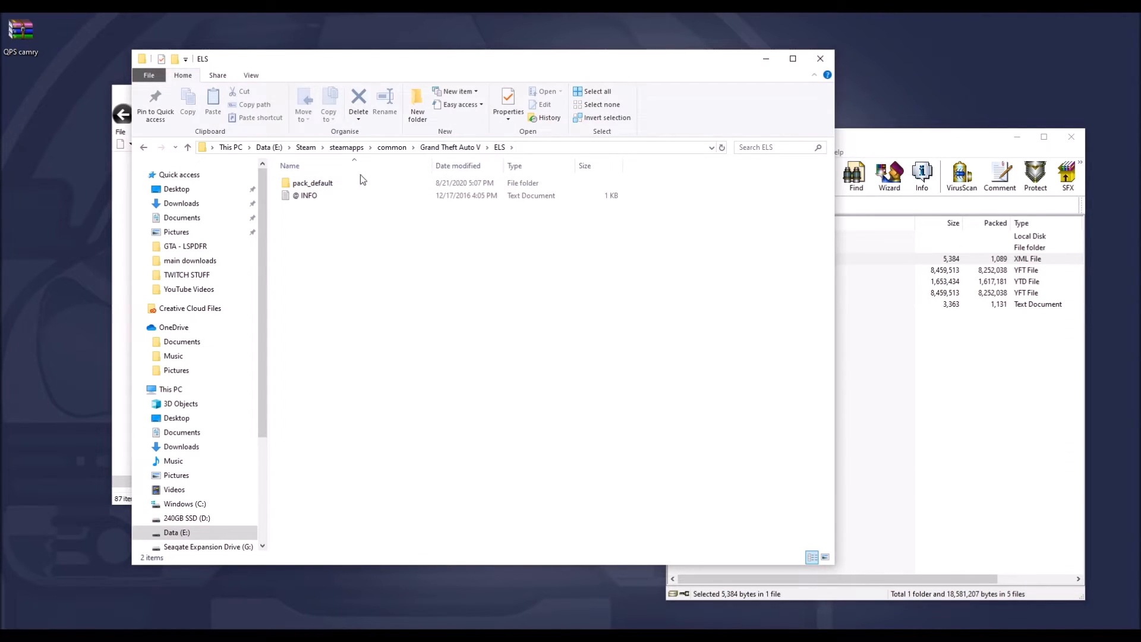
{"action": "double_click", "coordinate": [307, 186]}
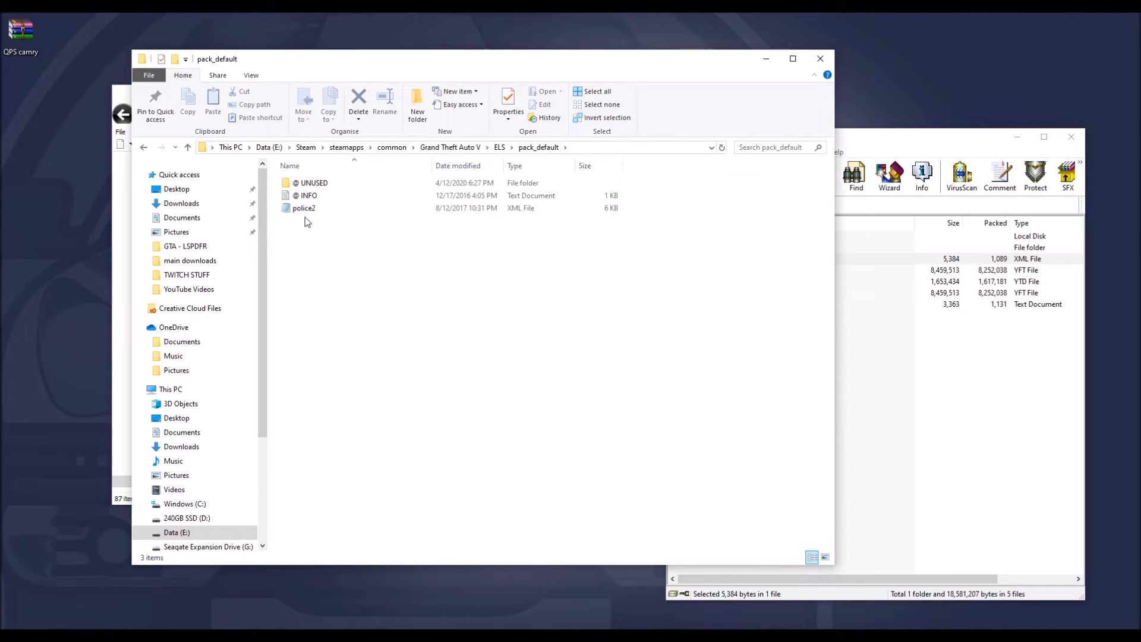
View the ELS vehicle configuration in the archive's police2.xml with Notepad and close it
{"action": "left_click", "coordinate": [853, 340]}
{"action": "double_click", "coordinate": [701, 262]}
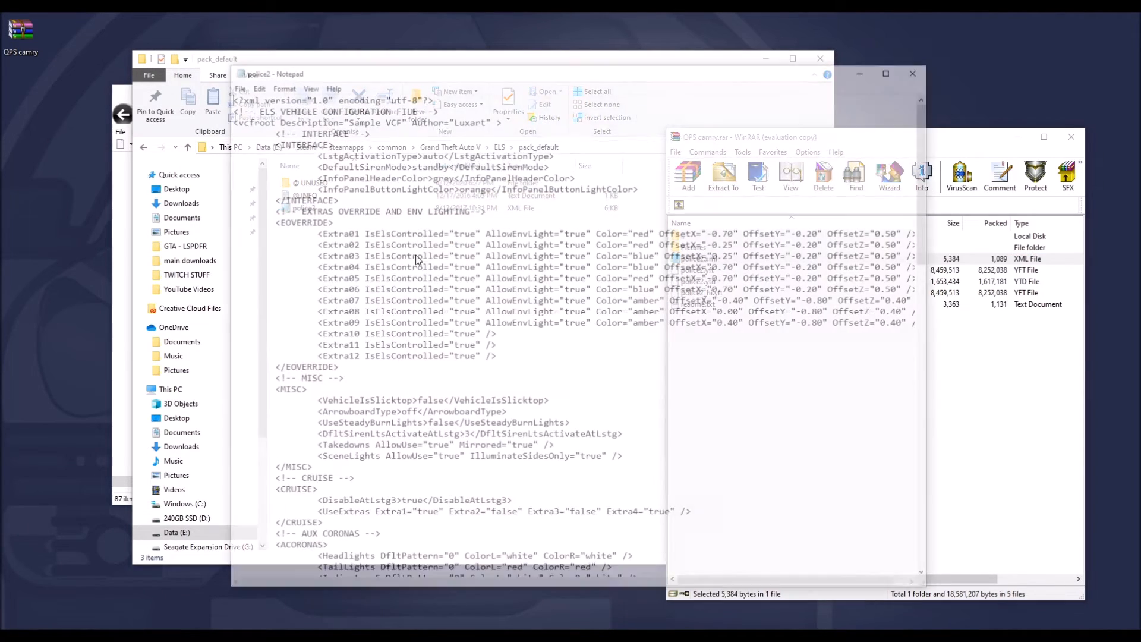
{"action": "left_click", "coordinate": [915, 68]}
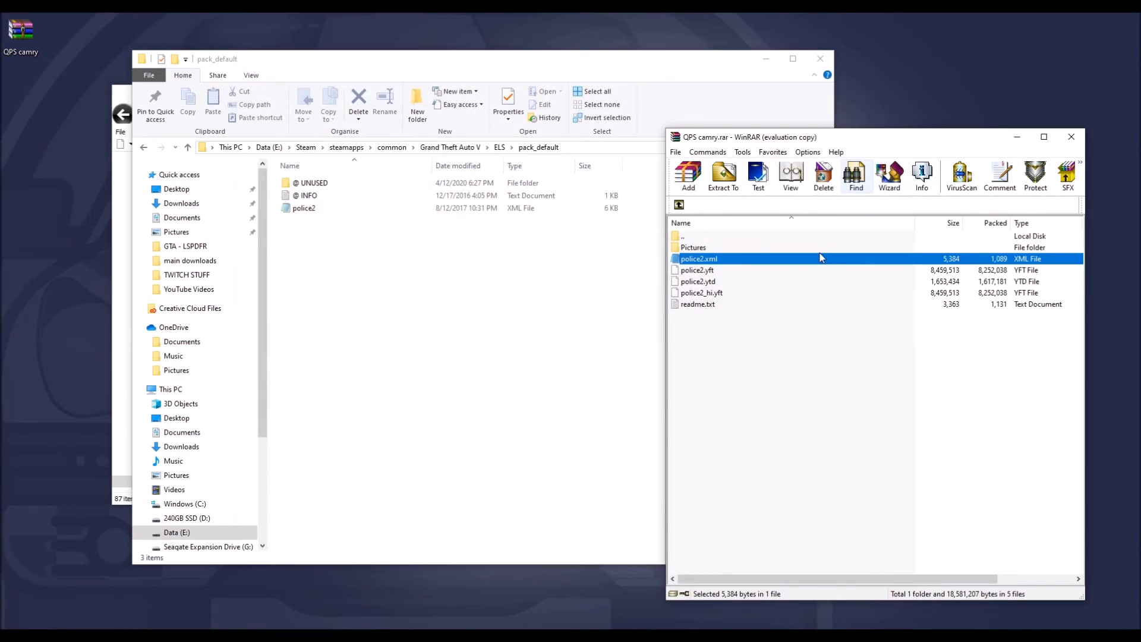
View the ELS vehicle configuration in the pack_default folder's police2 file with Notepad and close it
{"action": "left_click_drag", "start_coordinate": [683, 260], "coordinate": [853, 352]}
{"action": "double_click", "coordinate": [303, 208]}
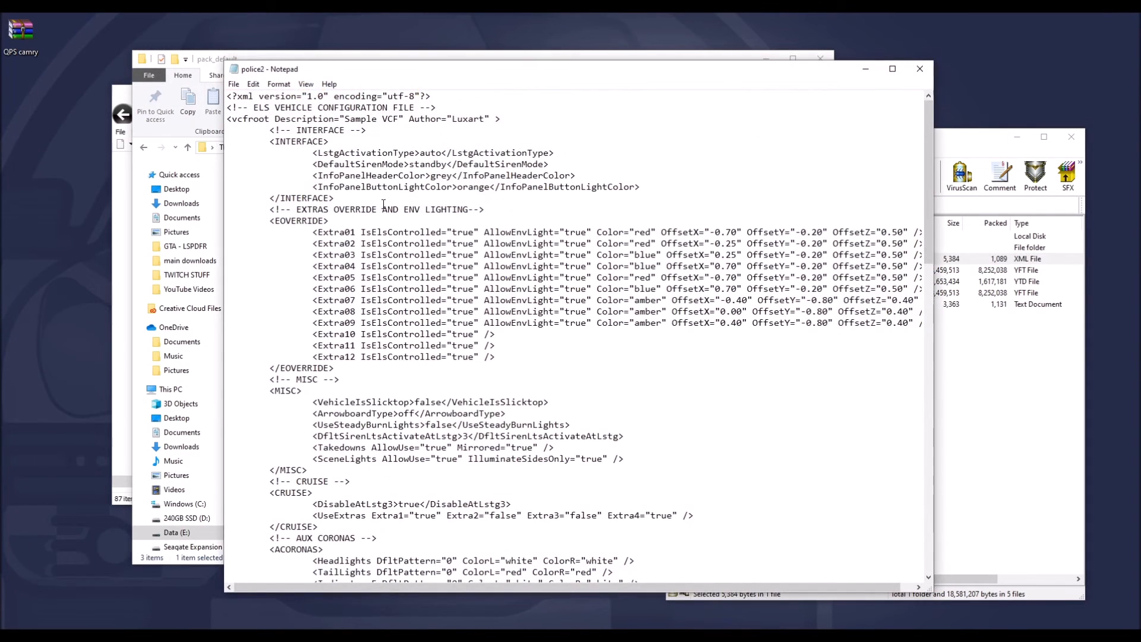
{"action": "scroll", "coordinate": [319, 160], "scroll_direction": "down", "scroll_amount": 9}
{"action": "scroll", "coordinate": [319, 160], "scroll_direction": "up", "scroll_amount": 9}
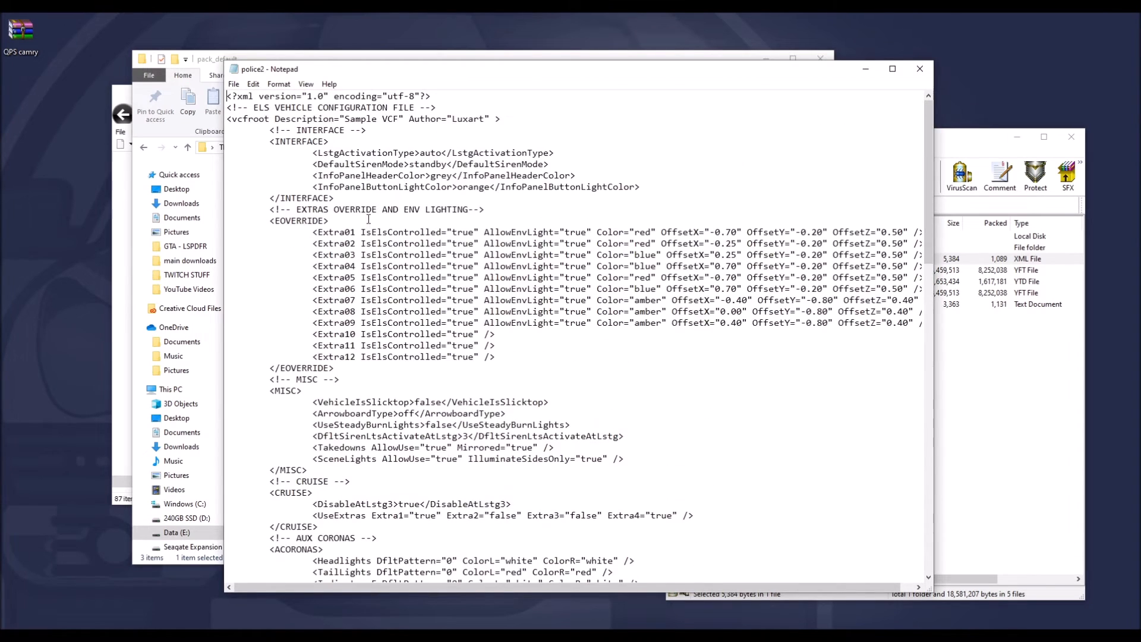
{"action": "left_click", "coordinate": [920, 69]}
Clear the file selection in the QPS camry archive and minimise the pack_default folder window
{"action": "left_click", "coordinate": [511, 350]}
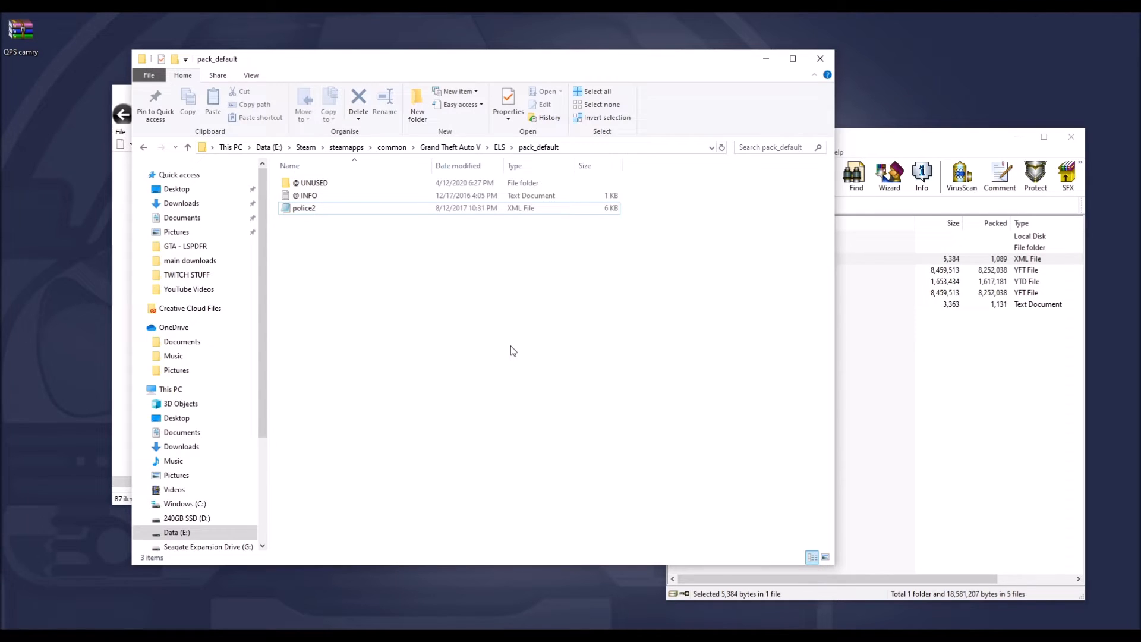
{"action": "left_click", "coordinate": [938, 433]}
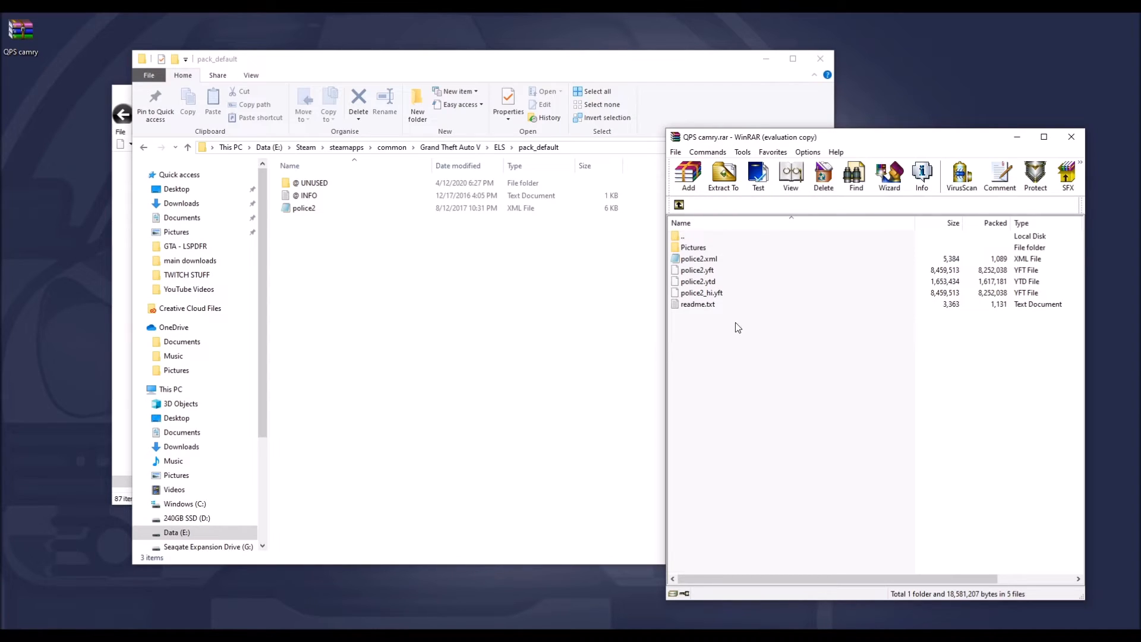
{"action": "left_click", "coordinate": [531, 280]}
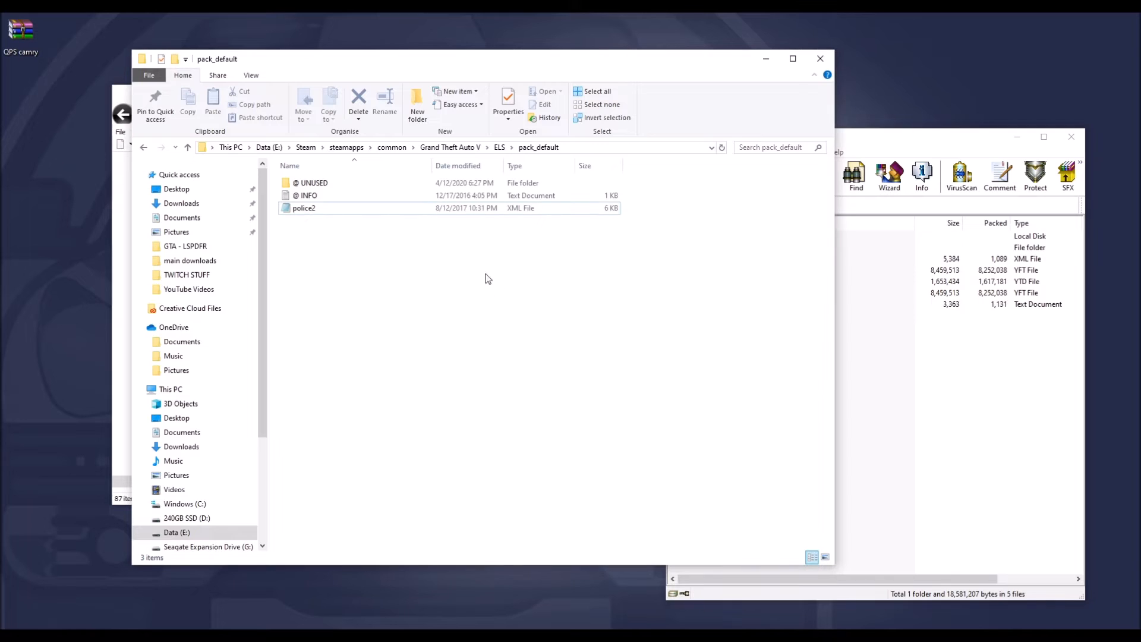
{"action": "left_click", "coordinate": [766, 58]}
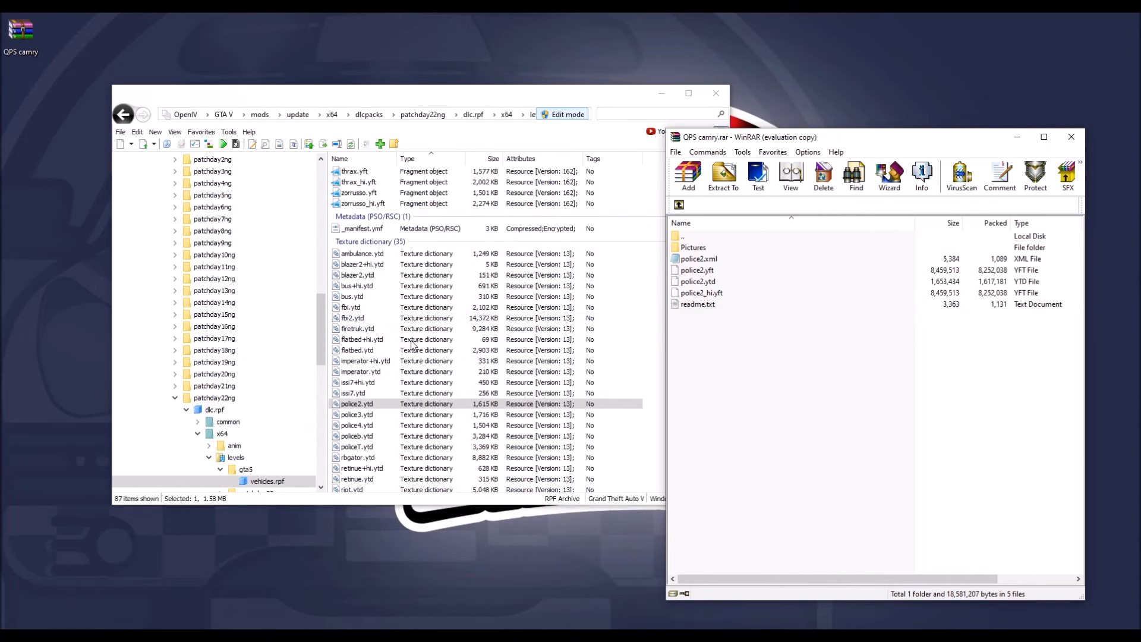
View the textures in policeT.ytd in vehicles.rpf and close the Texture editor
{"action": "left_click", "coordinate": [359, 446]}
{"action": "double_click", "coordinate": [359, 446]}
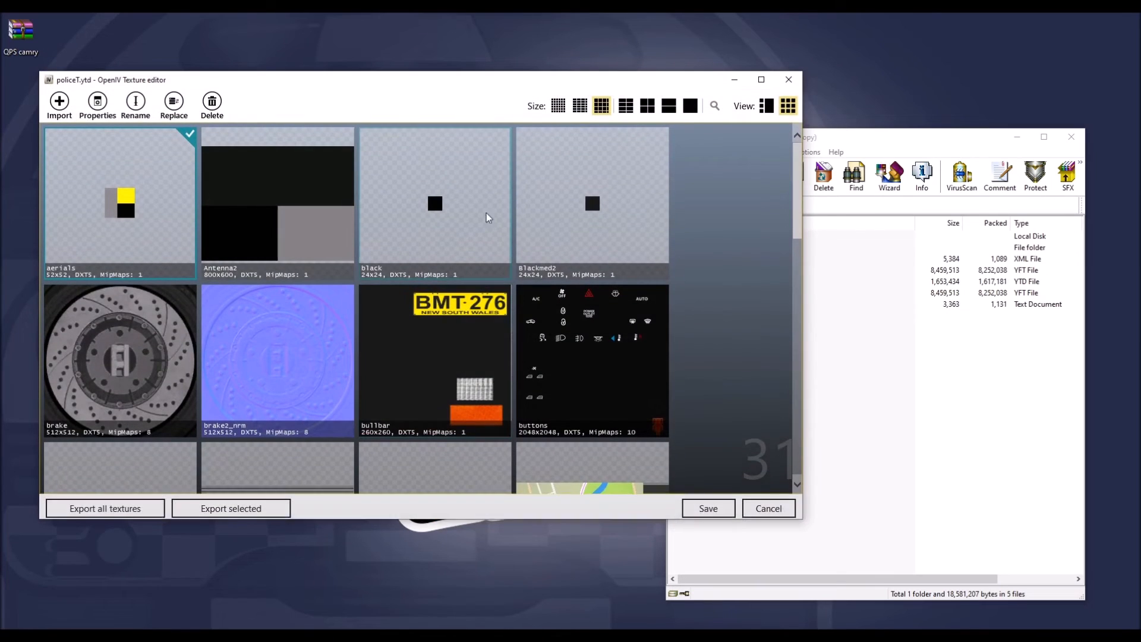
{"action": "left_click", "coordinate": [788, 79]}
Find policeT.yft among the fragment objects, examine its model from front and rear, and close the Model Viewer
{"action": "scroll", "coordinate": [408, 407], "scroll_direction": "up", "scroll_amount": 10}
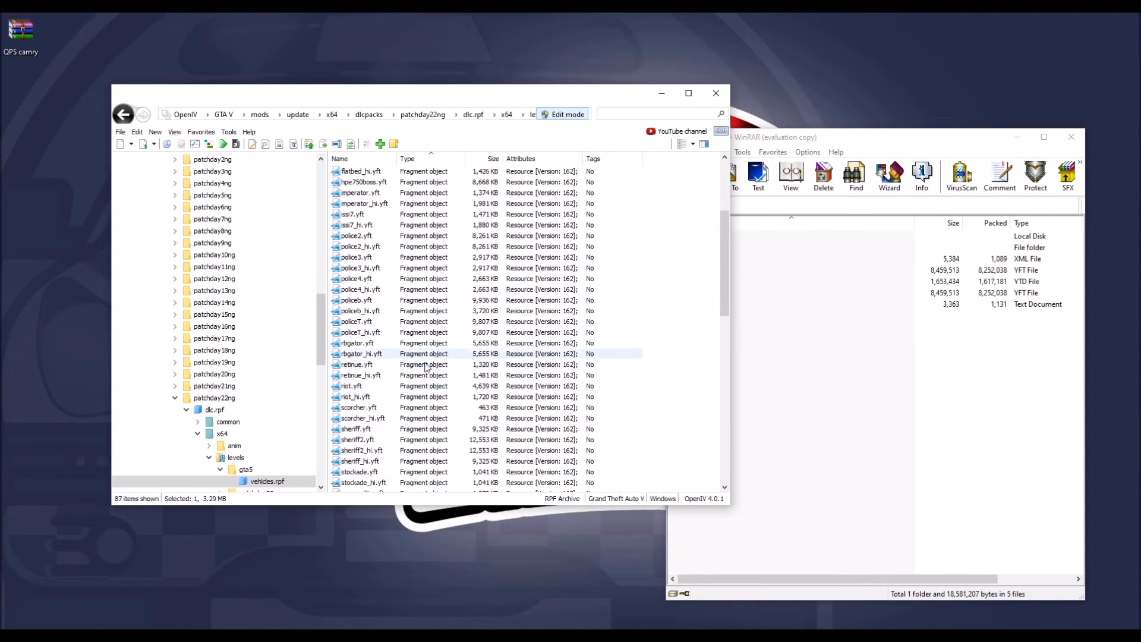
{"action": "scroll", "coordinate": [374, 392], "scroll_direction": "up", "scroll_amount": 3}
{"action": "scroll", "coordinate": [364, 380], "scroll_direction": "down", "scroll_amount": 3}
{"action": "scroll", "coordinate": [365, 399], "scroll_direction": "up", "scroll_amount": 7}
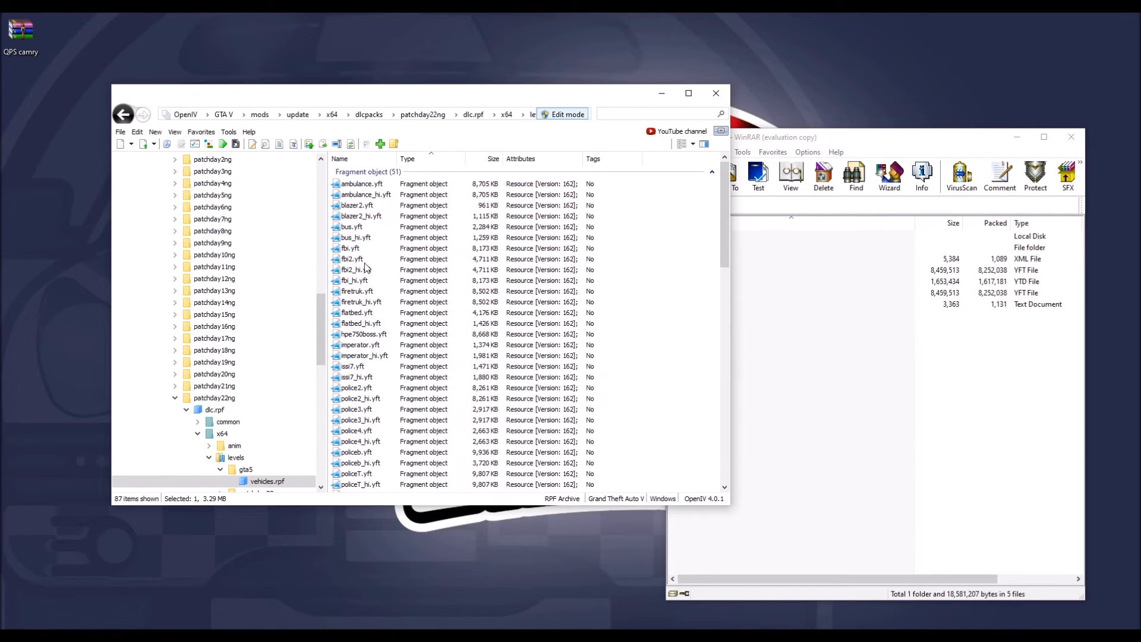
{"action": "left_click", "coordinate": [364, 474]}
{"action": "double_click", "coordinate": [364, 475]}
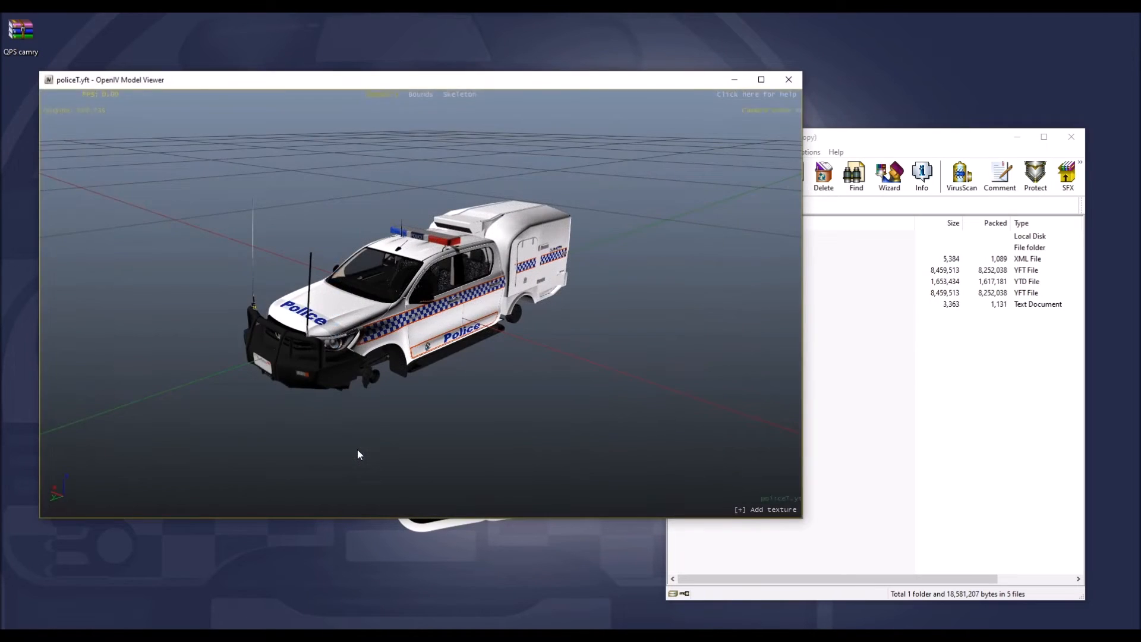
{"action": "left_click_drag", "start_coordinate": [523, 350], "coordinate": [883, 90]}
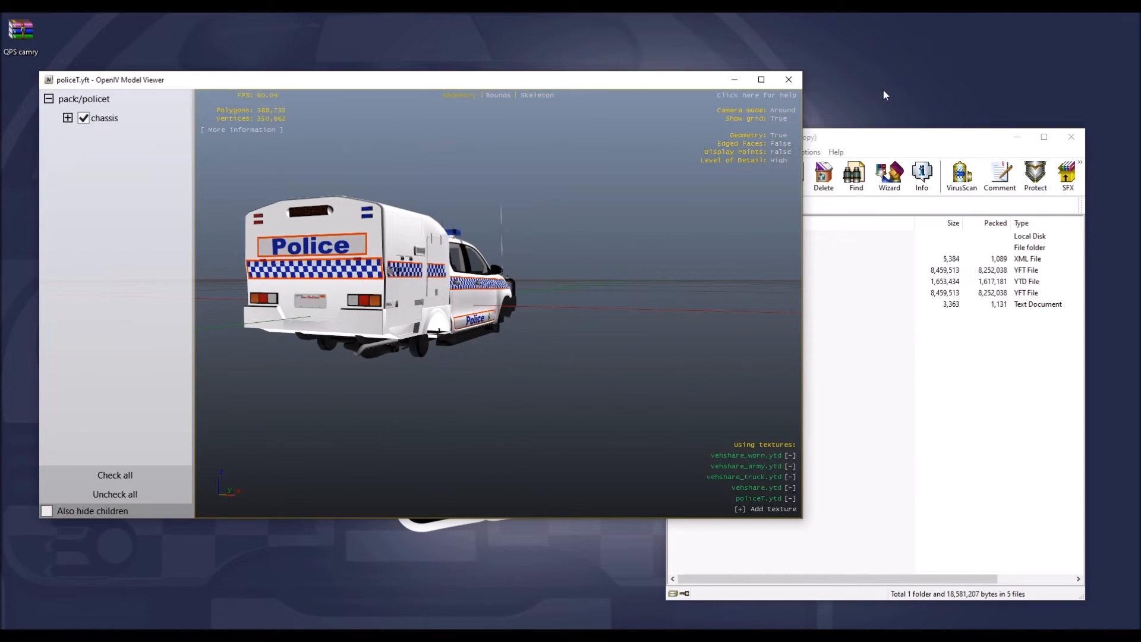
{"action": "left_click", "coordinate": [786, 83]}
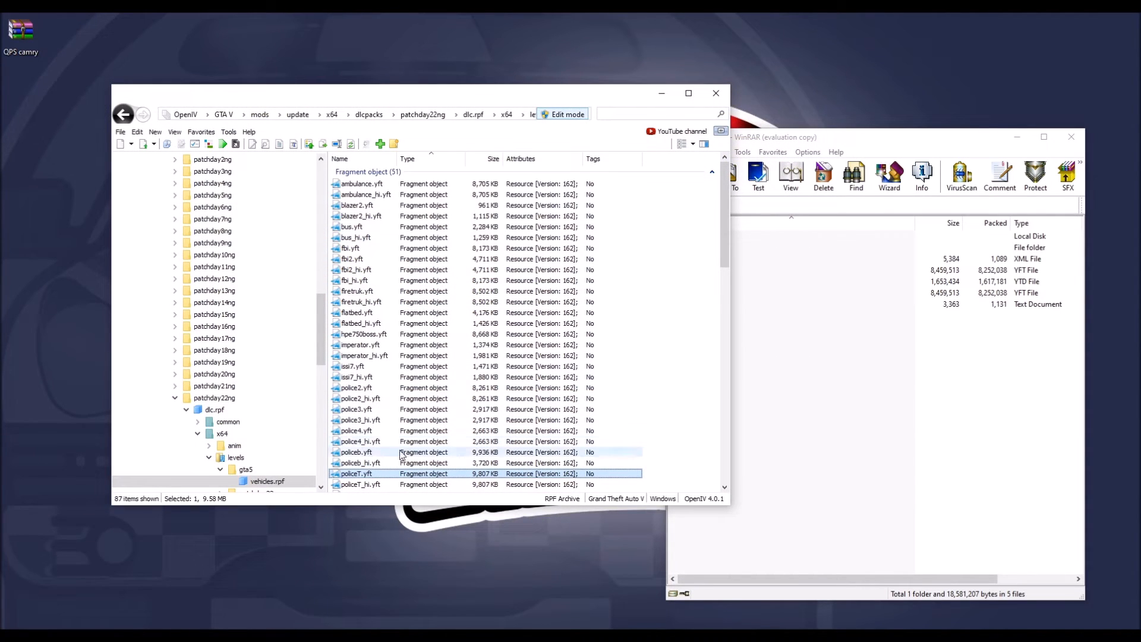
Examine the sheriff2.yft van model from the front, up close and from the rear, and close the viewer
{"action": "scroll", "coordinate": [381, 461], "scroll_direction": "down", "scroll_amount": 5}
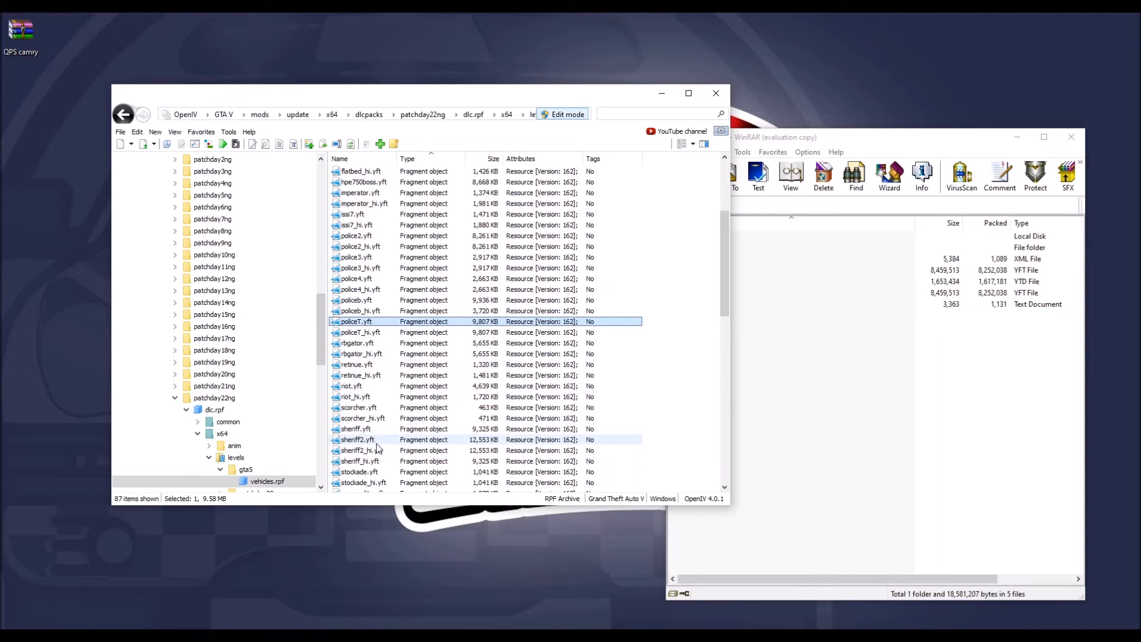
{"action": "double_click", "coordinate": [359, 441]}
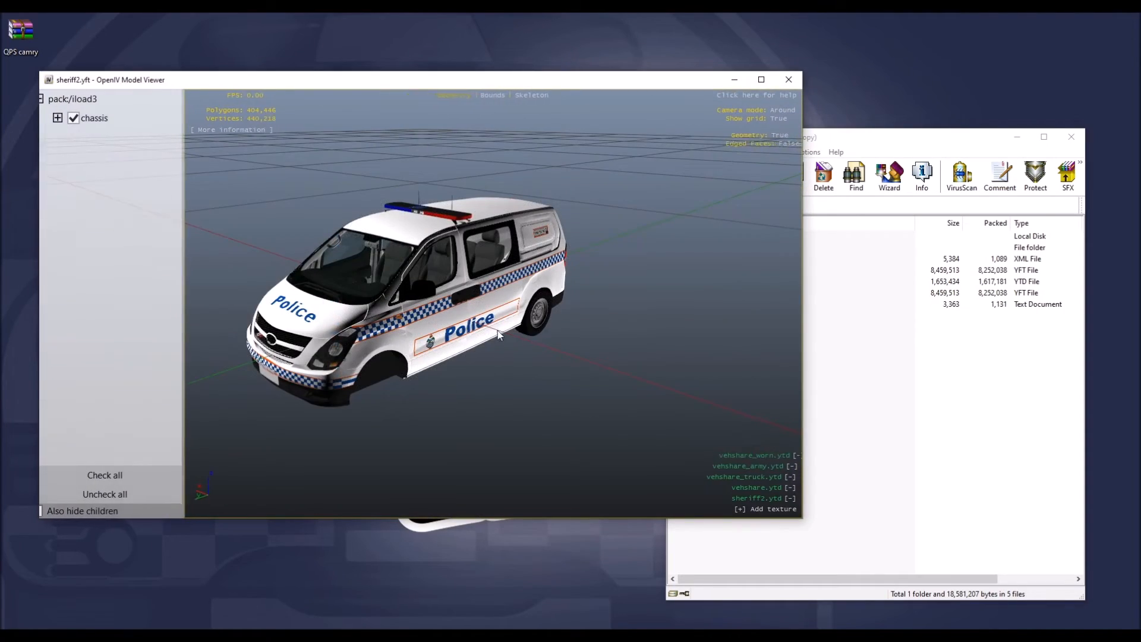
{"action": "left_click_drag", "start_coordinate": [498, 331], "coordinate": [408, 457]}
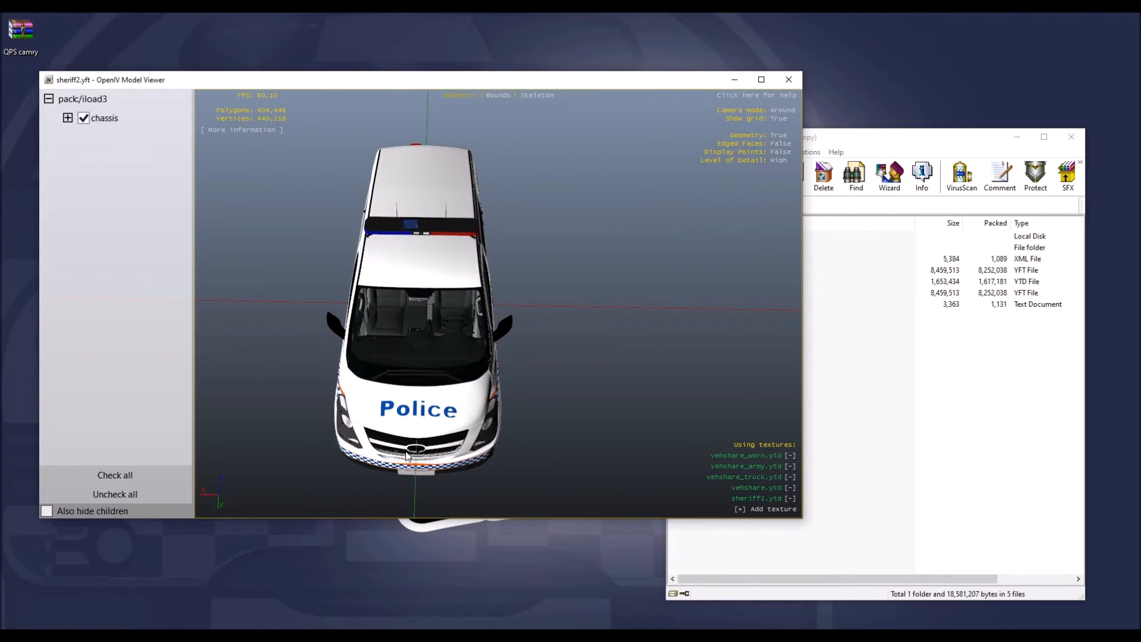
{"action": "scroll", "coordinate": [434, 440], "scroll_direction": "up", "scroll_amount": 5}
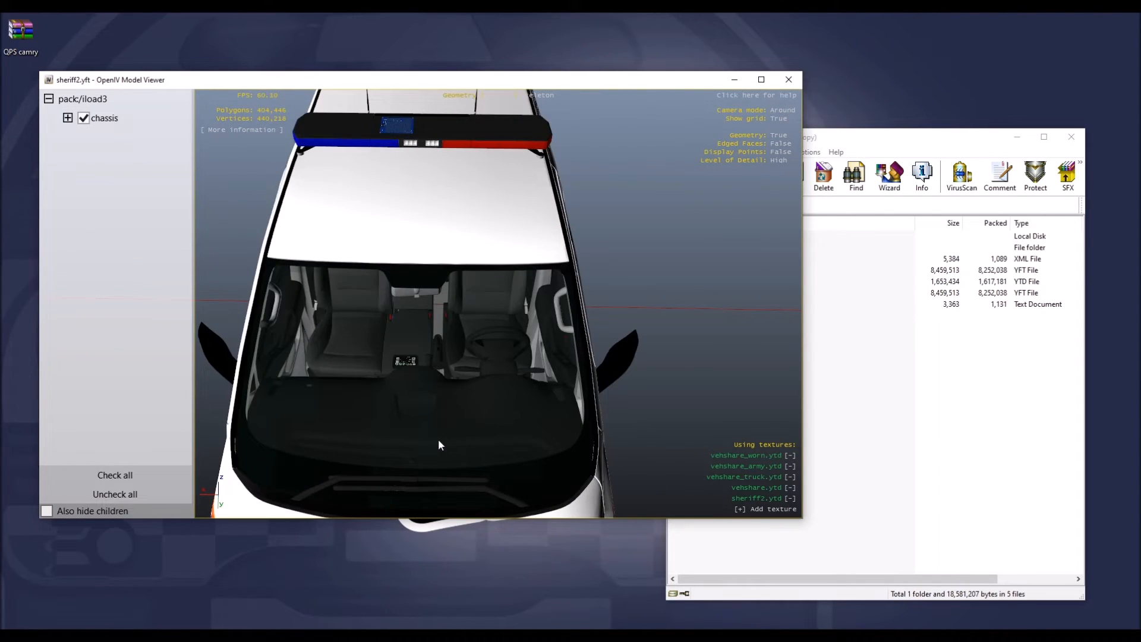
{"action": "left_click_drag", "start_coordinate": [437, 448], "coordinate": [441, 398]}
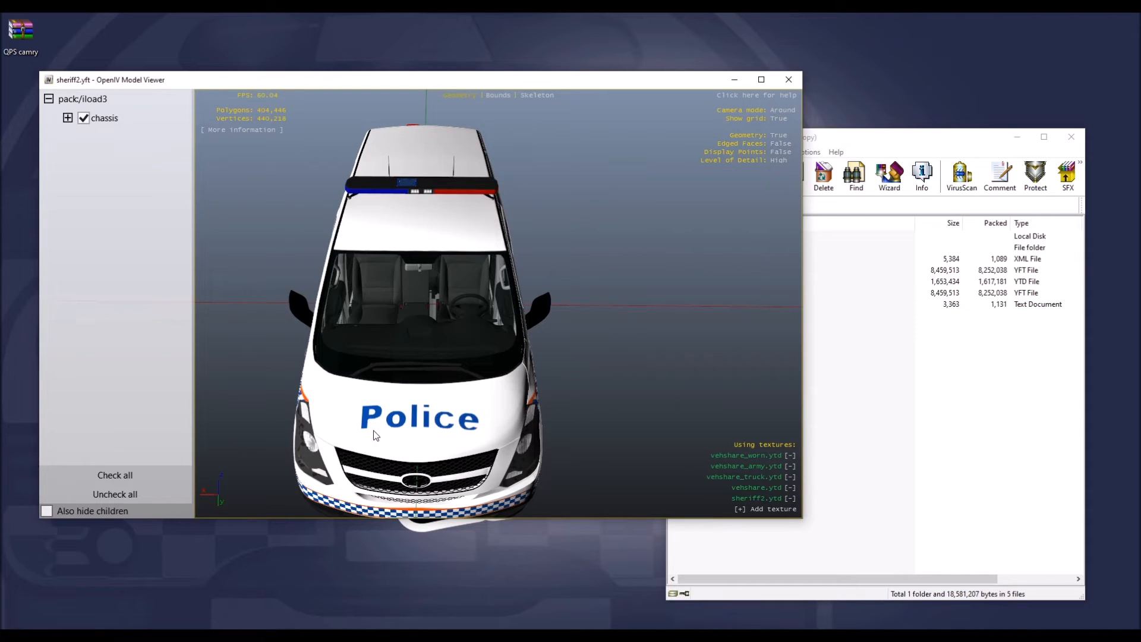
{"action": "left_click_drag", "start_coordinate": [365, 418], "coordinate": [428, 327]}
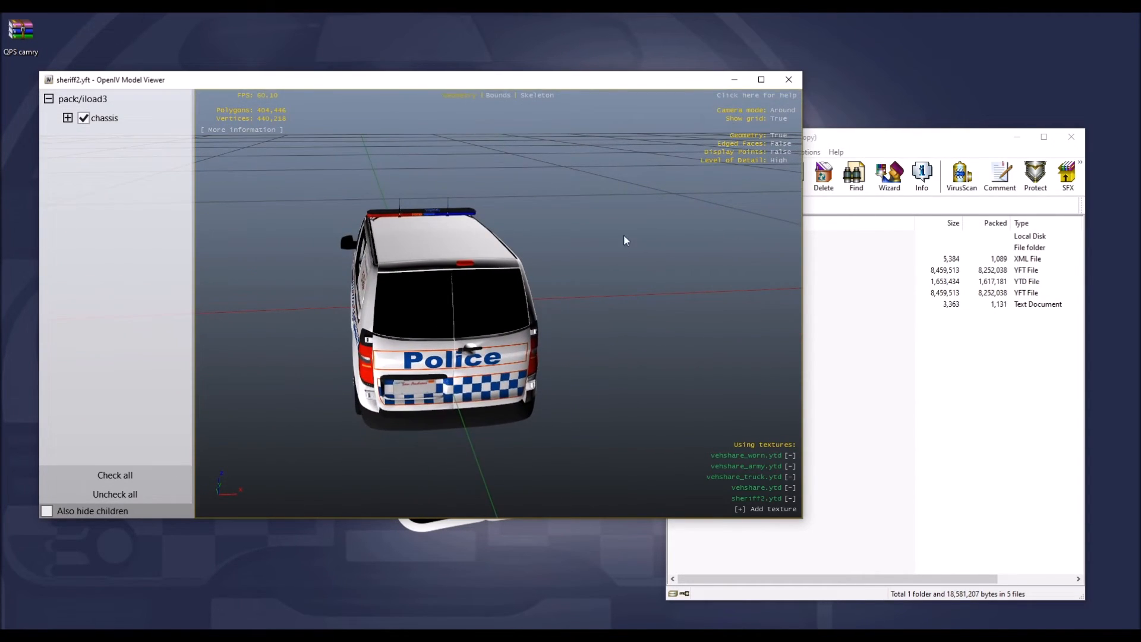
{"action": "left_click", "coordinate": [790, 81]}
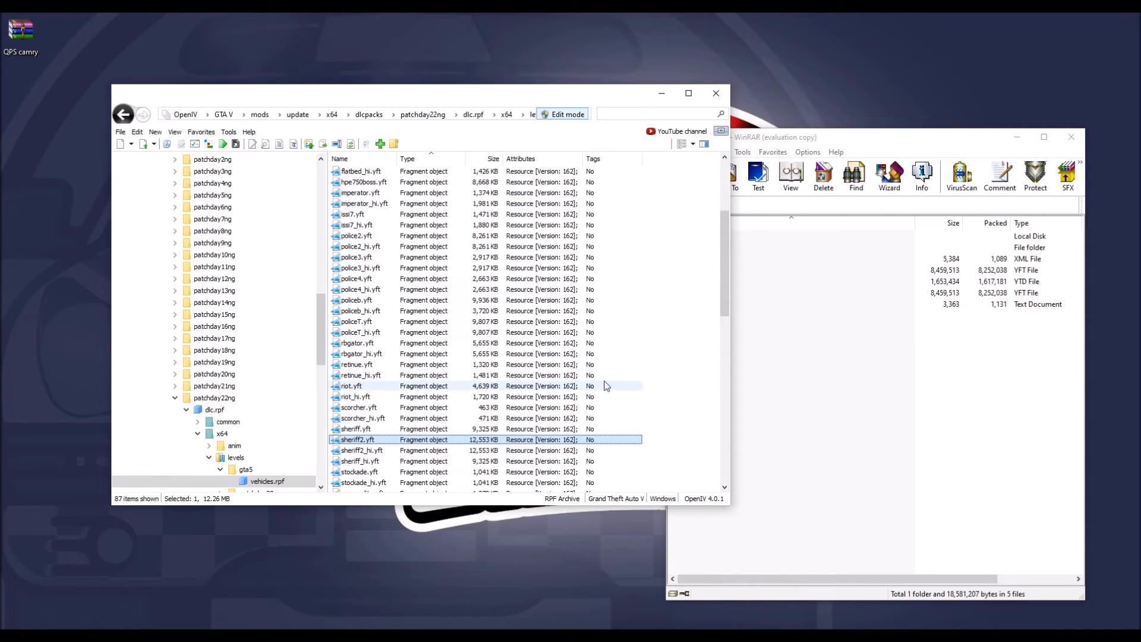
Examine the policeb.yft motorcycle model from several sides, close the viewer and minimise the OpenIV window
{"action": "scroll", "coordinate": [396, 419], "scroll_direction": "up", "scroll_amount": 4}
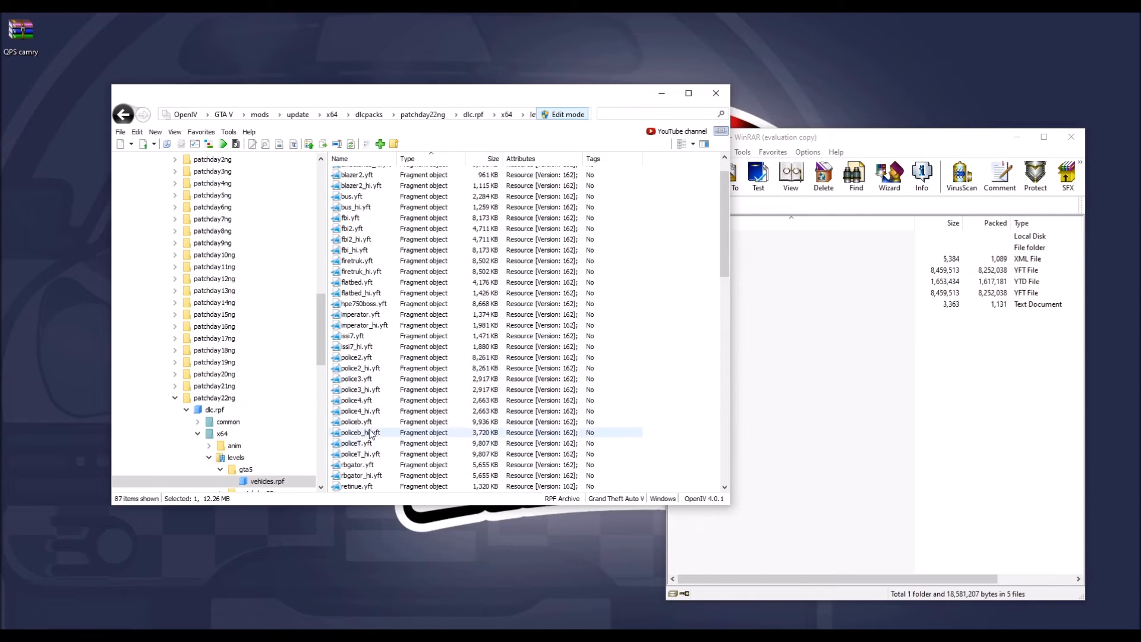
{"action": "scroll", "coordinate": [366, 428], "scroll_direction": "down", "scroll_amount": 1}
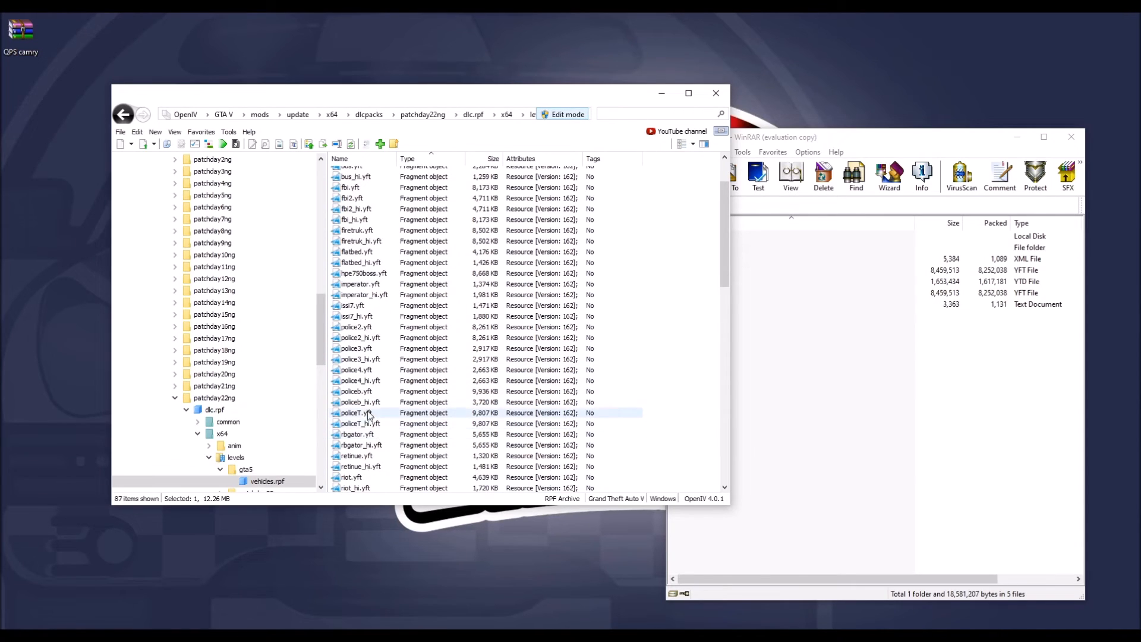
{"action": "left_click", "coordinate": [364, 393]}
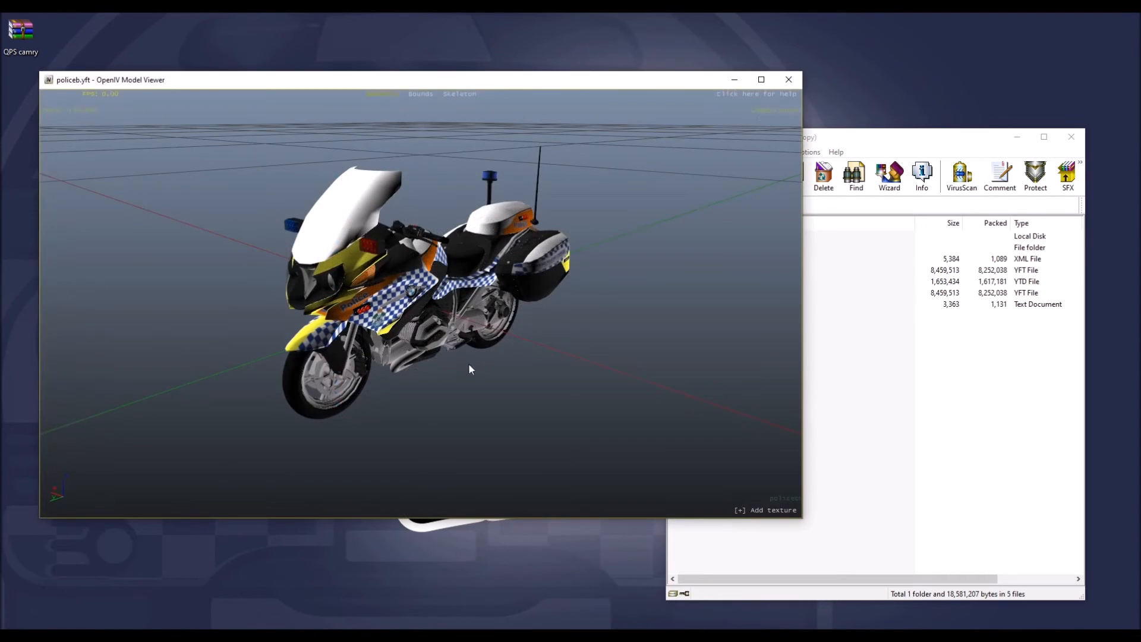
{"action": "left_click_drag", "start_coordinate": [469, 363], "coordinate": [517, 357]}
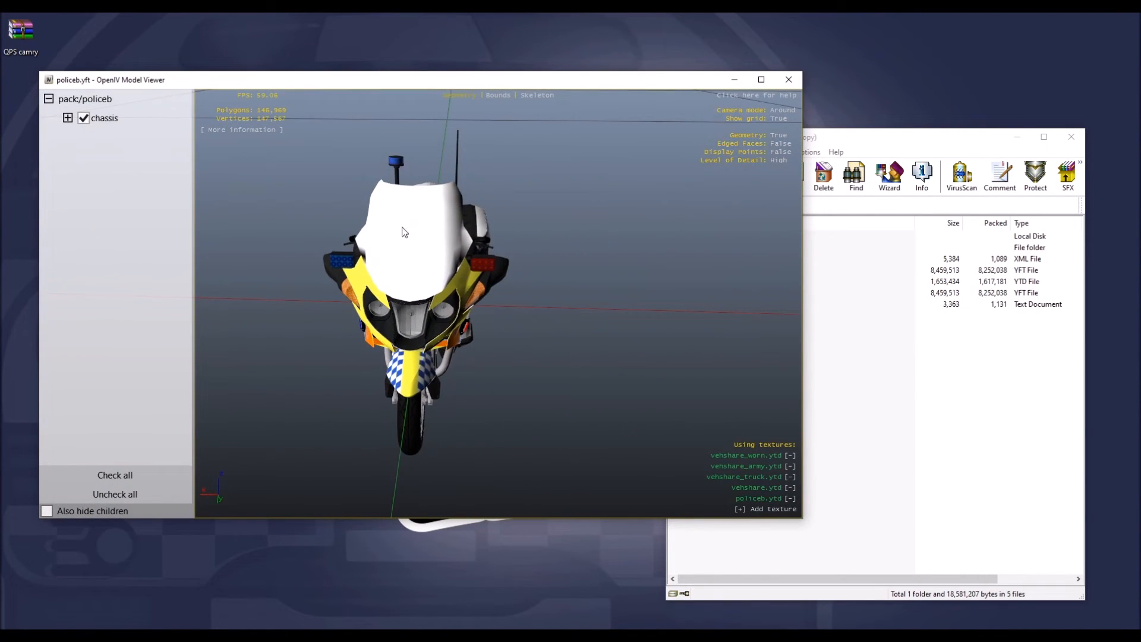
{"action": "left_click_drag", "start_coordinate": [450, 223], "coordinate": [570, 248]}
{"action": "left_click", "coordinate": [789, 84]}
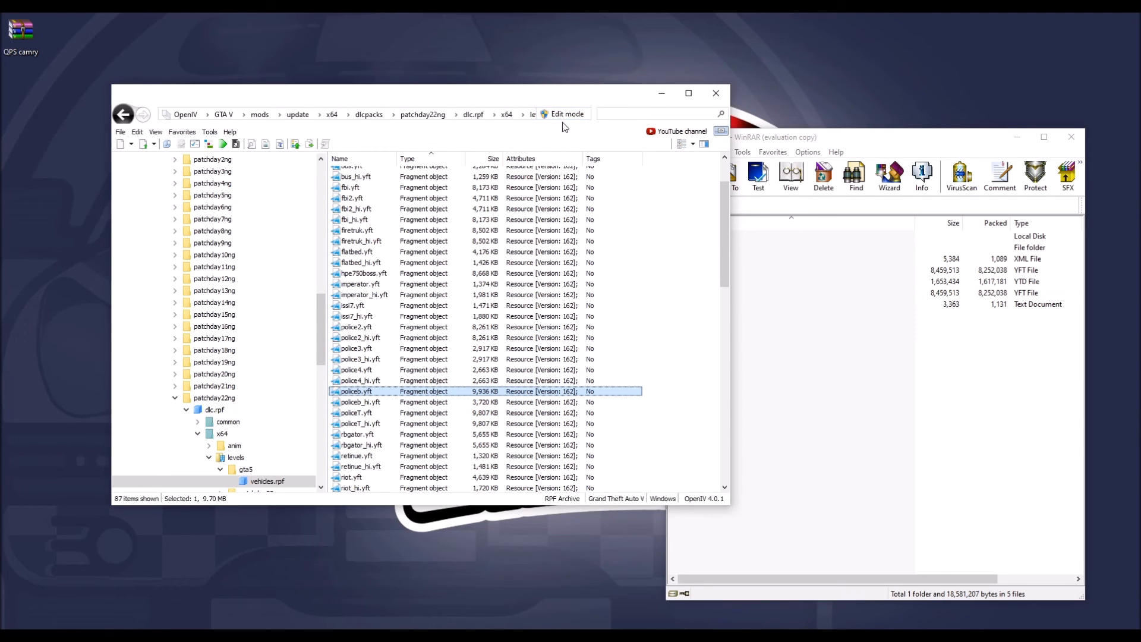
{"action": "left_click", "coordinate": [656, 98]}
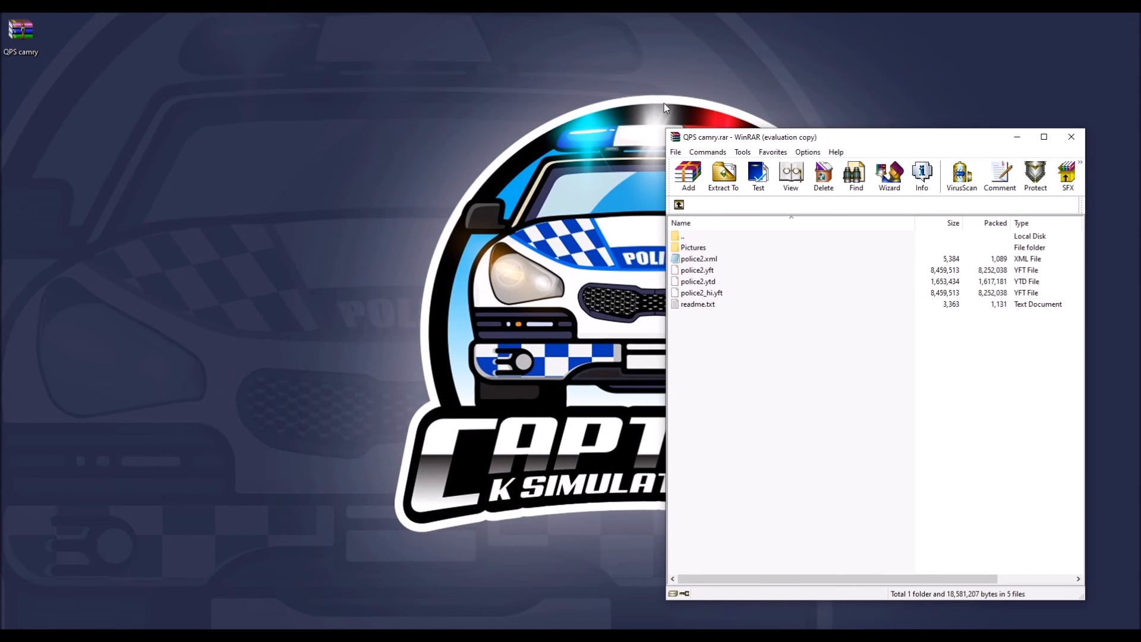